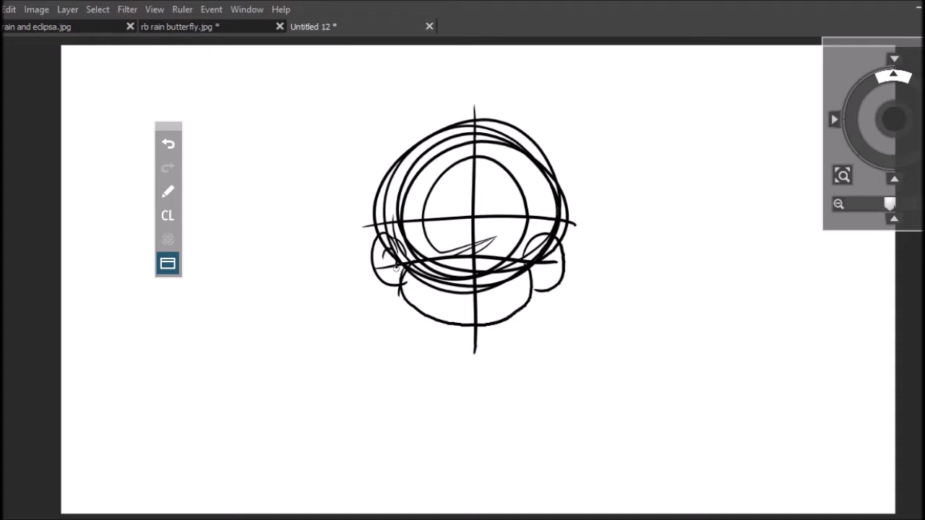
Sketch the inner-ear details, both eye outlines, the neck lines, and the small nose and mouth over the head guidelines.
left_click_drag(535, 280, 548, 278)
mouse_move(409, 273)
left_mouse_down()
mouse_move(424, 230)
mouse_move(459, 269)
mouse_move(530, 269)
left_mouse_up()
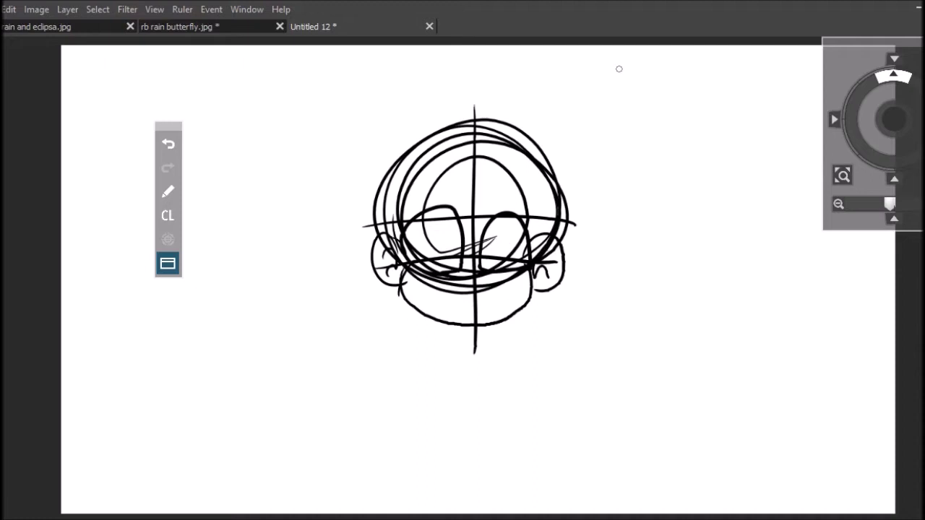
left_click_drag(463, 323, 462, 336)
left_click_drag(452, 296, 487, 290)
Thicken both upper eyelids, add lashes at the outer corners, and draw a rounded iris in each eye.
mouse_move(401, 248)
left_mouse_down()
mouse_move(425, 214)
mouse_move(446, 210)
mouse_move(505, 217)
mouse_move(534, 259)
left_mouse_up()
left_click_drag(423, 213, 412, 208)
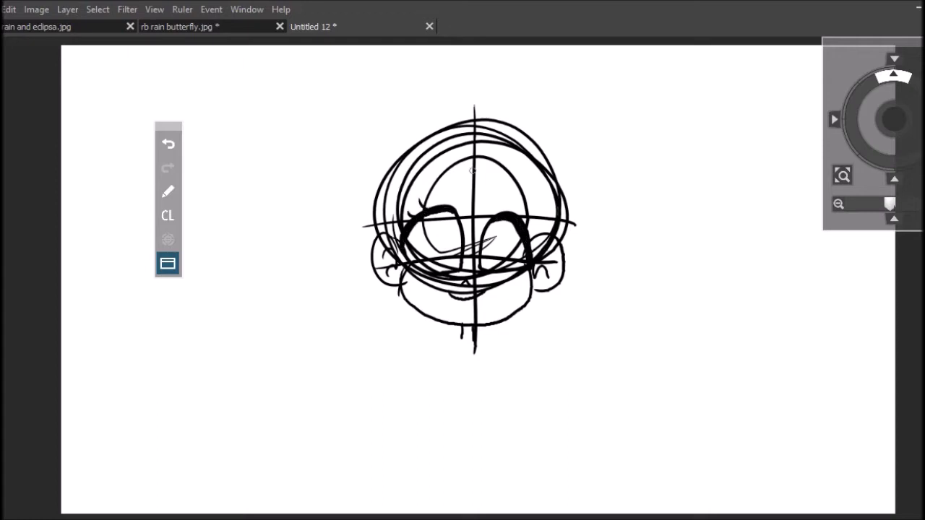
left_click_drag(529, 232, 539, 229)
left_click_drag(405, 264, 390, 243)
mouse_move(452, 214)
left_mouse_down()
mouse_move(456, 266)
mouse_move(488, 212)
mouse_move(483, 237)
mouse_move(502, 262)
mouse_move(508, 217)
left_mouse_up()
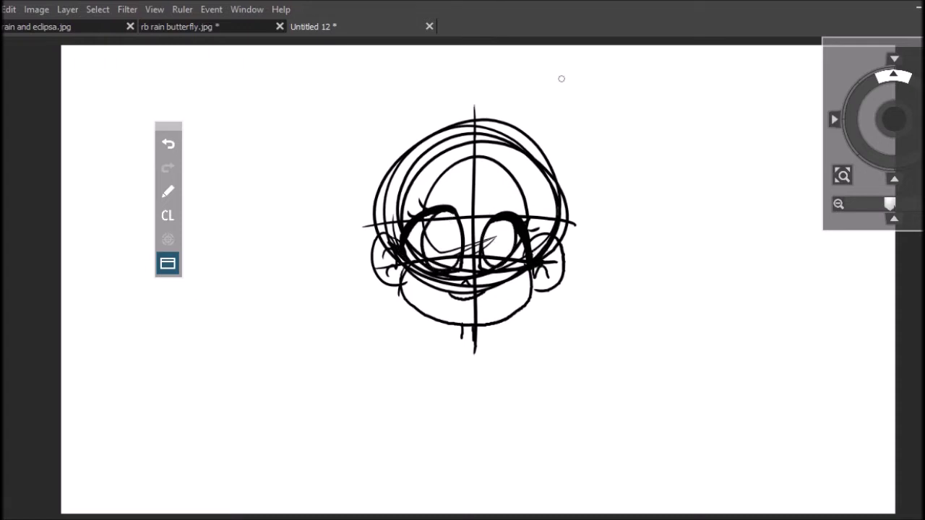
Draw cheek marks under both eyes, a round earring on each ear, and pointed hair locks beside the jaw.
mouse_move(412, 293)
left_mouse_down()
mouse_move(432, 290)
mouse_move(418, 304)
left_mouse_up()
mouse_move(502, 301)
left_mouse_down()
mouse_move(514, 280)
mouse_move(522, 298)
left_mouse_up()
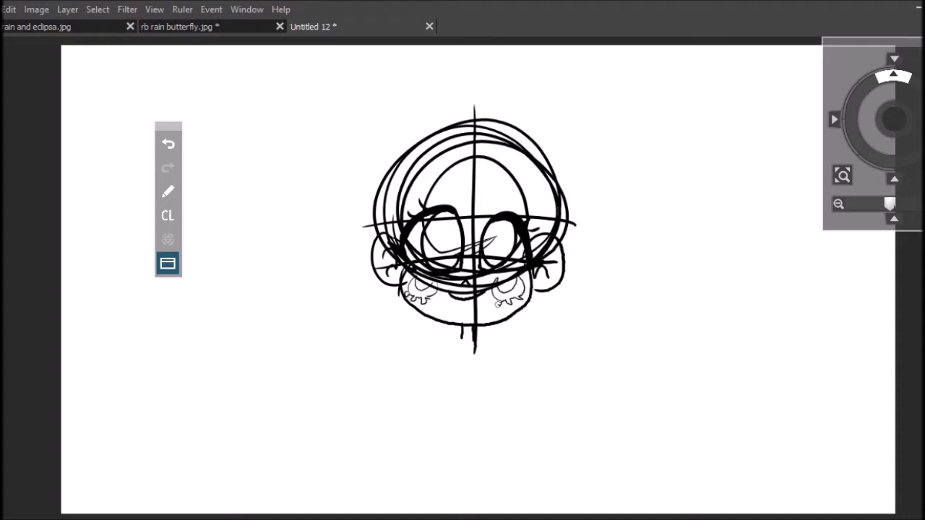
left_click_drag(543, 293, 538, 289)
mouse_move(398, 278)
left_mouse_down()
mouse_move(410, 322)
mouse_move(404, 299)
left_mouse_up()
left_click_drag(527, 299, 521, 326)
left_click_drag(520, 326, 536, 297)
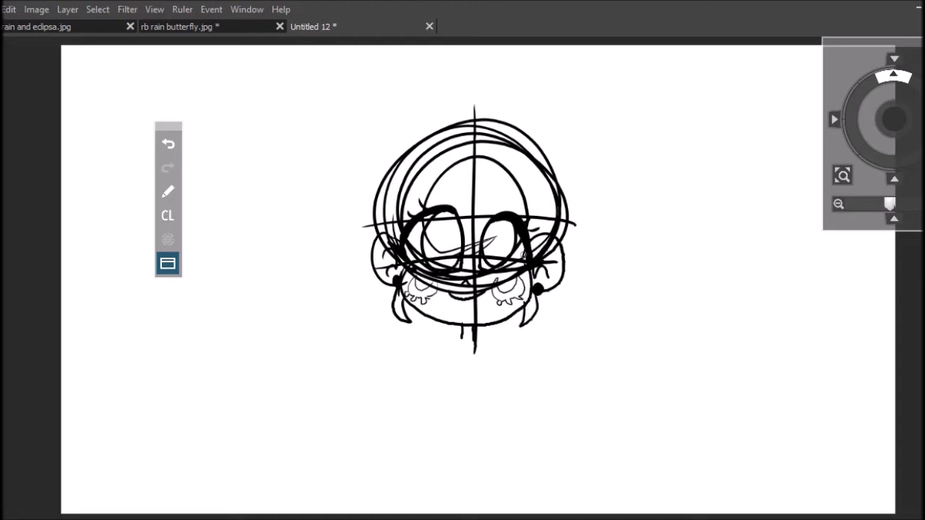
Sketch a parted, jagged fringe that sweeps from the center of the forehead to both sides of the head.
mouse_move(355, 208)
left_mouse_down()
mouse_move(353, 329)
mouse_move(417, 334)
left_mouse_up()
left_click(167, 143)
mouse_move(495, 196)
left_mouse_down()
mouse_move(476, 216)
mouse_move(374, 252)
mouse_move(352, 214)
left_mouse_up()
mouse_move(357, 220)
left_mouse_down()
mouse_move(351, 176)
mouse_move(394, 140)
mouse_move(492, 156)
mouse_move(488, 202)
mouse_move(561, 250)
left_mouse_up()
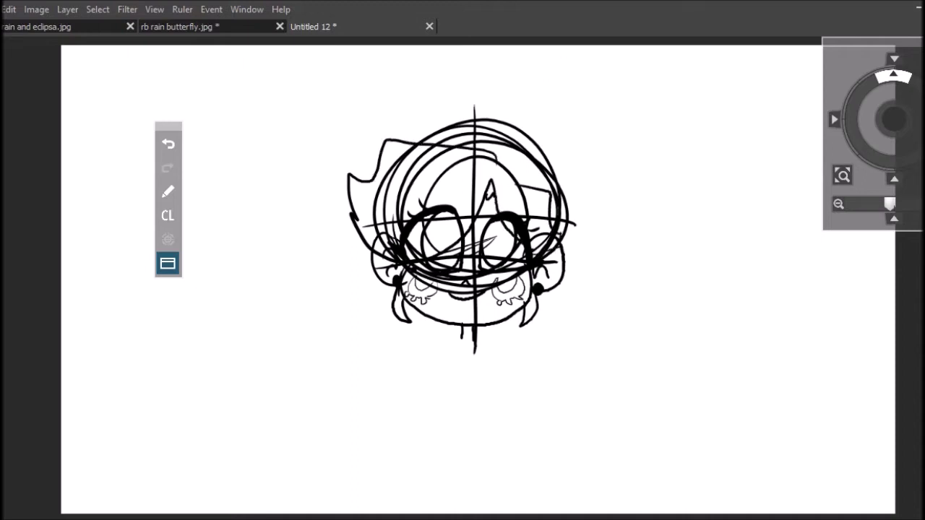
key("XF86AudioLowerVolume")
mouse_move(356, 230)
left_mouse_down()
mouse_move(326, 262)
mouse_move(335, 319)
left_mouse_up()
key("ctrl+z")
key("ctrl+z")
mouse_move(354, 222)
left_mouse_down()
mouse_move(357, 277)
mouse_move(391, 299)
mouse_move(363, 341)
mouse_move(381, 346)
mouse_move(413, 329)
left_mouse_up()
left_click_drag(515, 318, 553, 340)
left_click(168, 143)
left_click(167, 144)
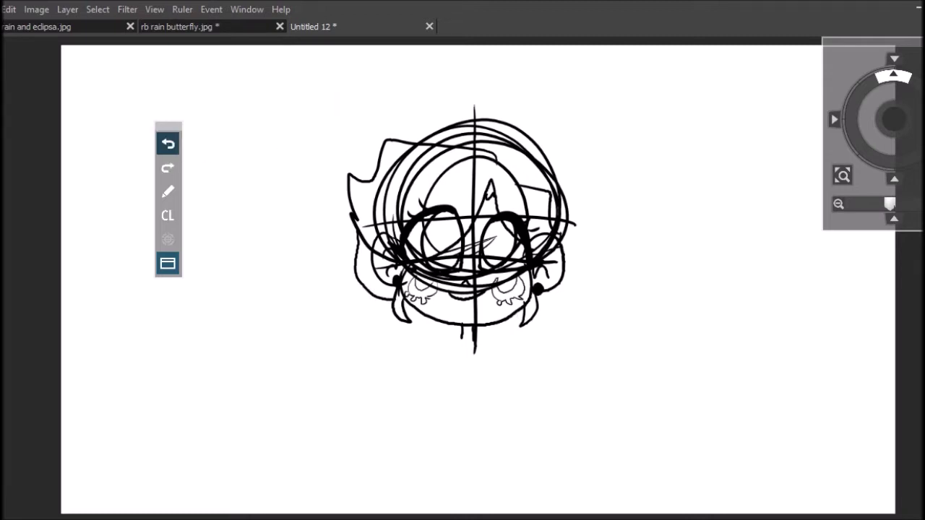
left_click(168, 144)
left_click_drag(354, 215, 330, 415)
left_click(168, 143)
Sketch the shoulders and the two outer arm lines running down from the neck.
mouse_move(459, 337)
left_mouse_down()
mouse_move(402, 334)
mouse_move(383, 390)
mouse_move(515, 338)
mouse_move(525, 375)
left_mouse_up()
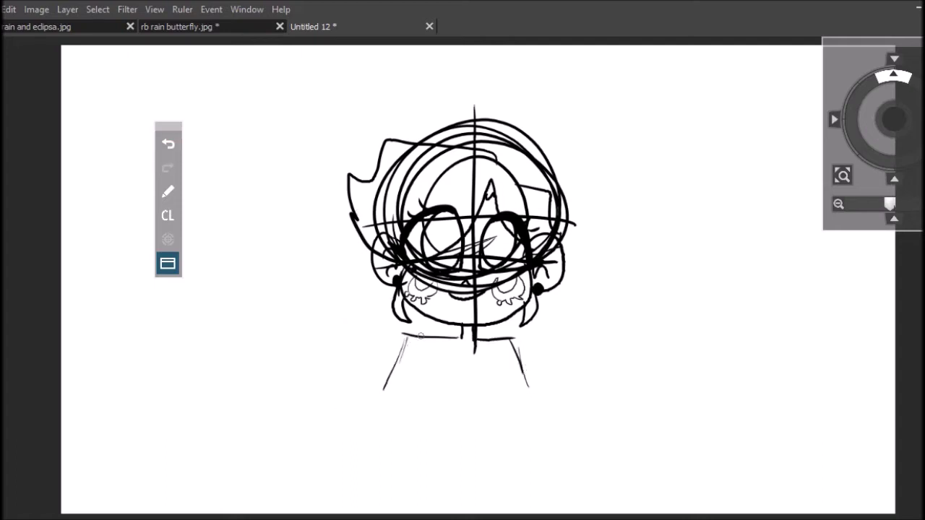
mouse_move(463, 337)
left_mouse_down()
mouse_move(404, 388)
mouse_move(406, 416)
left_mouse_up()
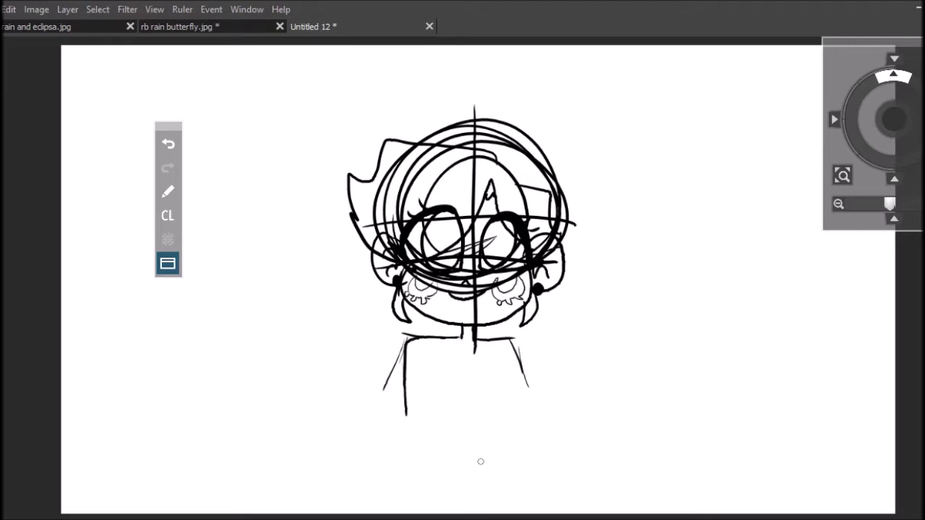
left_click_drag(514, 341, 524, 438)
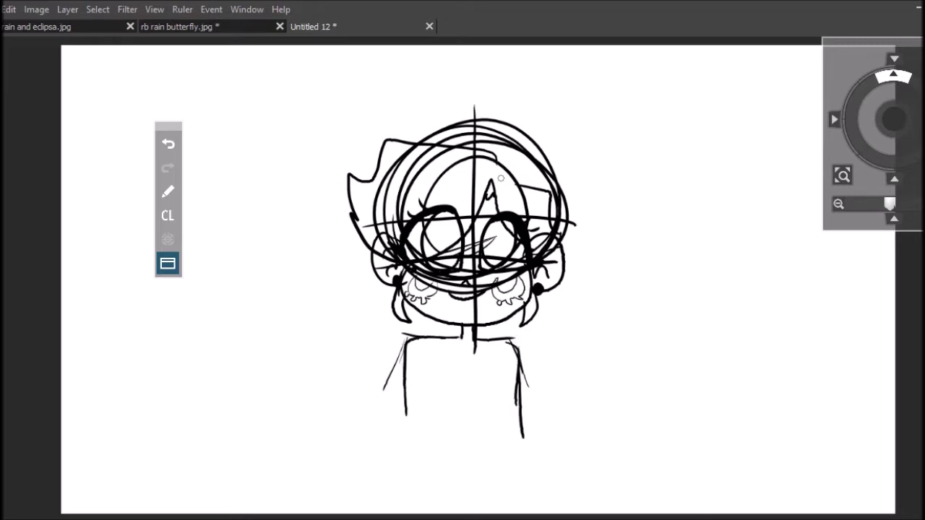
Draw worried eyebrows above the eyes and outline shoulder-length hair with pointed ends on both sides of the face.
left_click_drag(420, 205, 464, 191)
left_click_drag(480, 192, 526, 213)
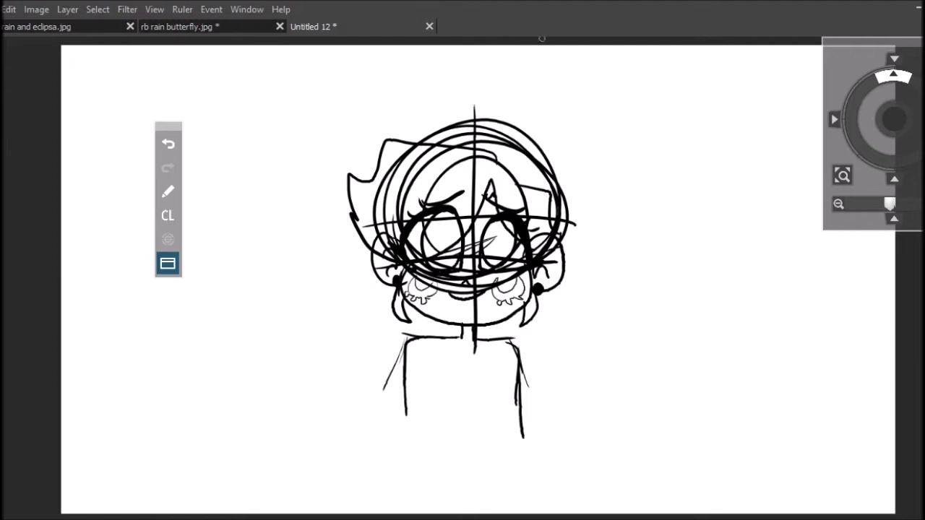
mouse_move(361, 246)
left_mouse_down()
mouse_move(356, 228)
mouse_move(360, 322)
mouse_move(461, 332)
mouse_move(545, 326)
mouse_move(566, 308)
mouse_move(571, 243)
mouse_move(592, 311)
mouse_move(506, 337)
mouse_move(478, 332)
left_mouse_up()
key("ctrl+z")
key("ctrl+z")
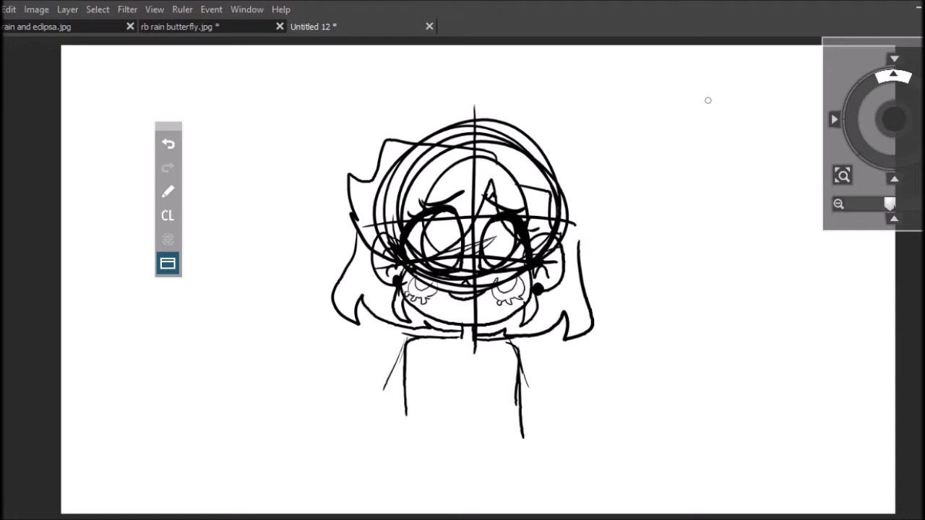
Draw filled oval pupils and sketch one arm folded across the torso with its hand gripping the opposite arm.
left_click_drag(446, 224, 445, 249)
left_click_drag(496, 233, 498, 254)
mouse_move(435, 355)
left_mouse_down()
mouse_move(425, 372)
mouse_move(432, 409)
left_mouse_up()
mouse_move(489, 355)
left_mouse_down()
mouse_move(499, 369)
mouse_move(490, 410)
left_mouse_up()
left_click_drag(406, 401, 403, 428)
mouse_move(426, 413)
left_mouse_down()
mouse_move(513, 390)
mouse_move(523, 411)
mouse_move(483, 435)
mouse_move(410, 432)
left_mouse_up()
left_click(168, 191)
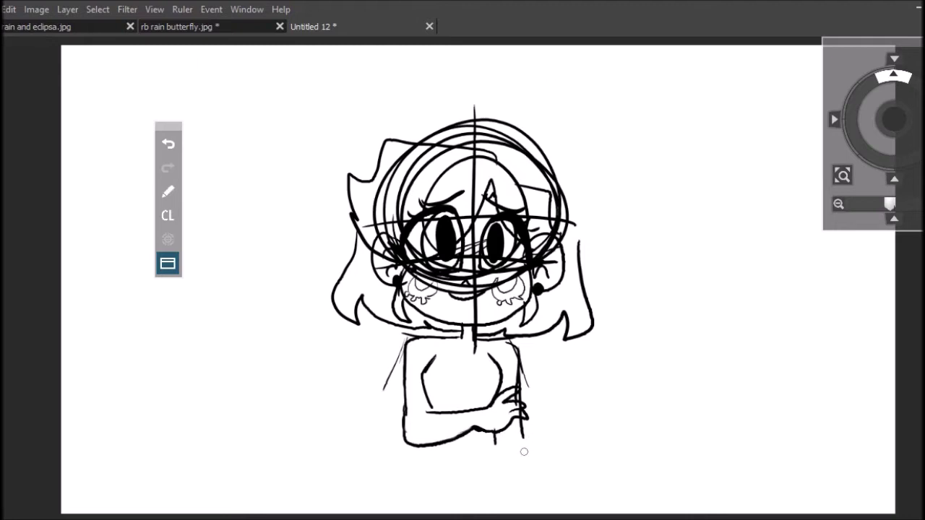
Mark short waist lines under the folded arm and draw outlined block lettering reading LOLA beneath the figure.
left_click_drag(420, 448, 412, 457)
left_click_drag(496, 433, 502, 446)
mouse_move(384, 506)
left_mouse_down()
mouse_move(387, 450)
mouse_move(396, 497)
mouse_move(419, 499)
mouse_move(397, 512)
left_mouse_up()
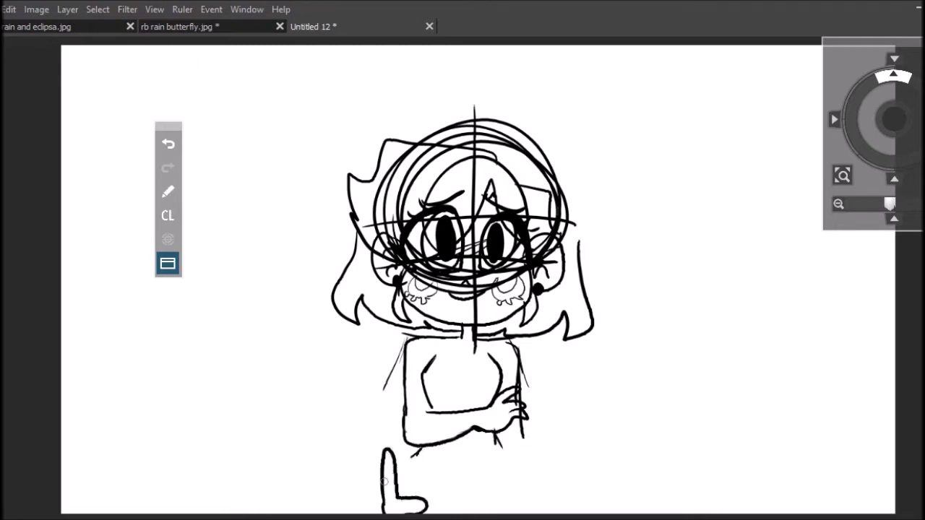
mouse_move(451, 468)
left_mouse_down()
mouse_move(433, 498)
mouse_move(445, 503)
mouse_move(475, 454)
mouse_move(509, 502)
mouse_move(479, 515)
mouse_move(553, 477)
mouse_move(561, 513)
left_mouse_up()
mouse_move(532, 477)
left_mouse_down()
mouse_move(545, 477)
mouse_move(532, 477)
left_mouse_up()
left_click_drag(531, 511, 550, 516)
mouse_move(373, 514)
left_mouse_down()
mouse_move(389, 444)
mouse_move(407, 485)
mouse_move(420, 490)
mouse_move(424, 473)
mouse_move(467, 454)
mouse_move(504, 493)
mouse_move(529, 451)
mouse_move(554, 454)
mouse_move(563, 487)
mouse_move(547, 514)
left_mouse_up()
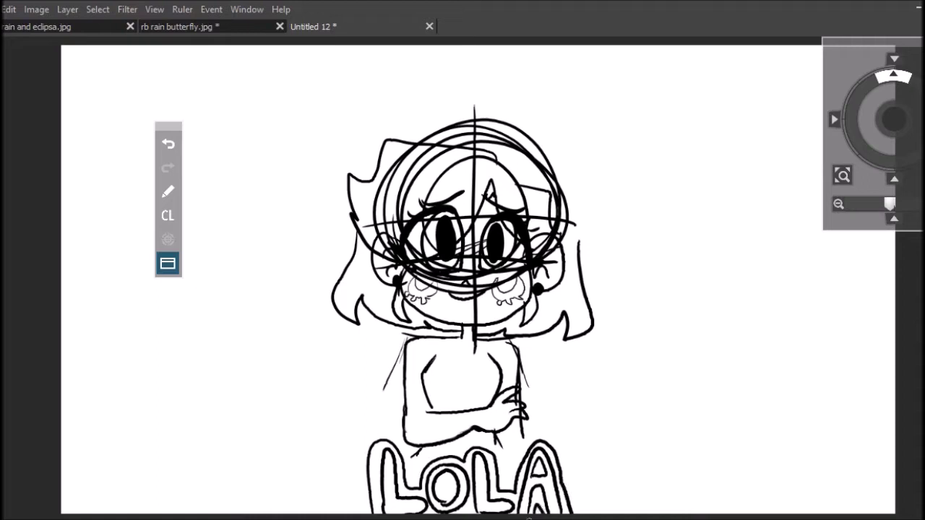
Extend the hip lines down to the lettering and add two curved horns and the outer hair contour to the head.
left_click_drag(420, 448, 400, 466)
left_click_drag(494, 439, 518, 474)
mouse_move(398, 142)
left_mouse_down()
mouse_move(421, 111)
mouse_move(419, 140)
mouse_move(551, 174)
mouse_move(418, 140)
left_mouse_up()
mouse_move(531, 147)
left_mouse_down()
mouse_move(535, 113)
mouse_move(552, 171)
mouse_move(589, 226)
mouse_move(582, 259)
left_mouse_up()
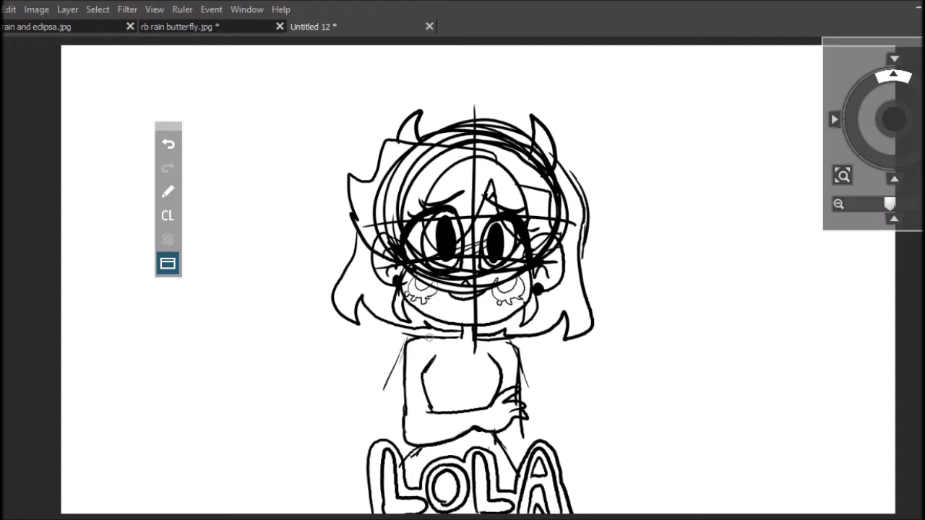
Sketch the outfit's two shoulder straps, curved neckline, and sleeve edges on the torso and arms.
left_click_drag(429, 337, 436, 414)
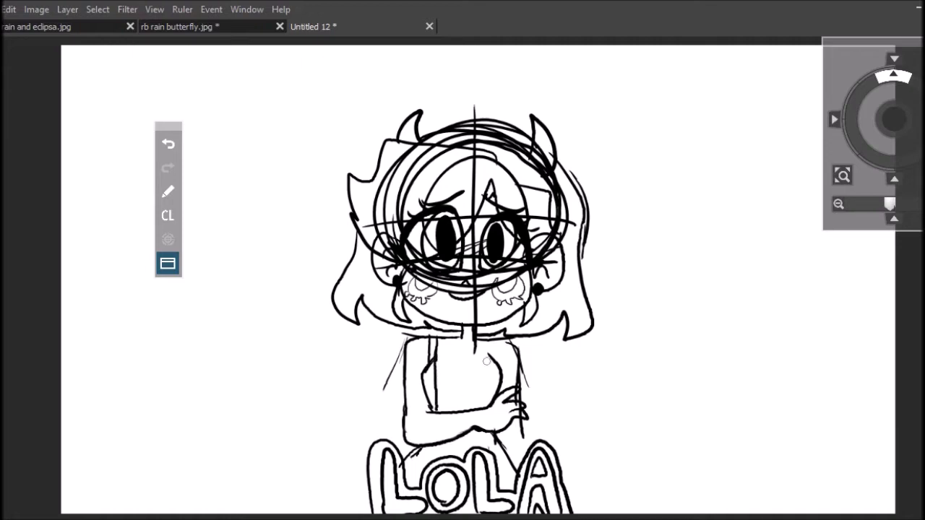
left_click_drag(499, 340, 497, 390)
left_click_drag(426, 367, 426, 399)
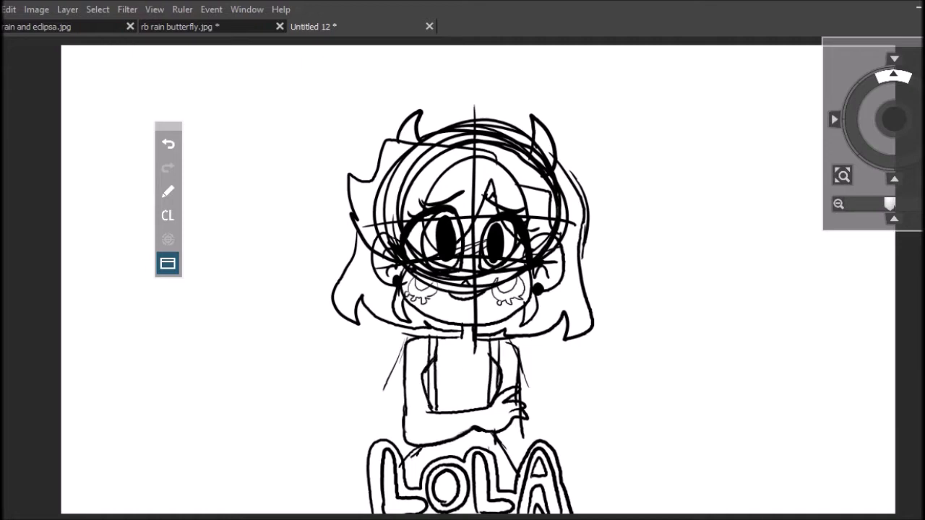
left_click_drag(406, 358, 428, 354)
left_click_drag(407, 394, 423, 391)
left_click_drag(437, 354, 496, 351)
mouse_move(503, 379)
left_mouse_down()
mouse_move(515, 379)
mouse_move(508, 343)
left_mouse_up()
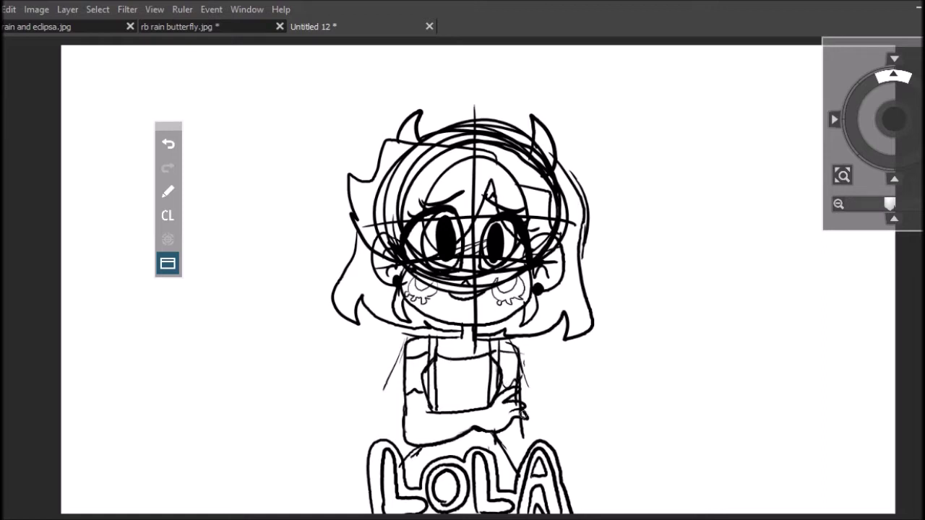
Close the lower edge of the outfit's bib, extend the side line, and sketch a headband between the horns.
left_click_drag(435, 409, 485, 409)
left_click_drag(522, 436, 525, 452)
mouse_move(428, 132)
left_mouse_down()
mouse_move(532, 142)
mouse_move(523, 141)
left_mouse_up()
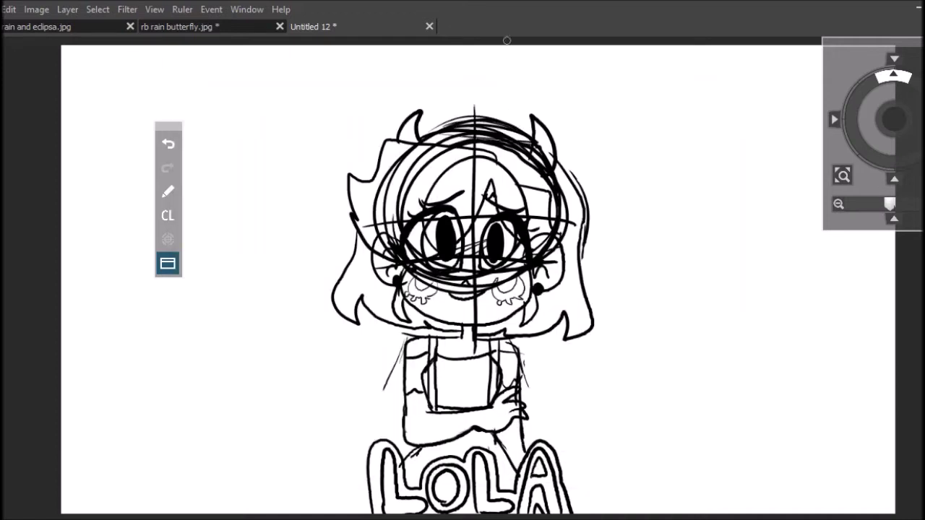
key("XF86AudioLowerVolume")
key("XF86AudioLowerVolume")
Show the hidden panels and add two transparent Normal layers at 100% opacity above the sketch.
left_click(168, 263)
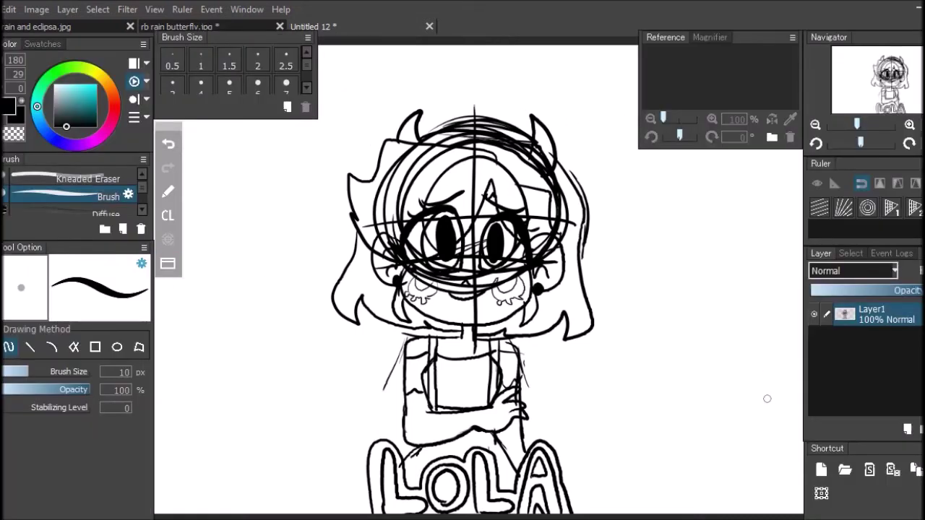
left_click(921, 252)
left_click(863, 80)
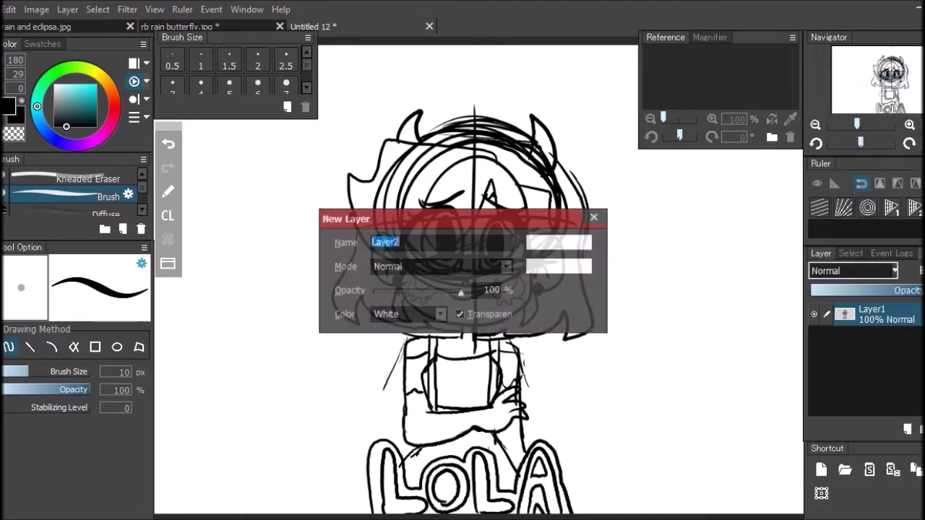
left_click(561, 240)
left_click(921, 252)
left_click(864, 79)
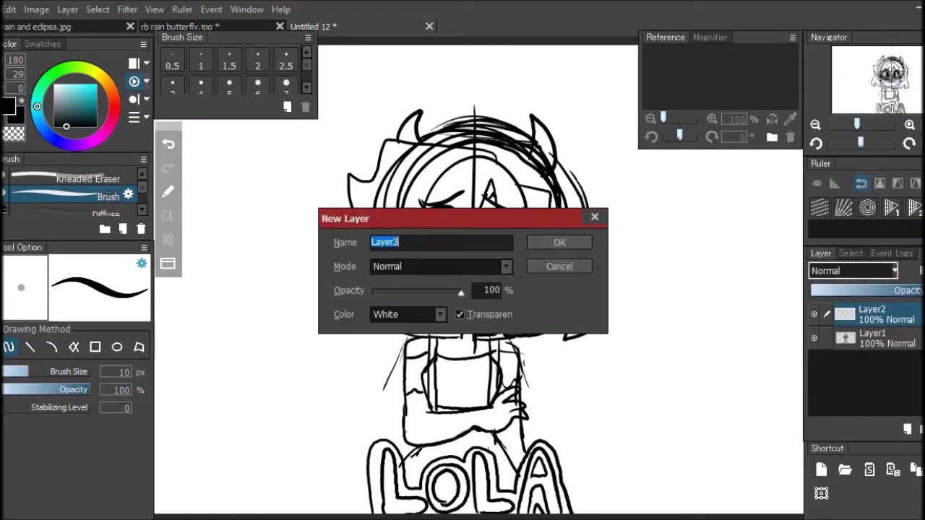
left_click(571, 242)
Fill Layer2 with white and lower its opacity to 76% so it veils the sketch.
left_click(54, 85)
key("g")
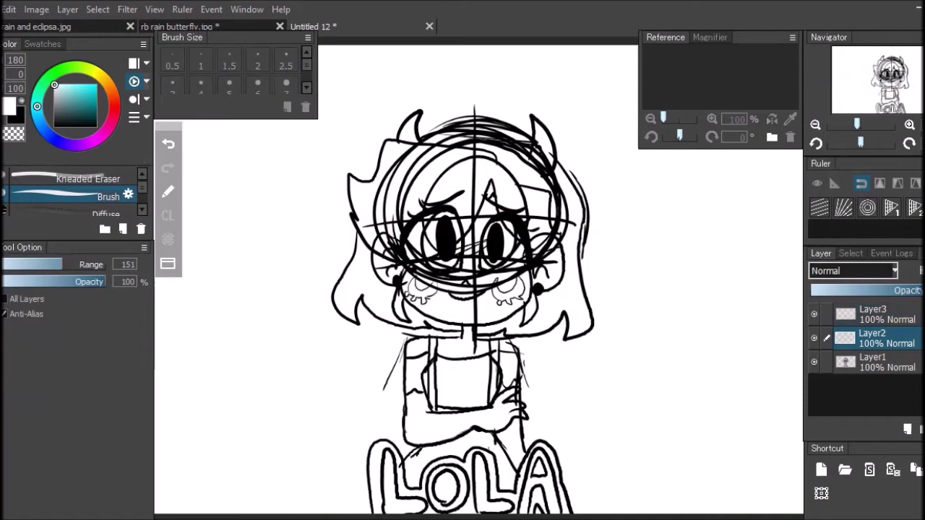
left_click(365, 227)
key("x")
key("b")
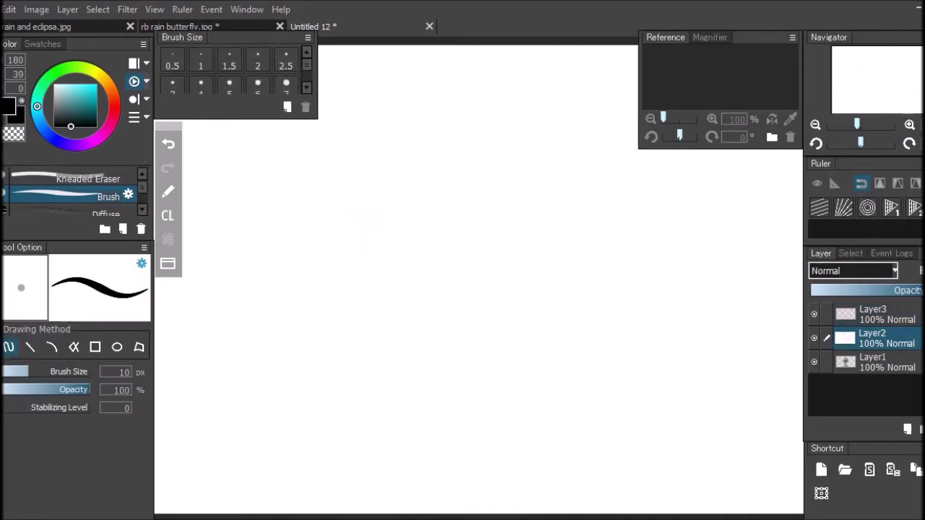
key("XF86AudioLowerVolume")
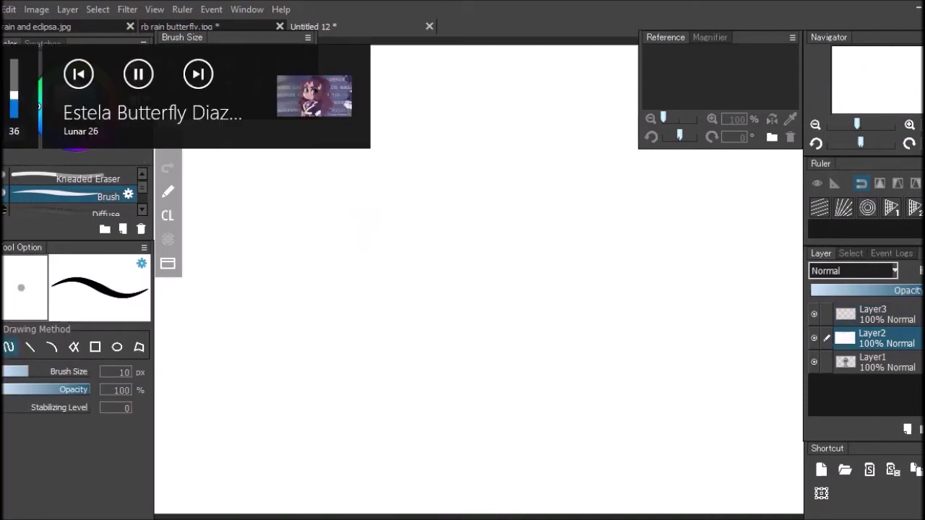
left_click(901, 290)
On Layer3, ink both sides of the parted fringe and one side lock in black with the 10 px Brush.
left_click(877, 314)
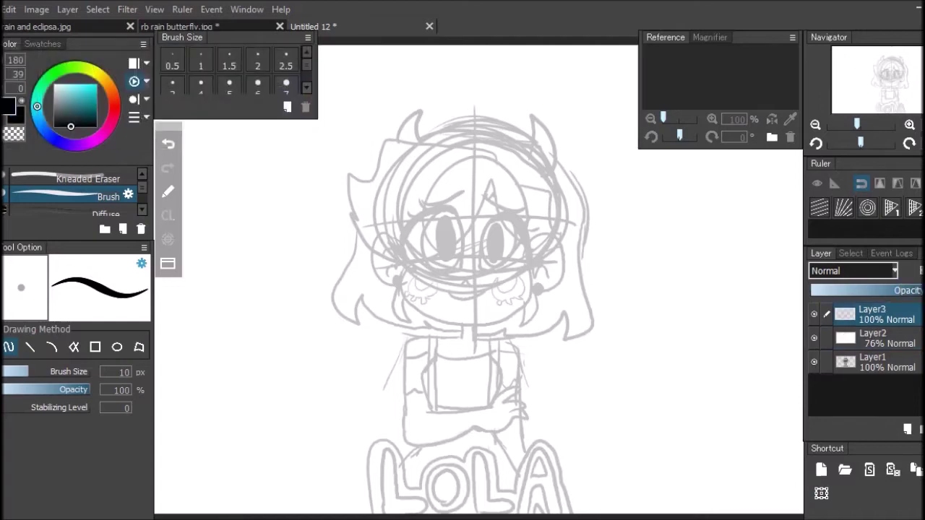
mouse_move(493, 194)
left_mouse_down()
mouse_move(490, 181)
mouse_move(458, 244)
mouse_move(350, 217)
mouse_move(344, 179)
mouse_move(426, 142)
mouse_move(495, 153)
mouse_move(477, 123)
left_mouse_up()
left_click(168, 143)
left_click(168, 143)
mouse_move(492, 206)
left_mouse_down()
mouse_move(384, 264)
mouse_move(339, 193)
mouse_move(378, 165)
mouse_move(441, 148)
mouse_move(496, 168)
left_mouse_up()
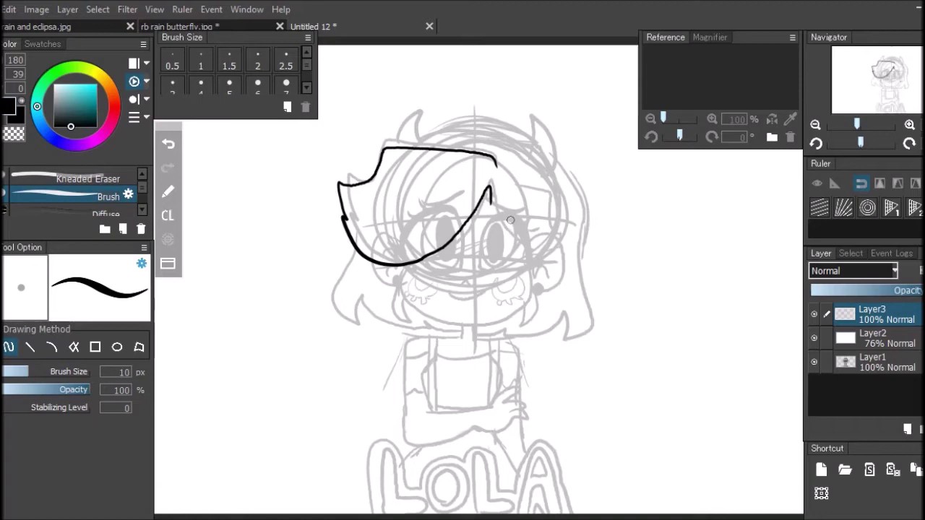
mouse_move(481, 203)
left_mouse_down()
mouse_move(509, 232)
mouse_move(545, 241)
left_mouse_up()
mouse_move(514, 185)
left_mouse_down()
mouse_move(566, 238)
mouse_move(533, 246)
left_mouse_up()
mouse_move(399, 265)
left_mouse_down()
mouse_move(386, 301)
mouse_move(415, 321)
left_mouse_up()
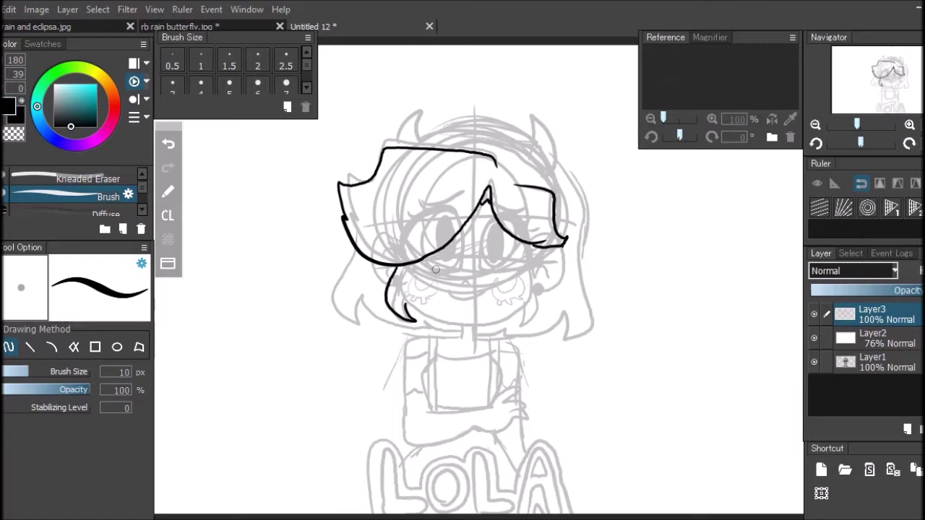
Ink both eye outlines with thick upper lids and lashes, plus the eyebrow over the eye under the larger fringe.
mouse_move(434, 275)
left_mouse_down()
mouse_move(405, 263)
mouse_move(394, 245)
mouse_move(418, 216)
mouse_move(463, 226)
mouse_move(431, 213)
mouse_move(408, 243)
mouse_move(434, 210)
mouse_move(458, 215)
mouse_move(448, 212)
mouse_move(405, 253)
mouse_move(399, 246)
mouse_move(430, 275)
mouse_move(463, 254)
mouse_move(463, 226)
mouse_move(411, 214)
mouse_move(466, 196)
left_mouse_up()
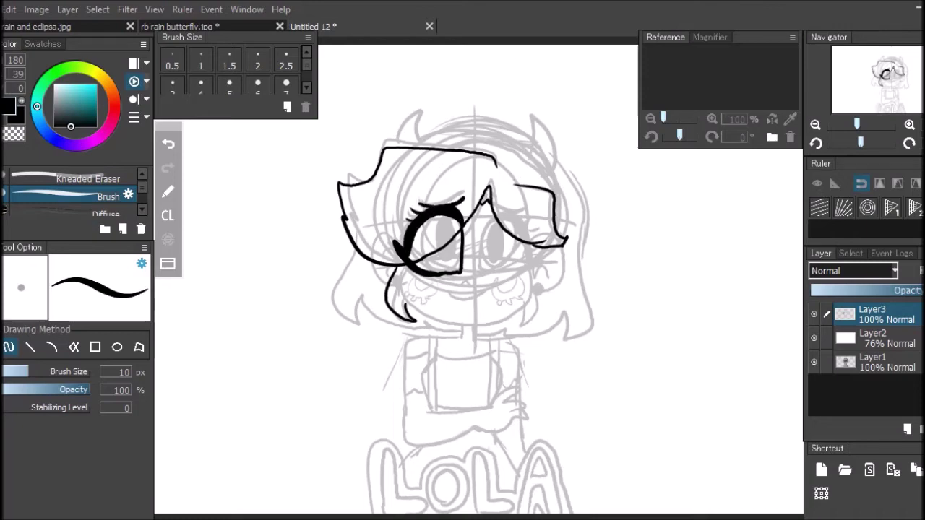
mouse_move(477, 273)
left_mouse_down()
mouse_move(484, 221)
mouse_move(528, 257)
mouse_move(486, 274)
left_mouse_up()
mouse_move(493, 216)
left_mouse_down()
mouse_move(514, 215)
mouse_move(527, 229)
left_mouse_up()
left_click_drag(526, 266, 538, 260)
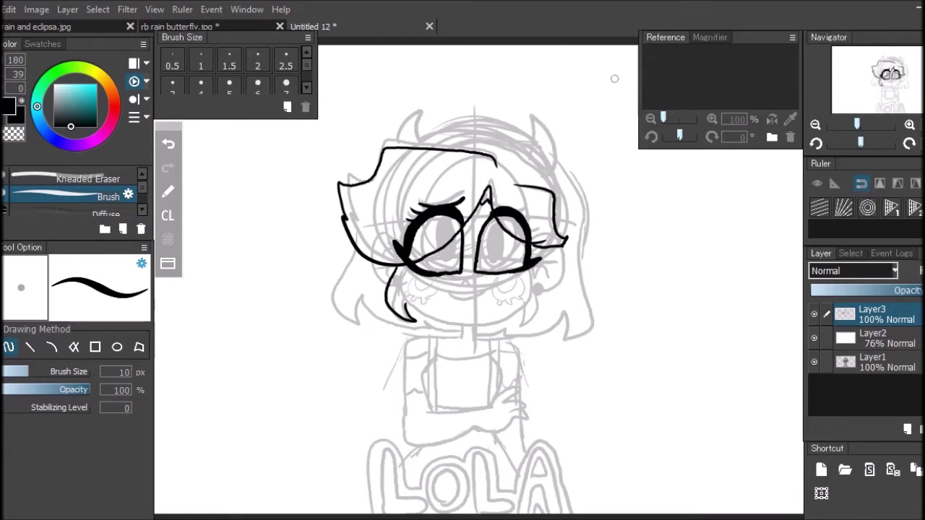
Erase the outer corner of the eye under the larger fringe, redraw its lower lid, and touch up the other eye's outer edge.
left_click(168, 144)
key("e")
mouse_move(429, 264)
left_mouse_down()
mouse_move(413, 260)
mouse_move(436, 273)
mouse_move(419, 269)
left_mouse_up()
key("b")
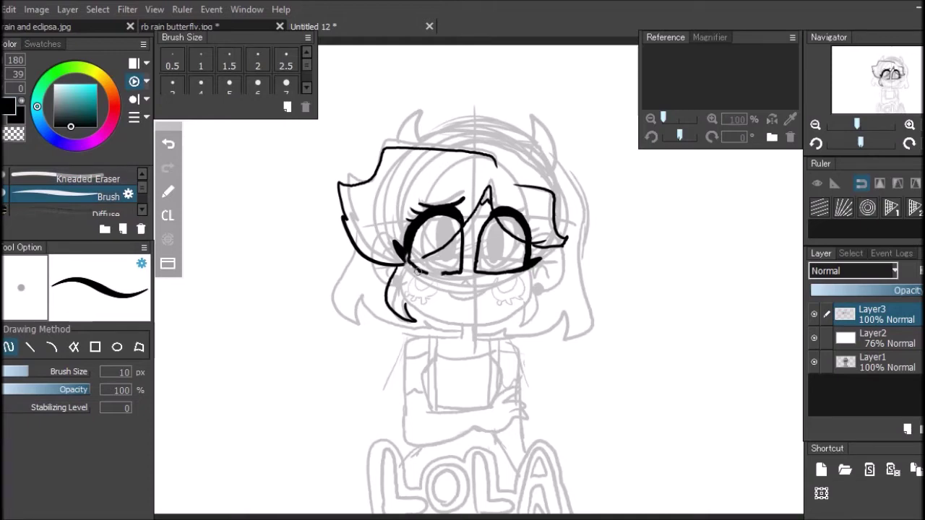
left_click_drag(403, 253, 424, 274)
left_click_drag(422, 271, 446, 274)
left_click_drag(526, 252, 521, 271)
Redraw the pointed outer lash on the eye under the larger fringe and ink the cheek and chin contour.
key("e")
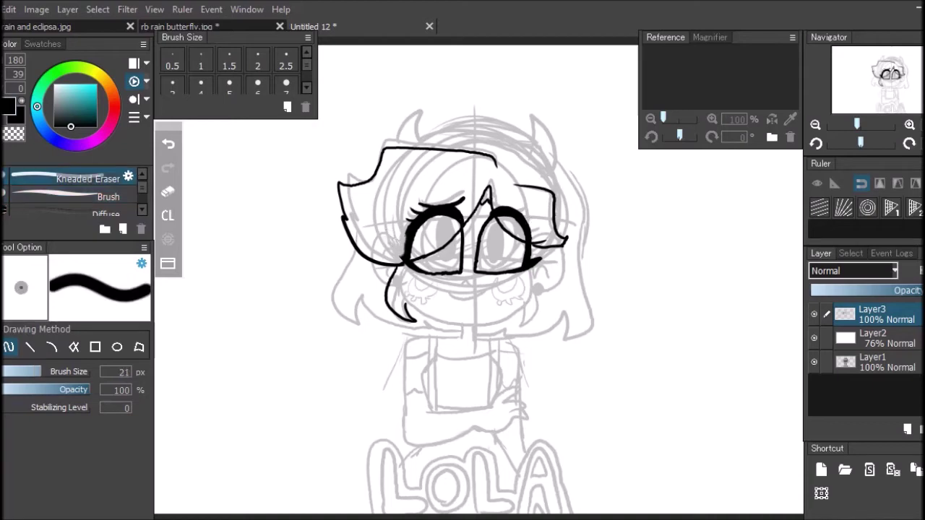
key("b")
left_click_drag(409, 232, 401, 257)
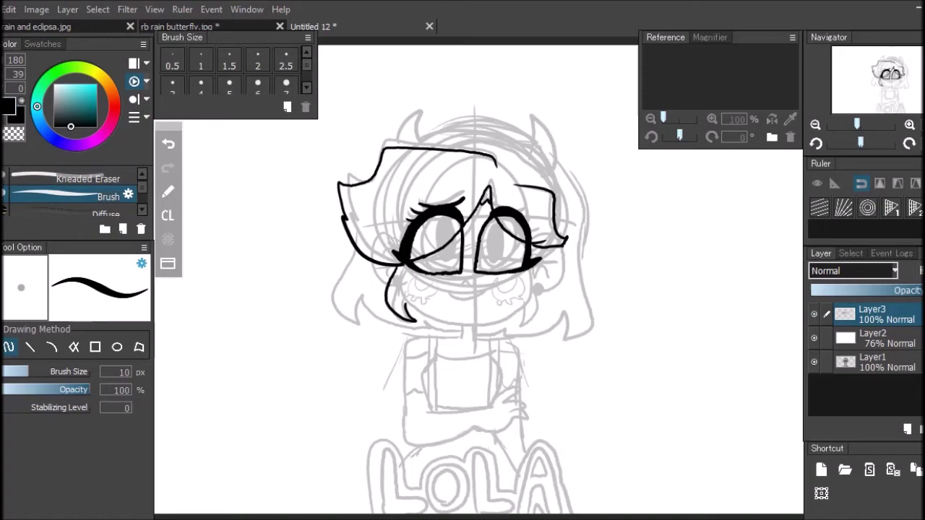
mouse_move(418, 257)
left_mouse_down()
mouse_move(404, 275)
mouse_move(418, 317)
mouse_move(462, 326)
mouse_move(507, 318)
mouse_move(533, 289)
mouse_move(528, 260)
left_mouse_up()
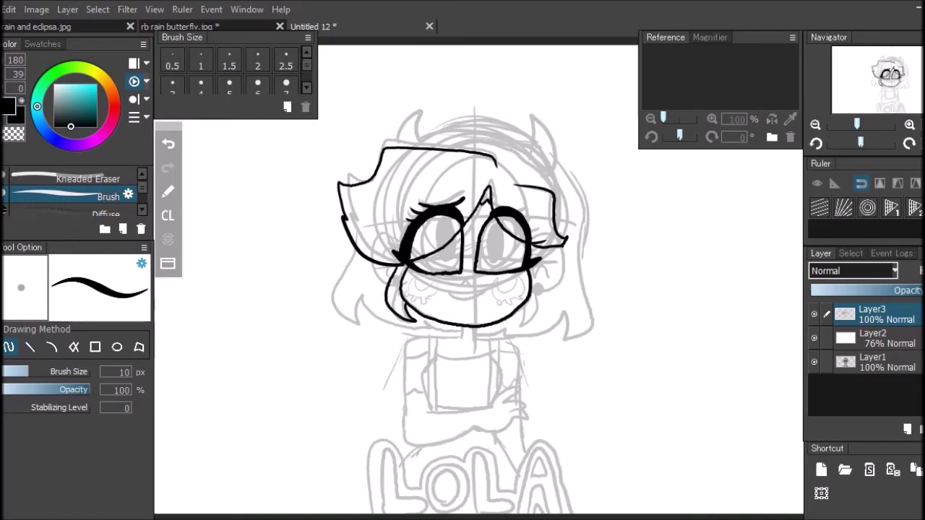
Ink the neck, the flicked lower hair locks, both ears and the round black earrings over the sketch.
left_click(168, 144)
mouse_move(410, 268)
left_mouse_down()
mouse_move(403, 276)
mouse_move(425, 318)
mouse_move(466, 324)
mouse_move(509, 318)
mouse_move(531, 295)
mouse_move(537, 266)
mouse_move(523, 330)
left_mouse_up()
mouse_move(355, 244)
left_mouse_down()
mouse_move(364, 326)
mouse_move(363, 295)
mouse_move(379, 326)
mouse_move(431, 333)
left_mouse_up()
mouse_move(418, 324)
left_mouse_down()
mouse_move(547, 337)
mouse_move(570, 309)
mouse_move(566, 335)
mouse_move(587, 312)
left_mouse_up()
mouse_move(552, 244)
left_mouse_down()
mouse_move(568, 269)
mouse_move(544, 289)
left_mouse_up()
mouse_move(372, 263)
left_mouse_down()
mouse_move(383, 282)
mouse_move(390, 277)
left_mouse_up()
mouse_move(558, 258)
left_mouse_down()
mouse_move(544, 255)
mouse_move(548, 278)
left_mouse_up()
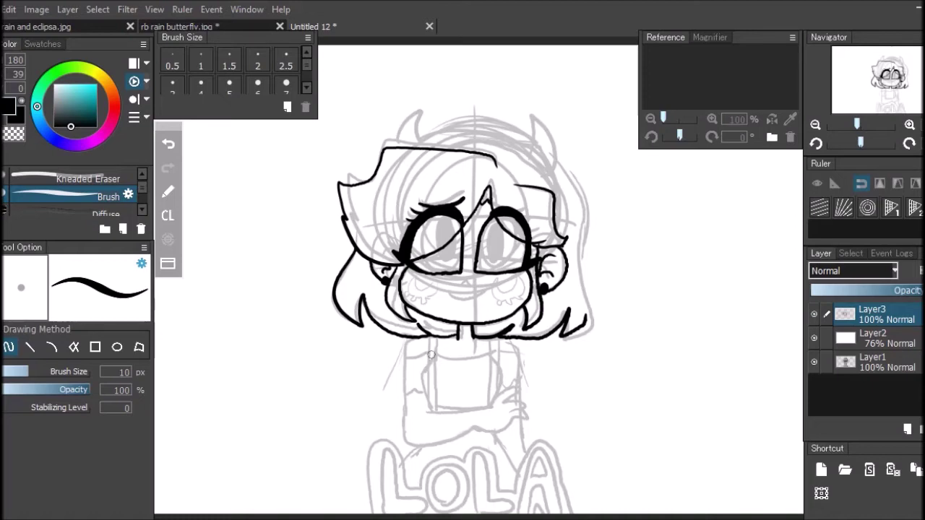
Ink one side of the torso and one shoulder strap below the neck, undoing the pointed collar and the curve under the neck.
mouse_move(411, 337)
left_mouse_down()
mouse_move(398, 352)
mouse_move(456, 338)
left_mouse_up()
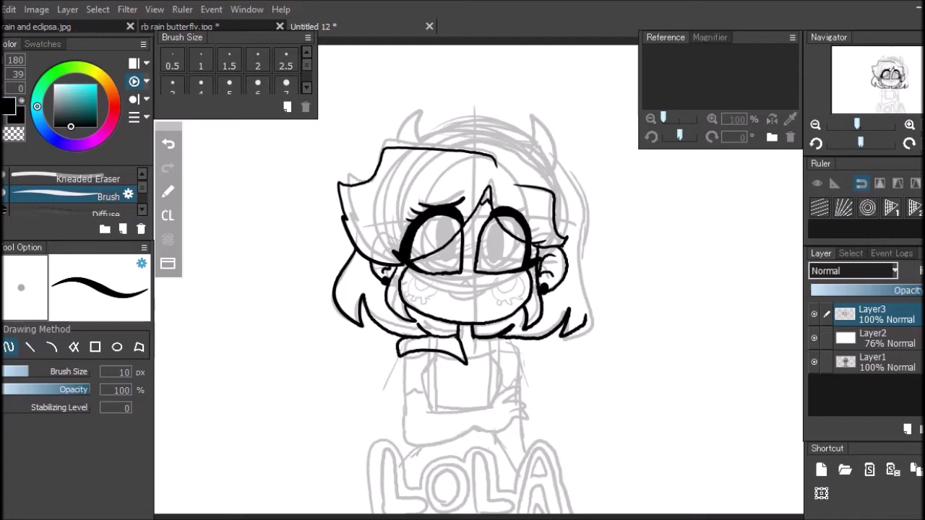
left_click(169, 144)
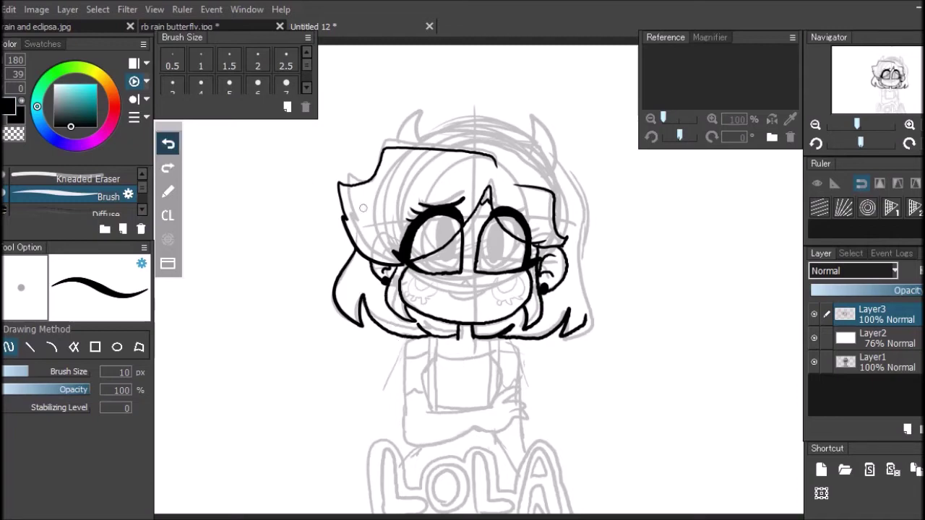
left_click_drag(435, 354, 426, 406)
left_click_drag(453, 334, 468, 335)
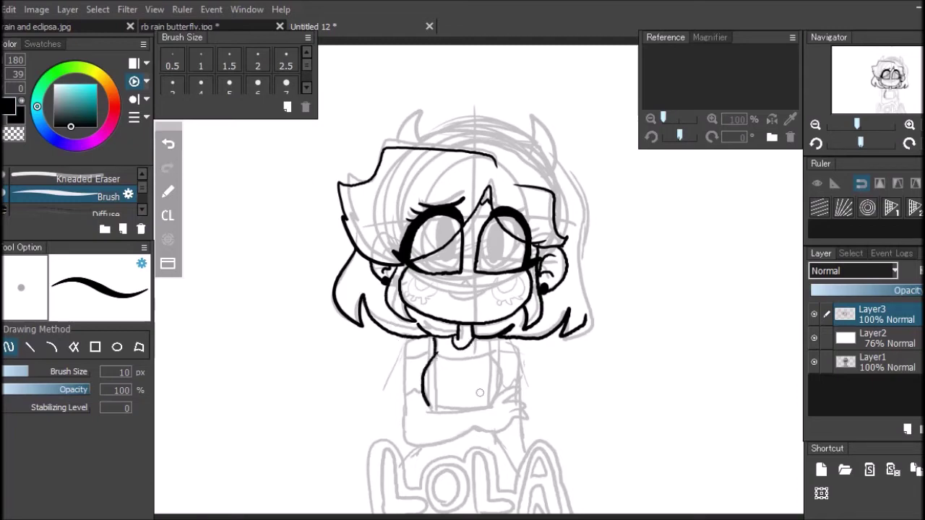
left_click(168, 143)
mouse_move(431, 409)
left_mouse_down()
mouse_move(439, 337)
mouse_move(447, 336)
mouse_move(439, 406)
left_mouse_up()
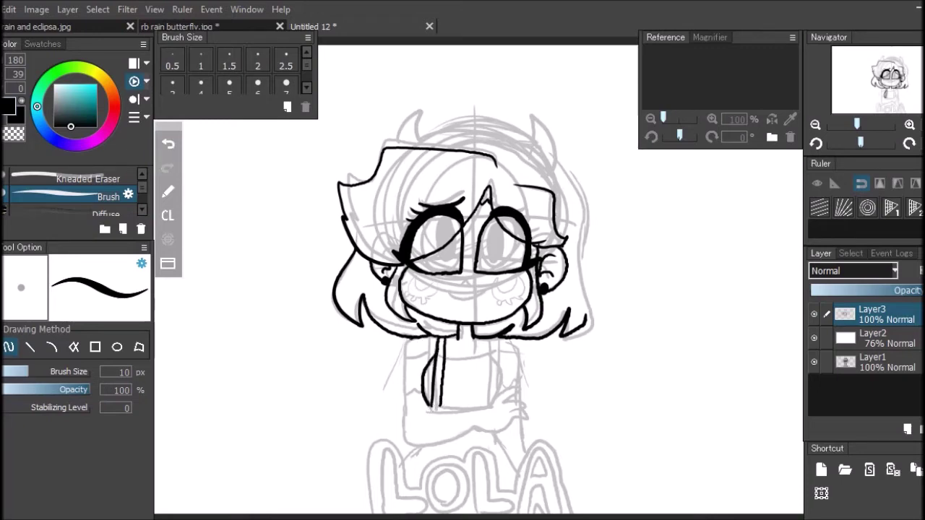
Ink the shoulder and arm beside the strap, undoing the folded forearm and hand in favour of an arm reaching down to the lettering.
mouse_move(404, 340)
left_mouse_down()
mouse_move(407, 437)
mouse_move(496, 383)
mouse_move(535, 407)
mouse_move(498, 431)
left_mouse_up()
left_click_drag(523, 399, 511, 411)
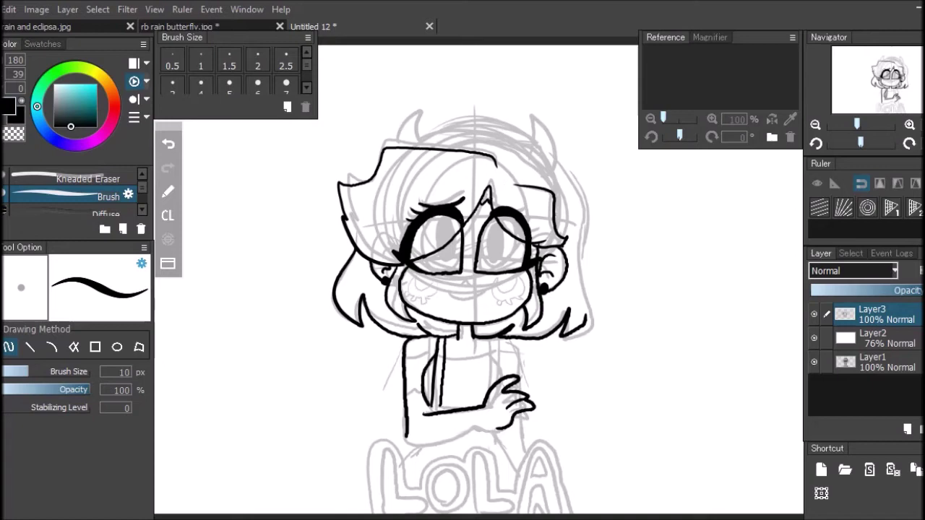
left_click(168, 143)
left_click_drag(406, 431, 426, 474)
left_click_drag(433, 404, 450, 460)
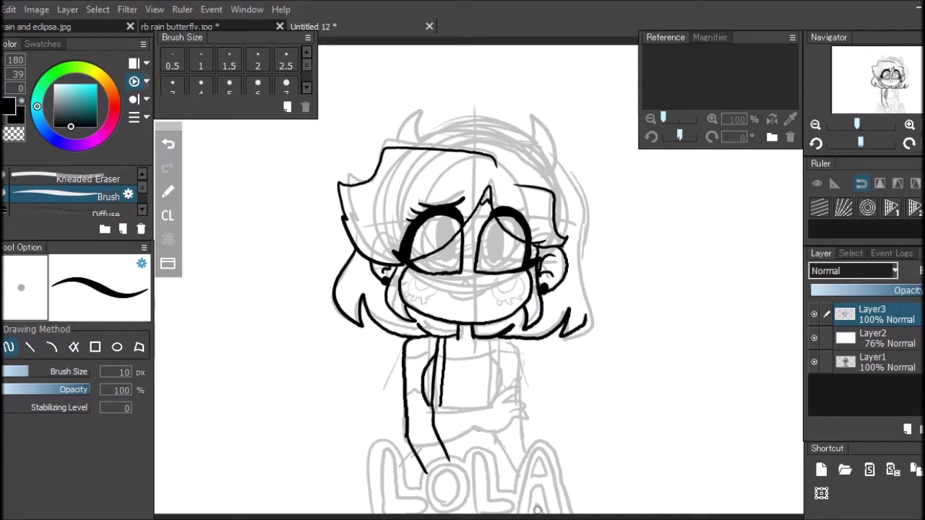
mouse_move(557, 517)
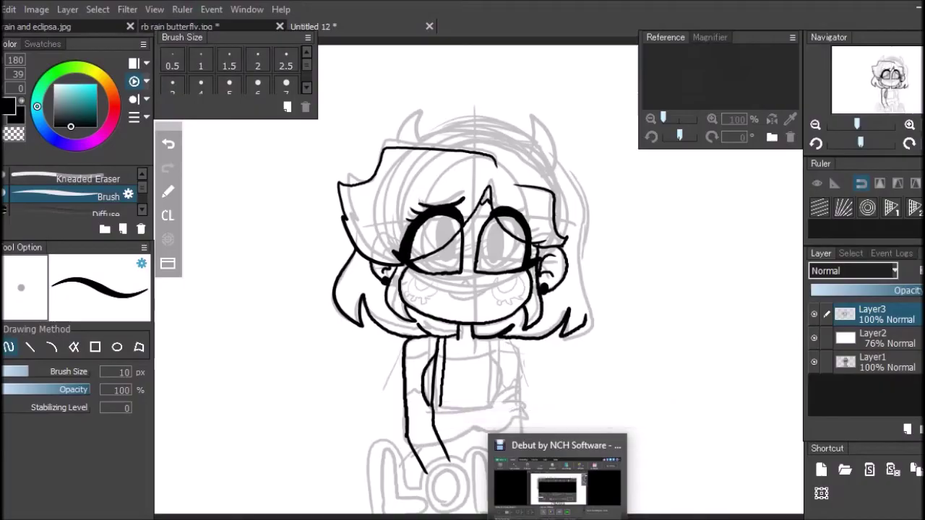
left_click(557, 477)
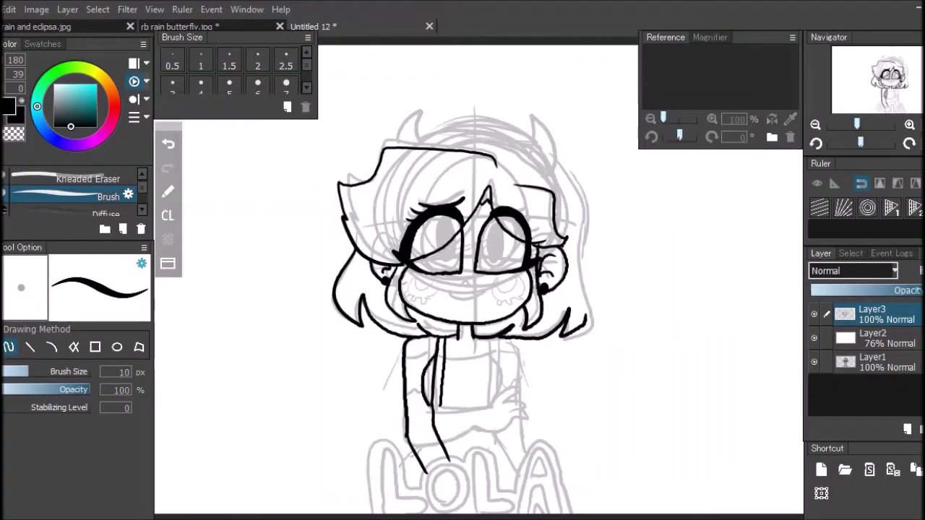
key("XF86AudioLowerVolume")
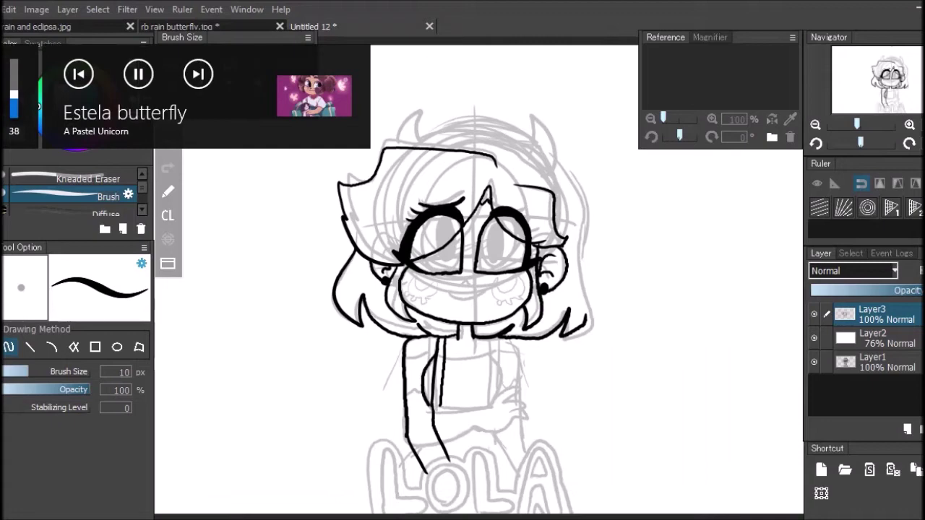
Ink the opposite shoulder, torso side, strap and straight arm reaching down to the lettering.
mouse_move(518, 338)
left_mouse_down()
mouse_move(516, 441)
mouse_move(503, 465)
left_mouse_up()
left_click_drag(487, 345, 485, 420)
key("ctrl+z")
left_click(168, 144)
mouse_move(493, 352)
left_mouse_down()
mouse_move(501, 376)
mouse_move(491, 406)
mouse_move(481, 339)
mouse_move(492, 406)
mouse_move(475, 455)
left_mouse_up()
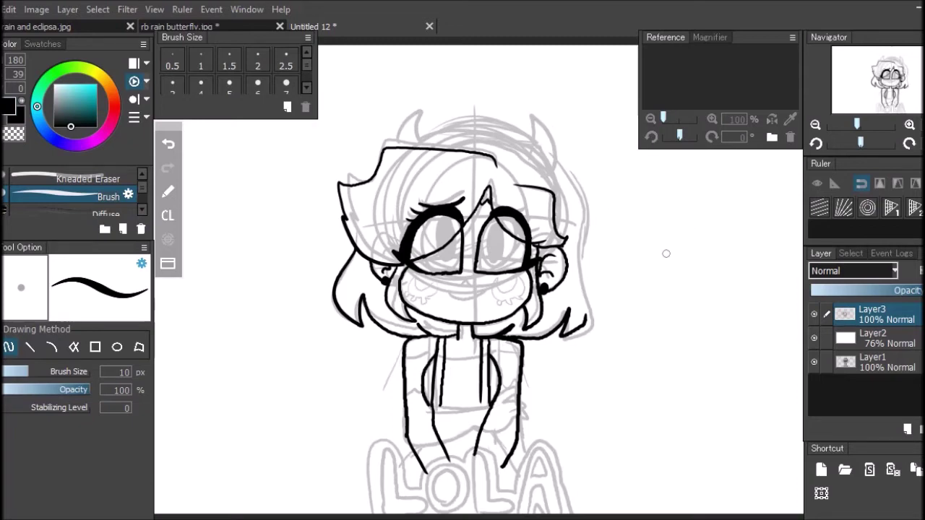
Ink the lower edge of the bib, the neckline with its sleeve bands, and the wavy sleeve hems on both arms.
left_click_drag(444, 410, 481, 404)
left_click_drag(406, 361, 521, 363)
left_click_drag(498, 400, 518, 395)
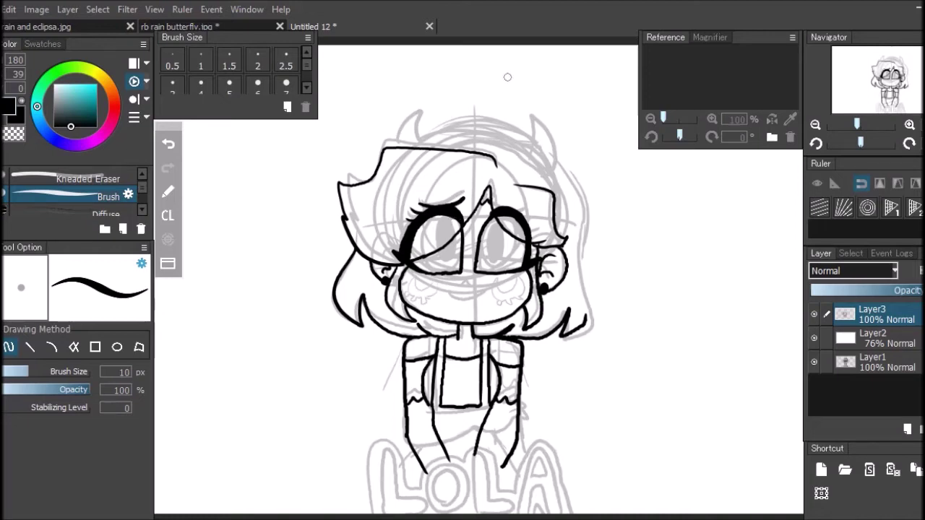
Open the JPEG "plz finish in the morning turn it white outline again hen fill in with colour" from the drawings folder as a colour reference.
key("alt+f")
key("Escape")
key("ctrl+n")
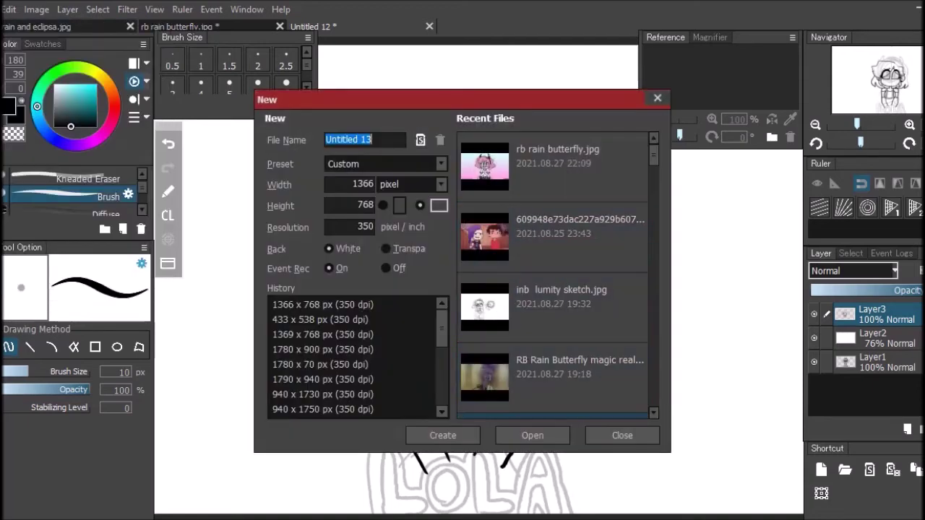
left_click(532, 435)
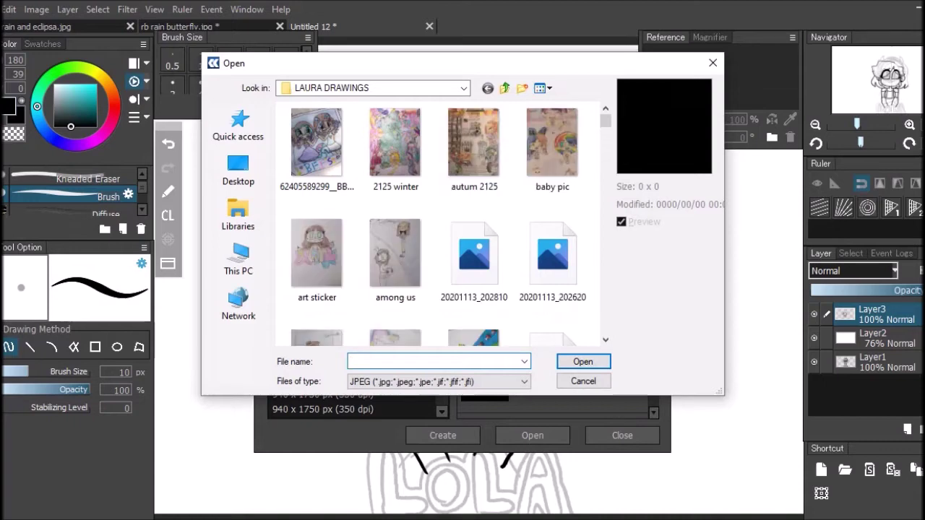
scroll(441, 224, "down", 10)
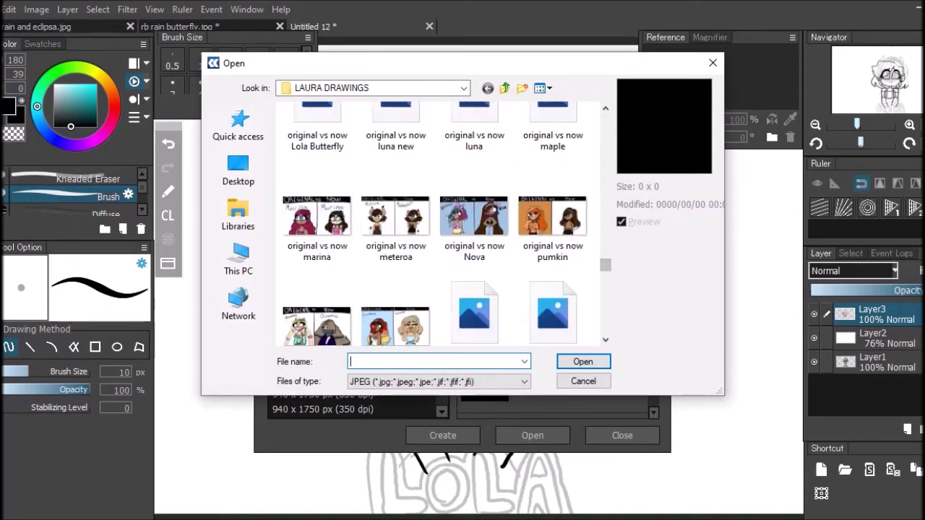
scroll(441, 224, "down", 3)
scroll(441, 224, "down", 3)
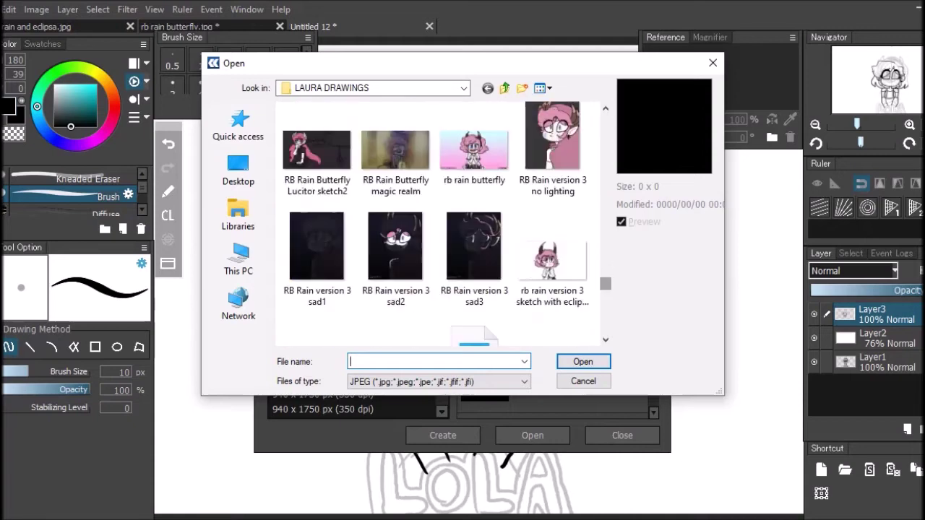
scroll(441, 224, "down", 3)
scroll(441, 224, "down", 5)
scroll(441, 224, "up", 15)
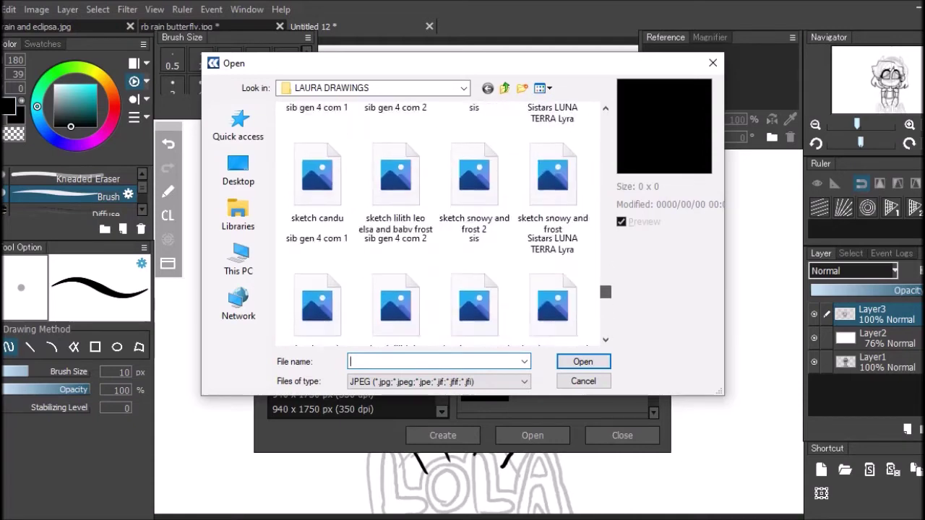
scroll(441, 224, "up", 3)
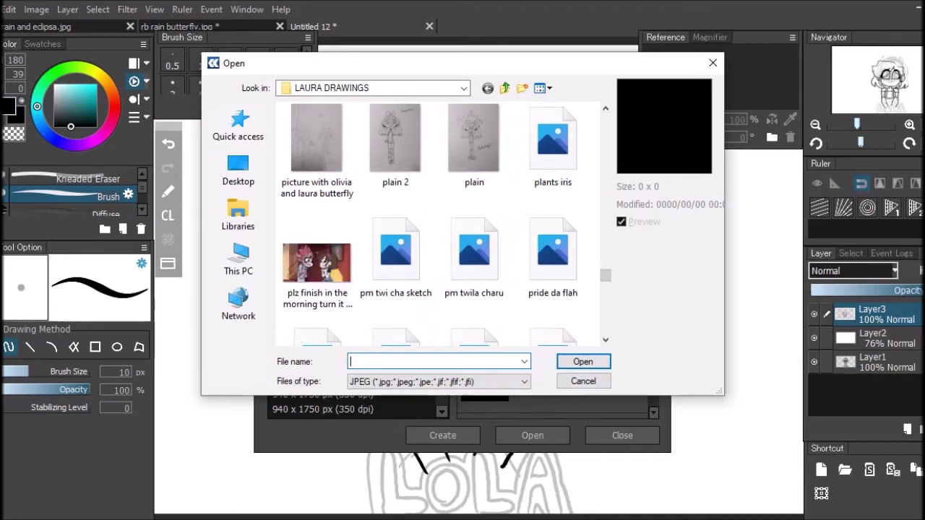
scroll(553, 260, "down", 1)
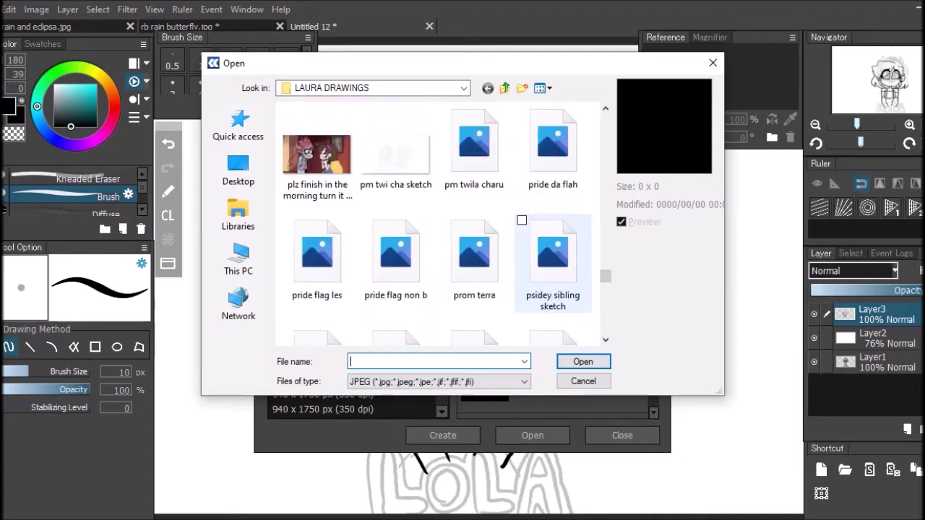
left_click(316, 155)
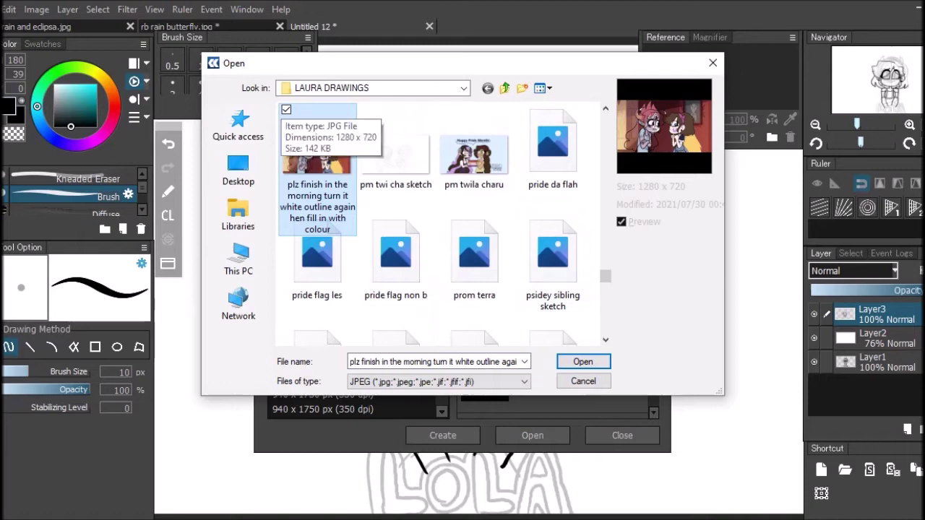
left_click(583, 361)
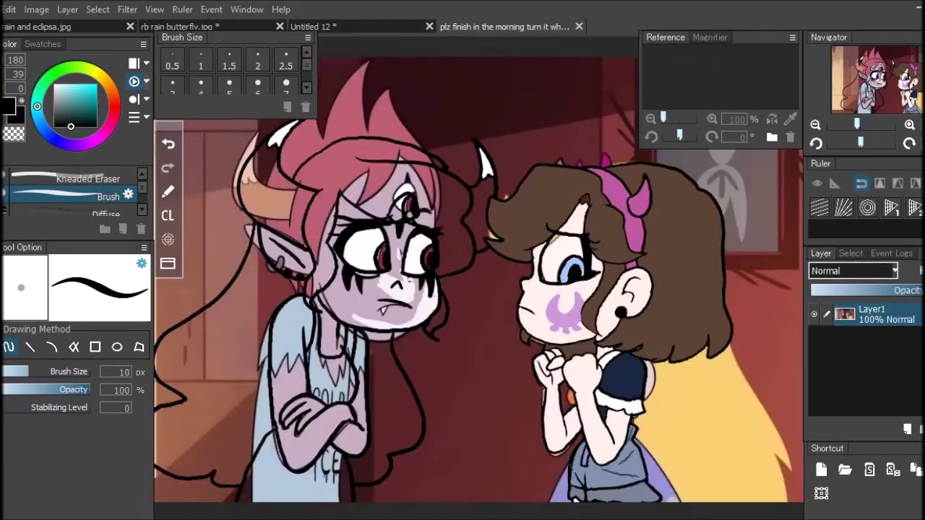
Sample the dark blue from the brown-haired girl's eye in the reference and outline both irises with it in Untitled 12.
right_click(558, 198)
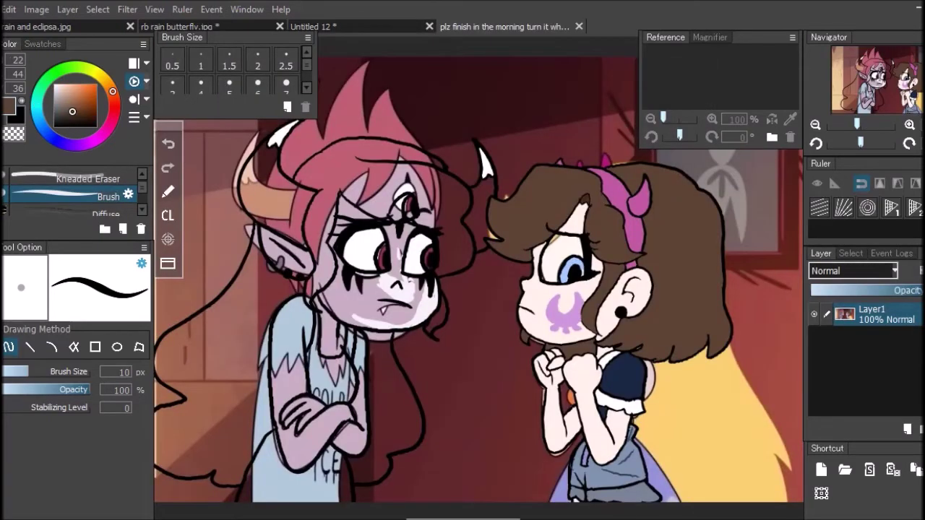
left_click(359, 26)
left_click(503, 27)
right_click(570, 271)
left_click(569, 272, "alt")
key("ctrl+shift+Tab")
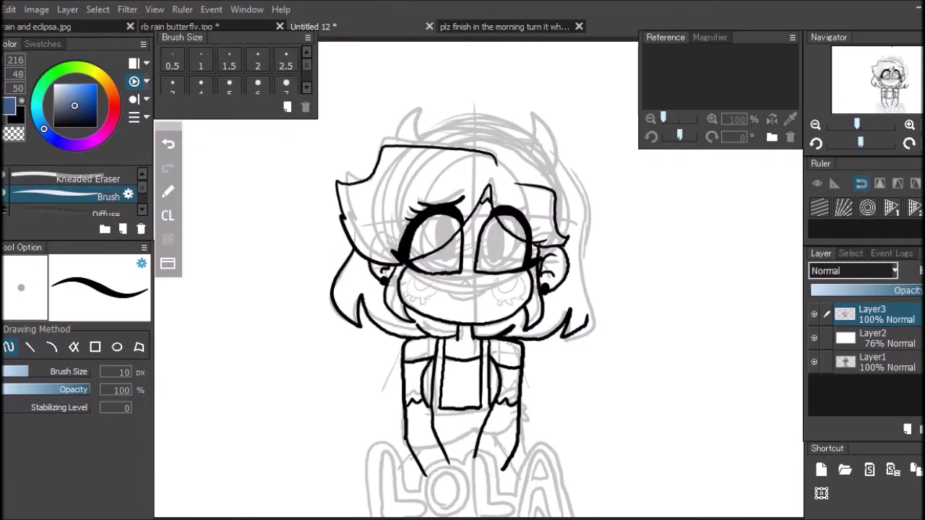
mouse_move(479, 253)
left_mouse_down()
mouse_move(510, 259)
mouse_move(513, 234)
left_mouse_up()
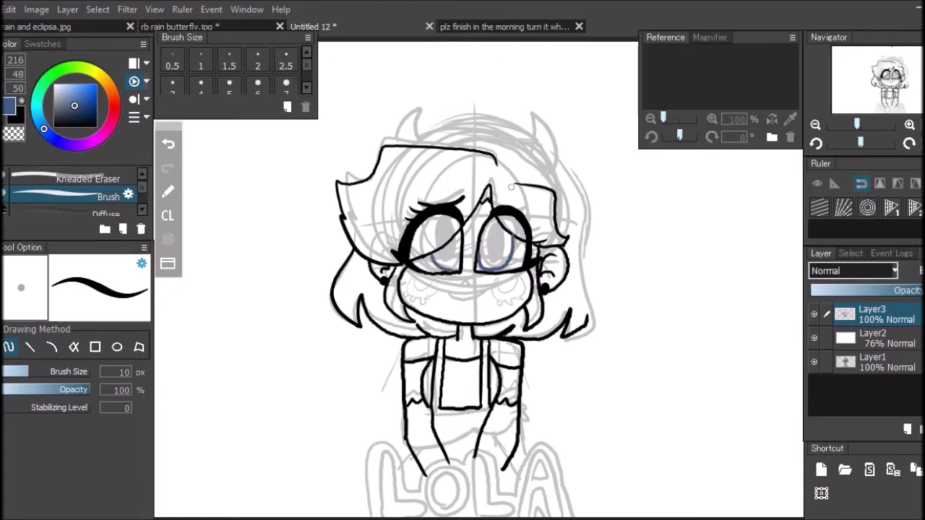
Sample the light blue of the reference girl's iris and fill both visible iris areas with it in Untitled 12.
left_click(534, 27)
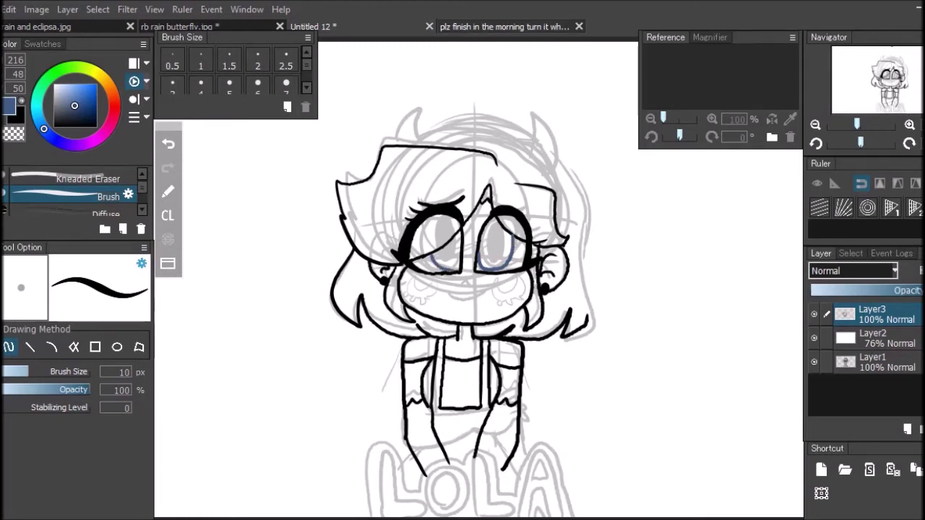
right_click(574, 263)
left_click(314, 27)
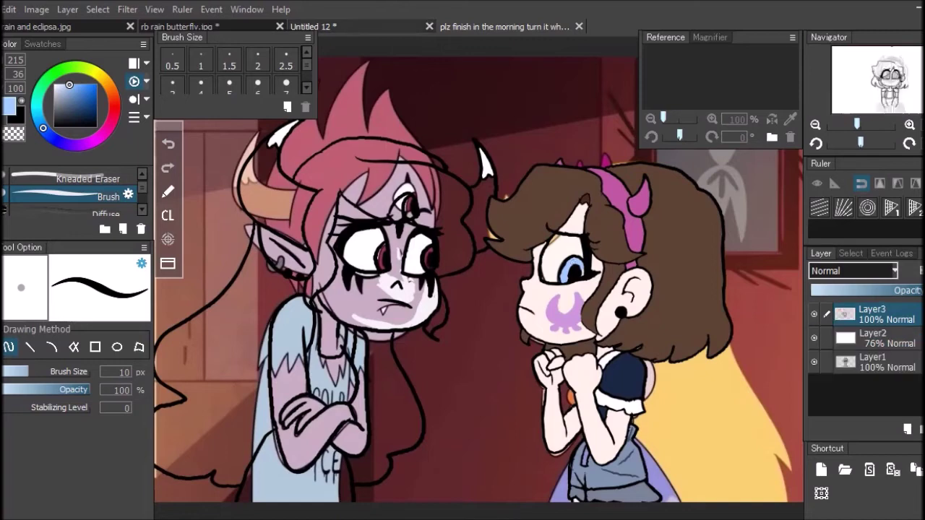
key("g")
left_click(441, 249)
left_click(496, 246)
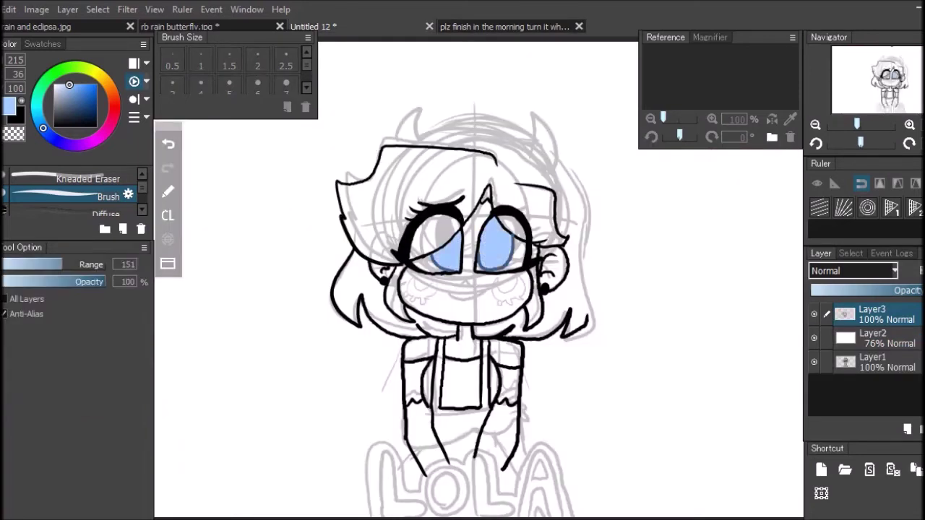
left_click(74, 117)
key("b")
mouse_move(446, 251)
left_mouse_down()
mouse_move(459, 253)
mouse_move(458, 234)
mouse_move(446, 248)
mouse_move(453, 266)
mouse_move(457, 243)
mouse_move(496, 256)
left_mouse_up()
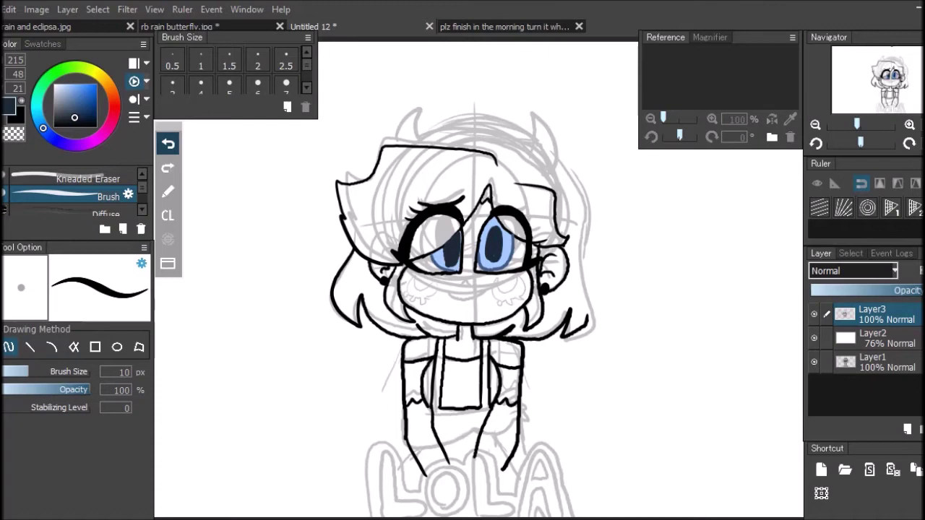
left_click(167, 144)
left_click(168, 144)
Paint the pupils in both irises in dark blue with hue 215, saturation 48 and brightness 39.
left_click(74, 110)
mouse_move(443, 248)
left_mouse_down()
mouse_move(458, 266)
mouse_move(457, 234)
mouse_move(444, 253)
mouse_move(451, 259)
left_mouse_up()
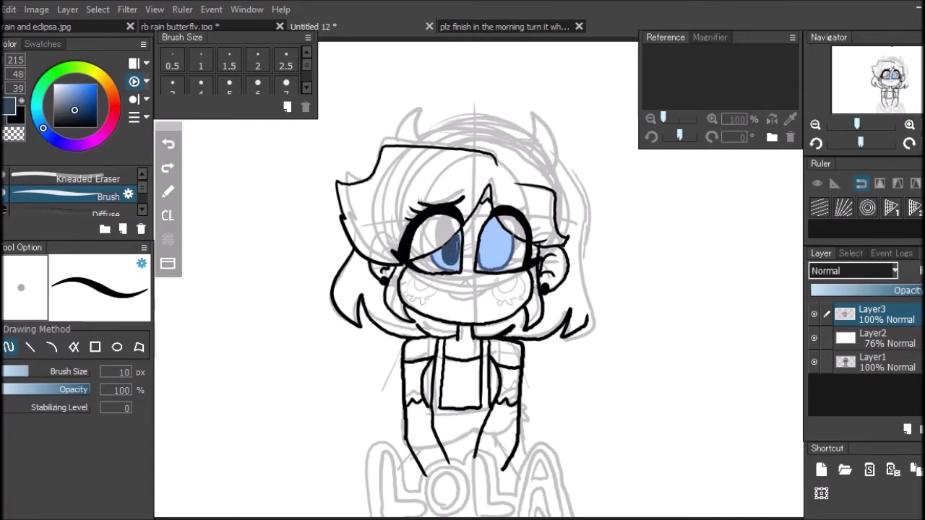
mouse_move(492, 237)
left_mouse_down()
mouse_move(488, 259)
mouse_move(501, 239)
mouse_move(493, 232)
mouse_move(493, 259)
mouse_move(499, 230)
left_mouse_up()
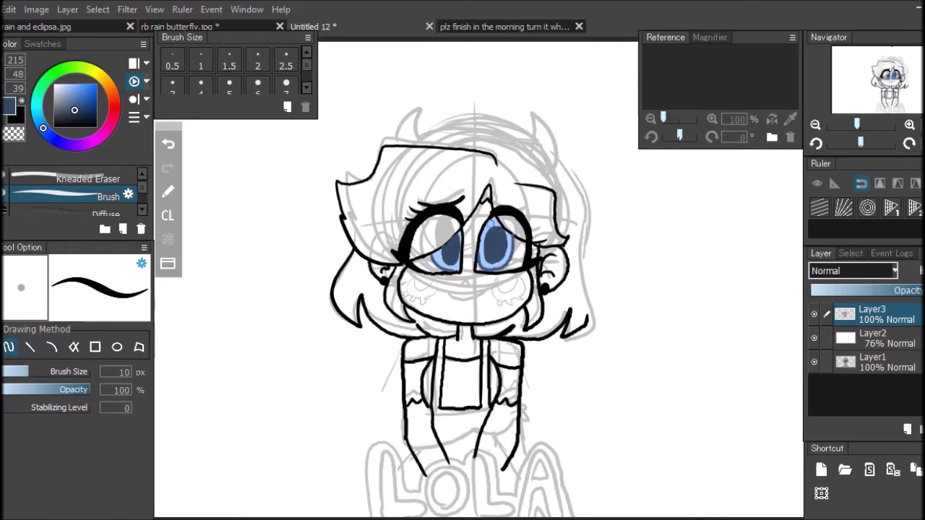
In black, outline the iris parts behind the fringe and fill in the covered part of the pupil.
left_click(93, 127)
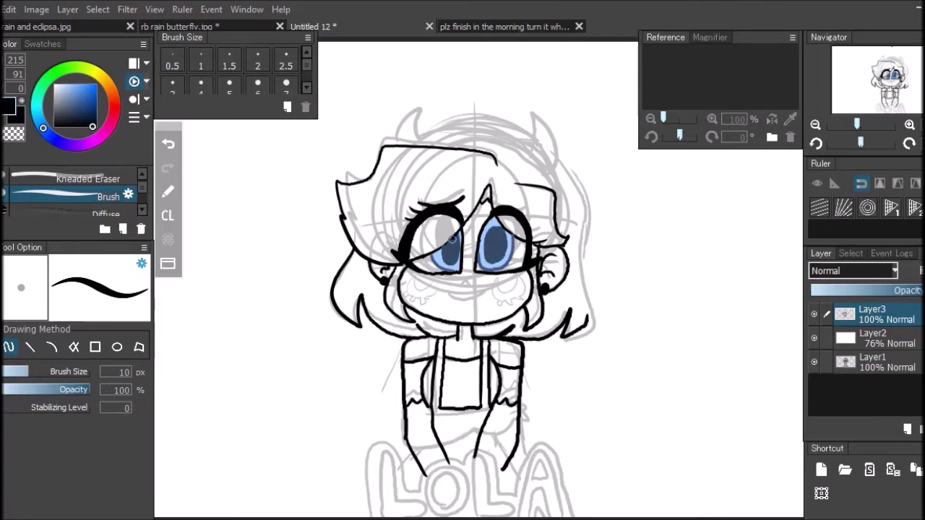
left_click_drag(432, 251, 445, 218)
left_click_drag(445, 244, 451, 228)
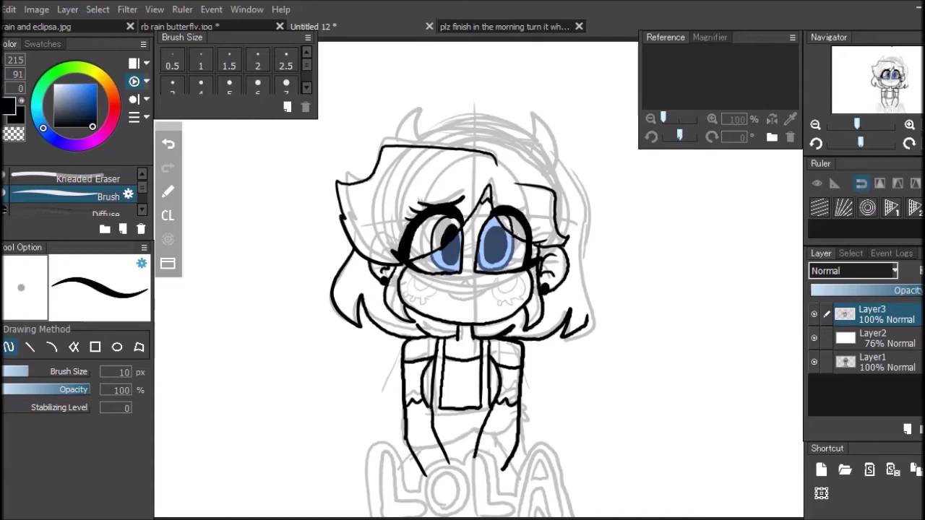
Fill the whites of both eyes with white and brush white highlights low on each iris.
key("x")
key("g")
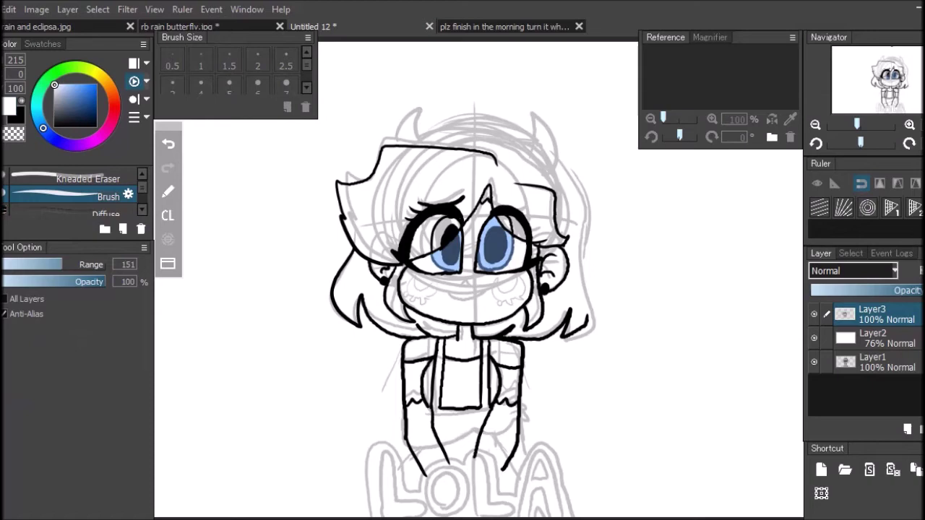
key("b")
left_click_drag(434, 257, 447, 258)
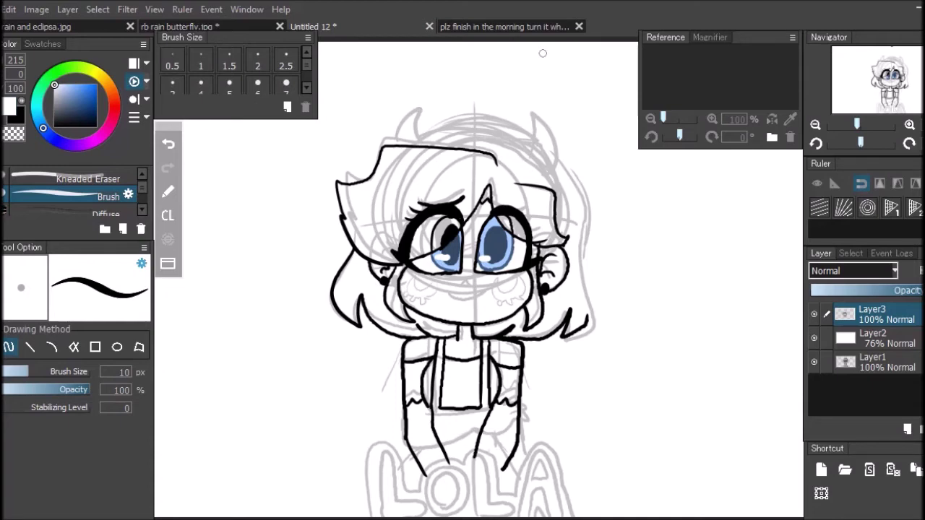
Ink the horn above the uncovered eye and the headband edges around it in black over the sketch.
key("Tab")
mouse_move(526, 175)
left_mouse_down()
mouse_move(534, 122)
mouse_move(554, 177)
mouse_move(526, 174)
left_mouse_up()
mouse_move(502, 173)
left_mouse_down()
mouse_move(522, 184)
mouse_move(514, 161)
left_mouse_up()
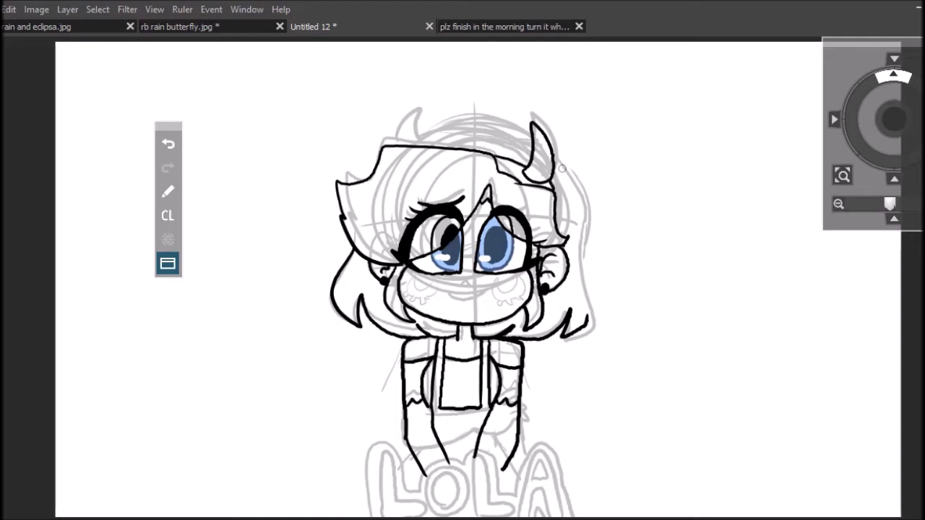
left_click_drag(556, 207, 565, 231)
Ink the second horn, the crown of the head and the outer hair edge, redrawing the long hair edge slightly wider.
mouse_move(396, 147)
left_mouse_down()
mouse_move(418, 110)
mouse_move(420, 149)
mouse_move(396, 145)
mouse_move(419, 116)
mouse_move(417, 149)
mouse_move(490, 124)
mouse_move(531, 135)
mouse_move(583, 181)
mouse_move(590, 306)
left_mouse_up()
left_click(168, 143)
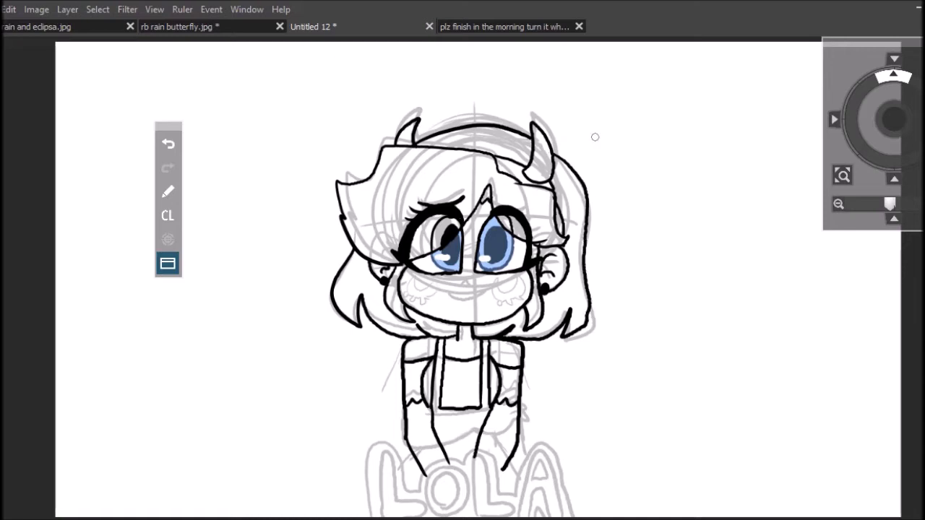
key("ctrl+z")
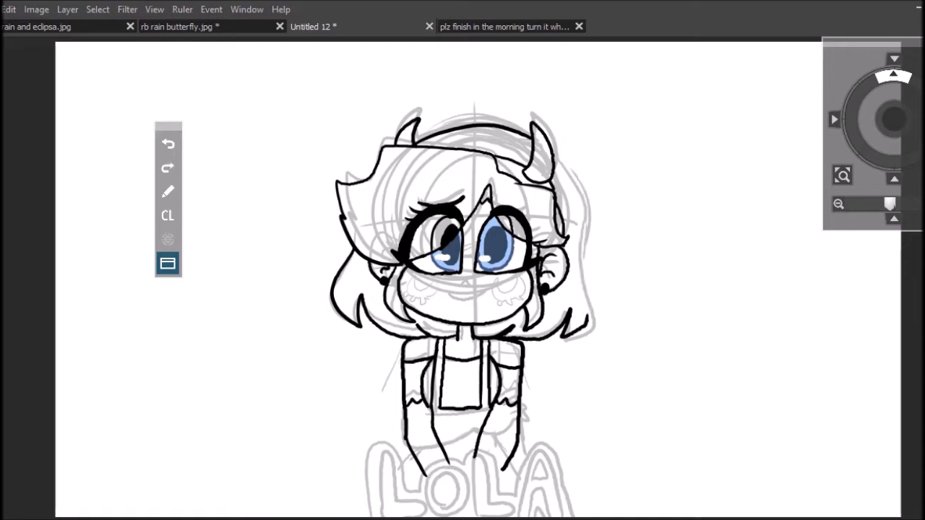
mouse_move(554, 155)
left_mouse_down()
mouse_move(585, 184)
mouse_move(594, 217)
mouse_move(597, 318)
left_mouse_up()
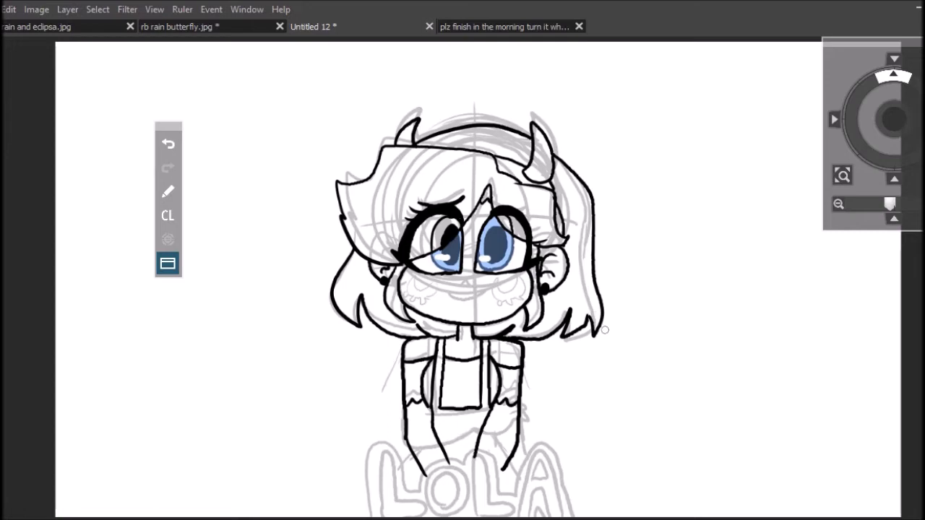
Sample the reference girl's brown hair and fill the fringe in Untitled 12, including the eye areas it covers.
left_click(504, 26)
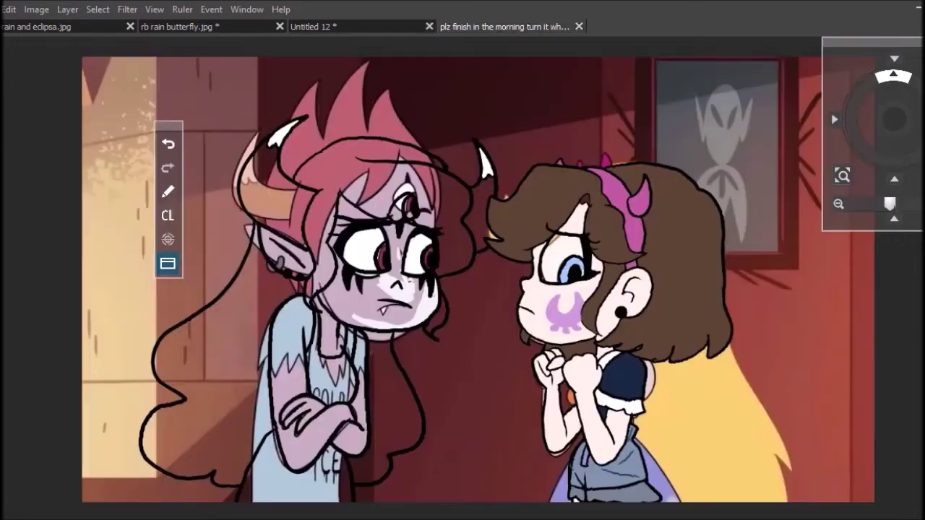
left_click(360, 26)
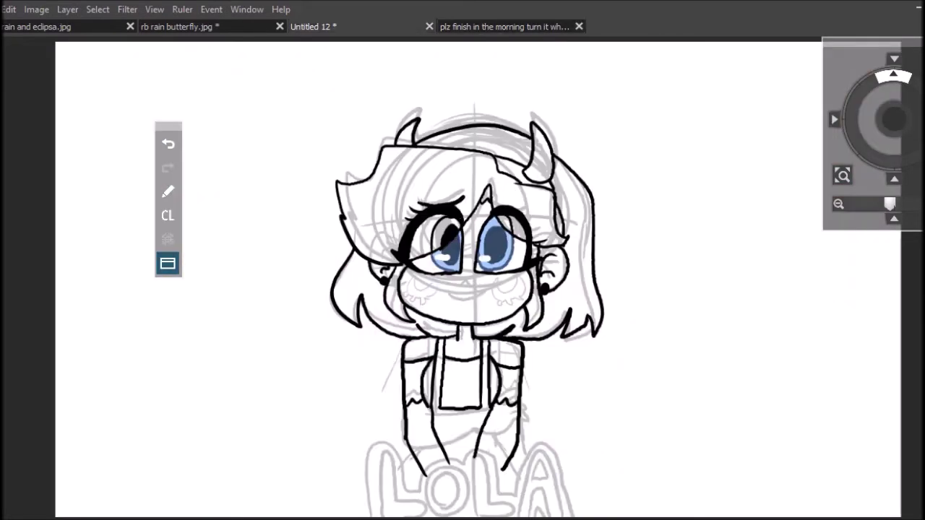
left_click(434, 180)
left_click(420, 243)
left_click(439, 235)
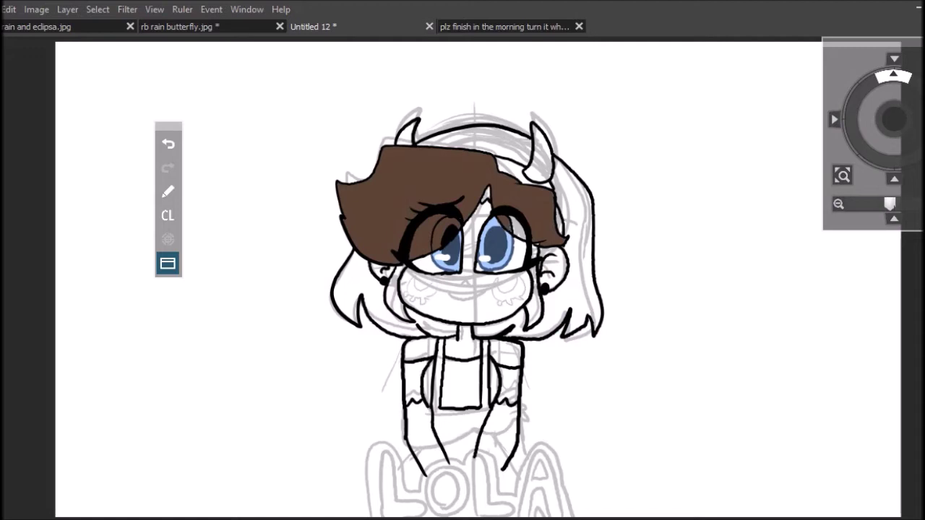
left_click(518, 227)
Fill the back hair and the lower locks with the same brown, undoing the last stray fill by the headband.
left_click(474, 137)
left_click(579, 253)
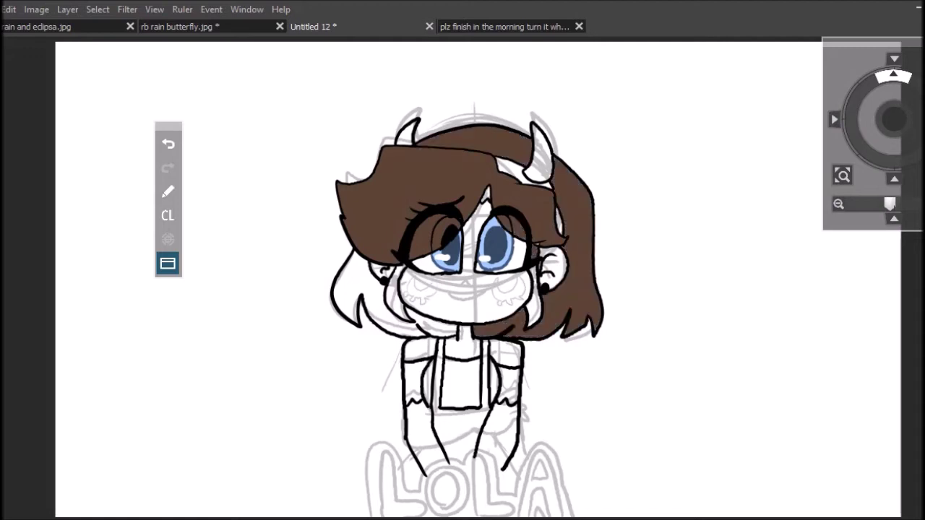
left_click(350, 293)
left_click(395, 304)
left_click(535, 307)
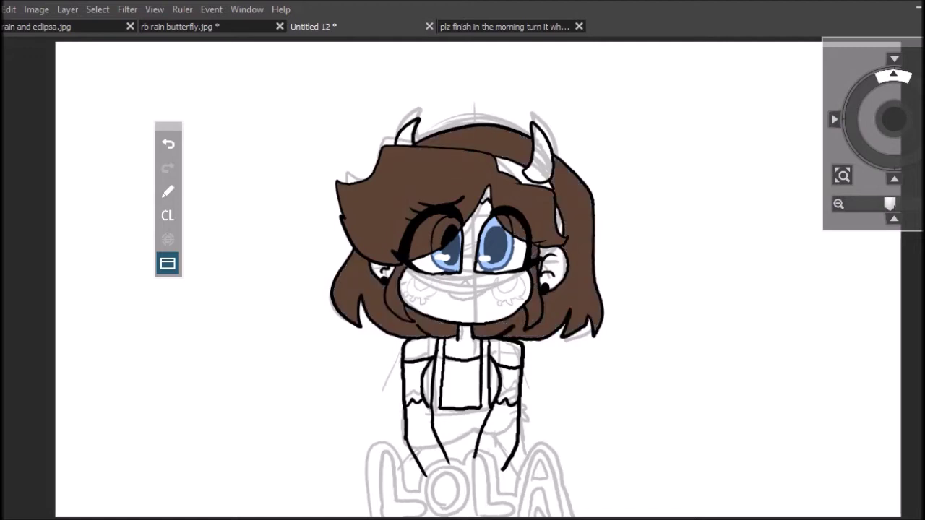
left_click(556, 217)
left_click(168, 143)
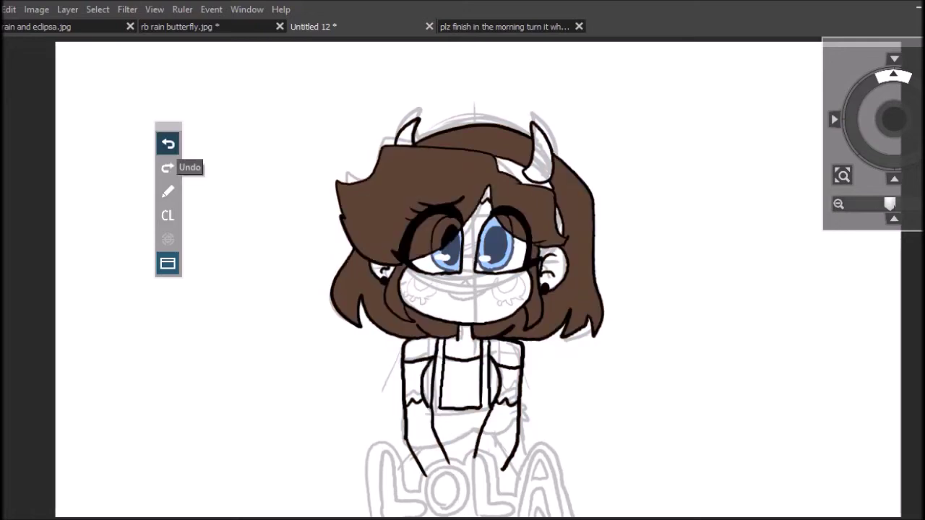
Fill the gap at the fringe parting with dark brown and recolour the more covered eye's lines, brow and lashes over the fringe.
key("Tab")
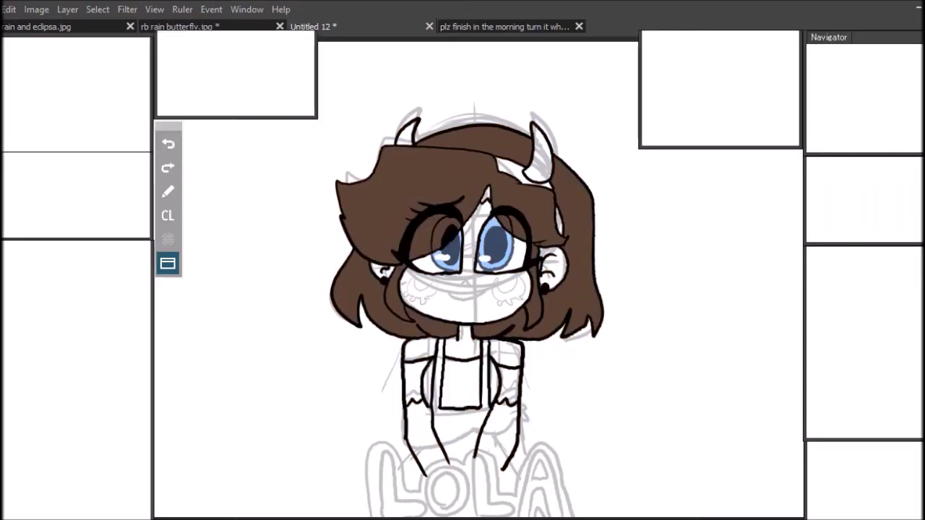
left_click(168, 263)
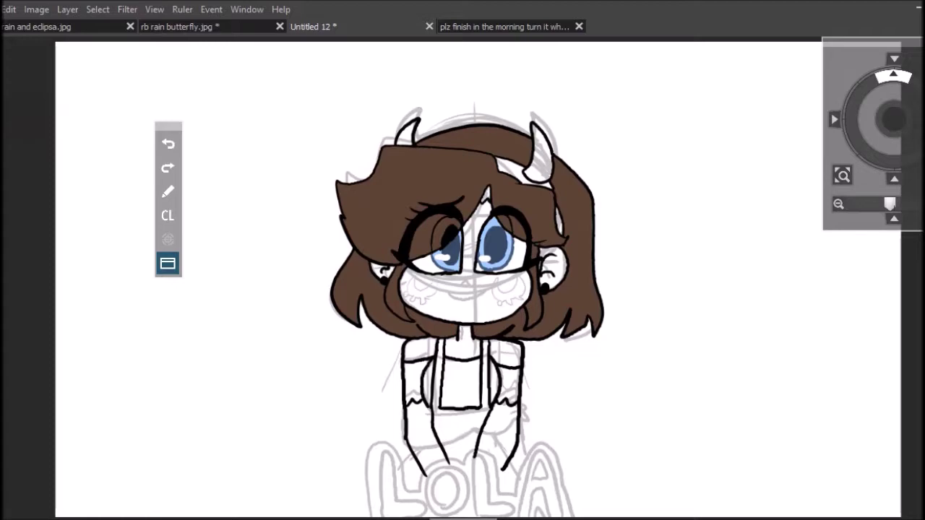
left_click_drag(890, 204, 910, 204)
scroll(462, 278, "up", 3)
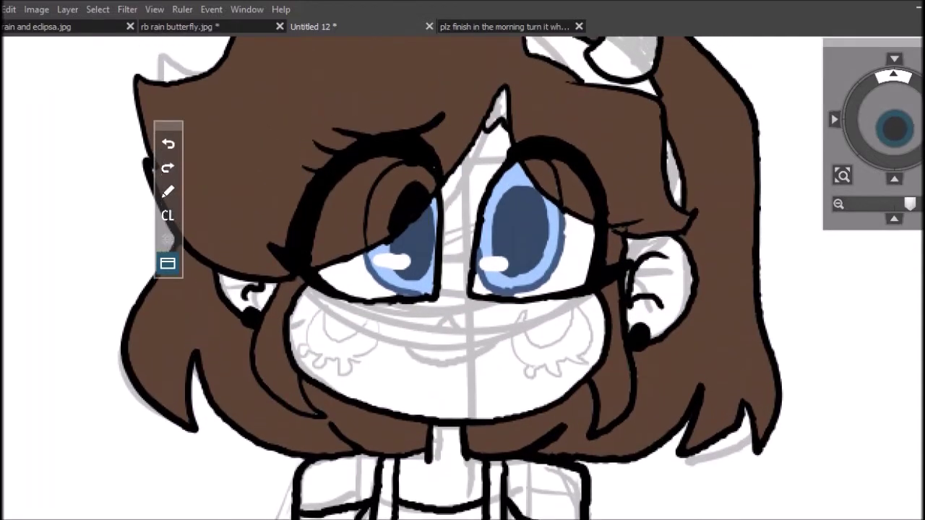
left_click(497, 138)
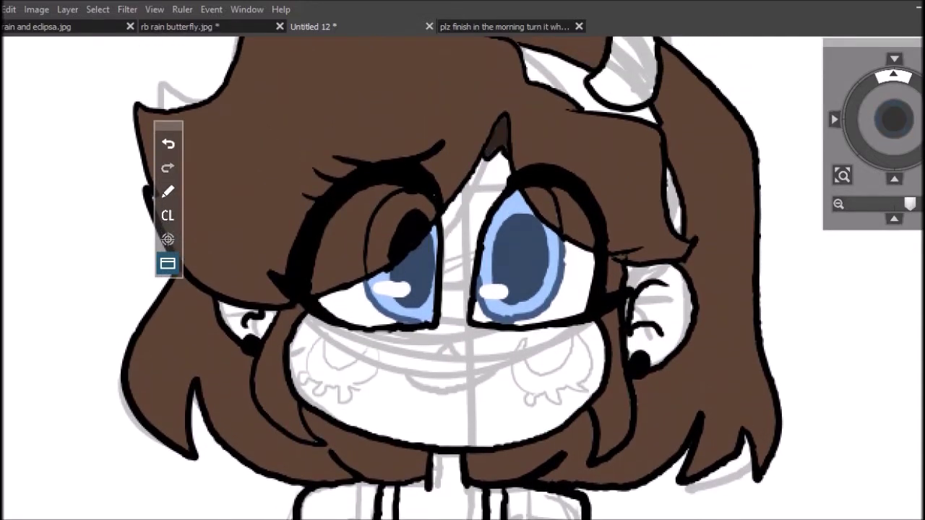
mouse_move(299, 301)
left_mouse_down()
mouse_move(271, 273)
mouse_move(288, 272)
mouse_move(309, 221)
mouse_move(349, 178)
mouse_move(409, 164)
mouse_move(428, 173)
mouse_move(440, 206)
mouse_move(322, 227)
mouse_move(303, 285)
mouse_move(298, 275)
mouse_move(342, 194)
mouse_move(315, 231)
mouse_move(311, 216)
mouse_move(375, 173)
mouse_move(413, 172)
mouse_move(430, 192)
mouse_move(381, 206)
mouse_move(365, 235)
mouse_move(365, 271)
mouse_move(384, 242)
mouse_move(395, 260)
mouse_move(395, 236)
mouse_move(414, 212)
mouse_move(427, 227)
mouse_move(405, 243)
mouse_move(414, 222)
left_mouse_up()
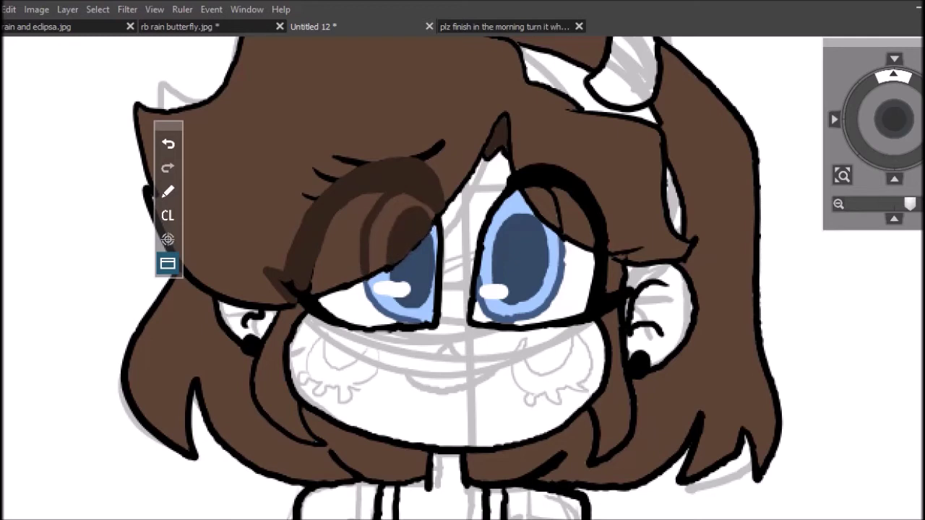
mouse_move(289, 293)
left_mouse_down()
mouse_move(305, 296)
mouse_move(284, 279)
mouse_move(304, 292)
left_mouse_up()
mouse_move(316, 199)
left_mouse_down()
mouse_move(347, 180)
mouse_move(313, 169)
mouse_move(337, 178)
mouse_move(358, 156)
mouse_move(337, 154)
mouse_move(443, 144)
left_mouse_up()
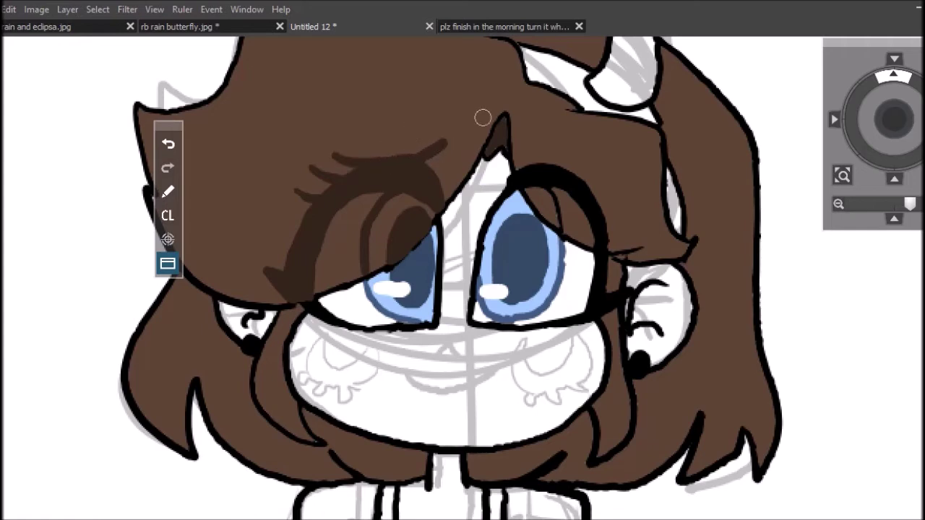
Recolour the other eye's lines over the fringe in dark brown and add a brow and lashes in the same colour.
mouse_move(519, 177)
left_mouse_down()
mouse_move(556, 168)
mouse_move(582, 182)
mouse_move(597, 200)
mouse_move(606, 248)
mouse_move(597, 220)
left_mouse_up()
mouse_move(558, 177)
left_mouse_down()
mouse_move(566, 236)
mouse_move(561, 202)
mouse_move(617, 200)
mouse_move(623, 221)
left_mouse_up()
left_click_drag(518, 147, 539, 162)
left_click_drag(578, 171, 612, 174)
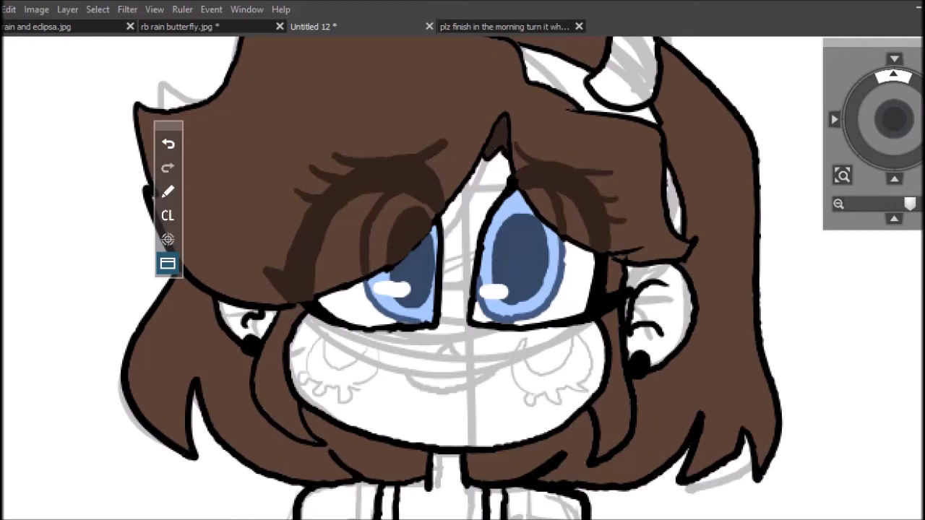
key("alt+Tab")
key("alt+Tab")
scroll(618, 319, "down", 1)
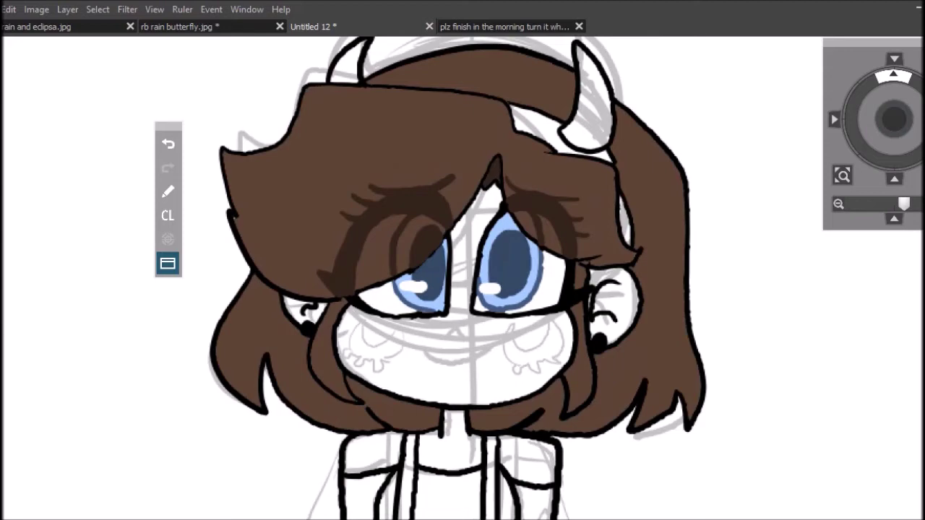
left_click(167, 263)
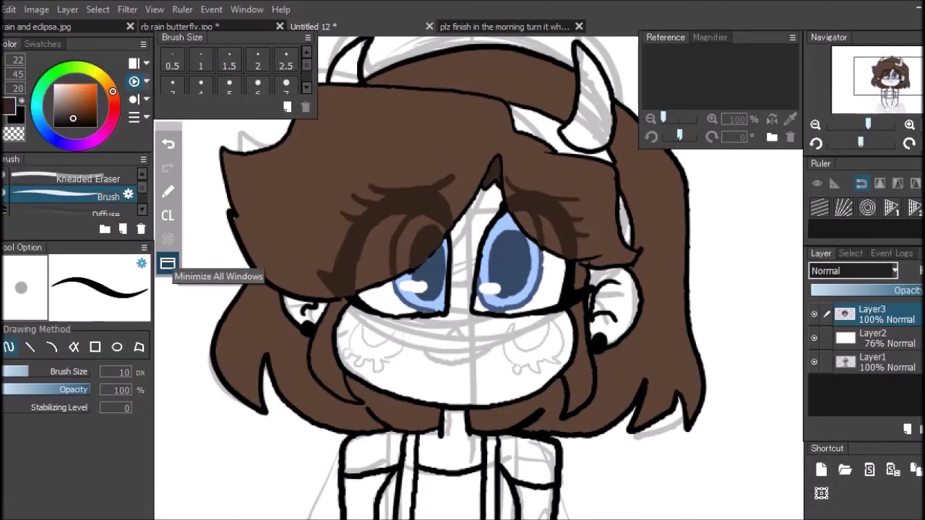
left_click(168, 263)
left_click(167, 263)
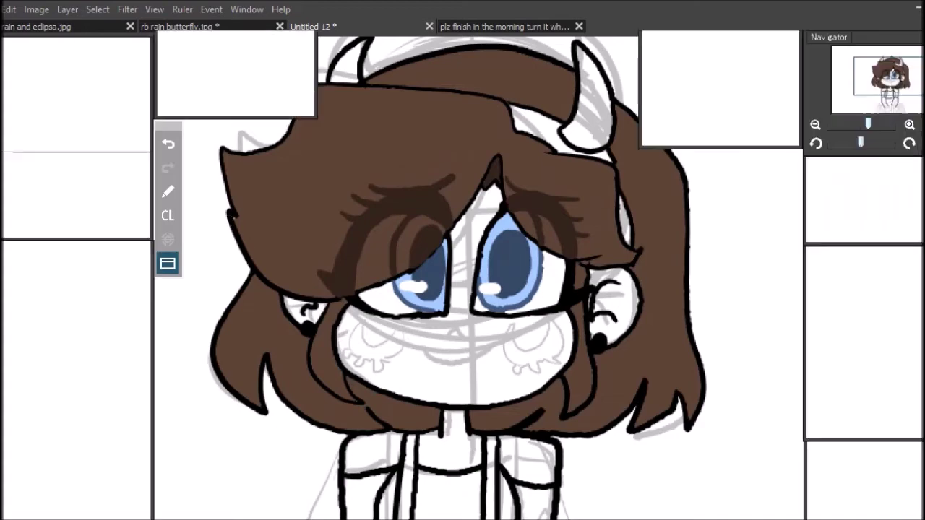
left_click(167, 263)
Retrace the fringe's entire outline in dark brown over the black line, undoing and redrawing the first stroke.
mouse_move(262, 275)
left_mouse_down()
mouse_move(236, 235)
mouse_move(224, 146)
mouse_move(236, 154)
mouse_move(289, 142)
left_mouse_up()
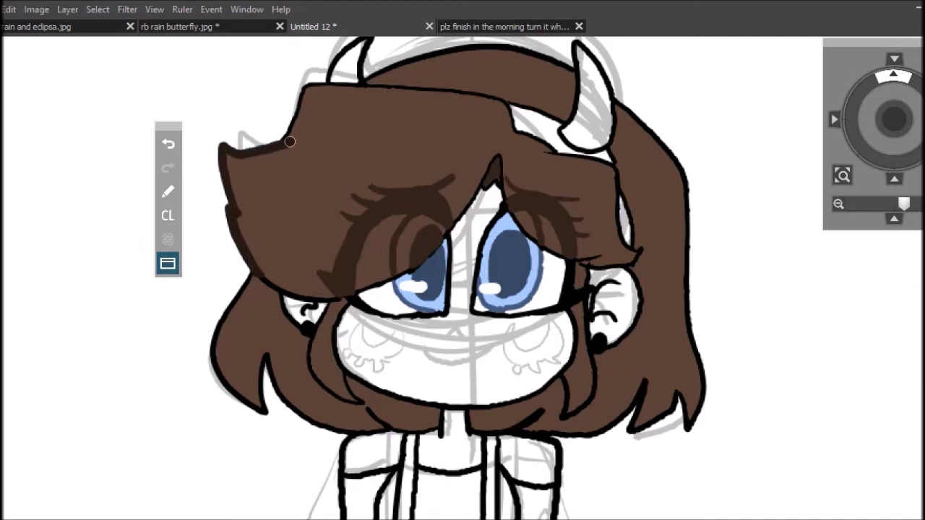
left_click(168, 144)
mouse_move(232, 228)
left_mouse_down()
mouse_move(224, 151)
mouse_move(273, 145)
mouse_move(295, 127)
mouse_move(307, 85)
left_mouse_up()
mouse_move(264, 278)
left_mouse_down()
mouse_move(385, 281)
mouse_move(418, 268)
mouse_move(500, 155)
mouse_move(543, 248)
mouse_move(579, 260)
mouse_move(588, 234)
mouse_move(595, 256)
mouse_move(577, 259)
mouse_move(598, 269)
mouse_move(637, 261)
mouse_move(641, 251)
mouse_move(618, 214)
mouse_move(617, 167)
mouse_move(545, 151)
left_mouse_up()
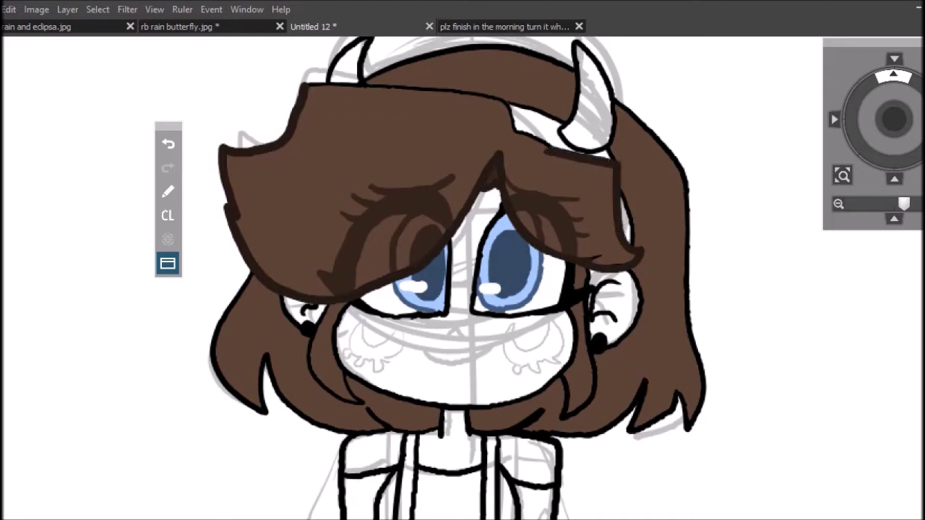
mouse_move(306, 84)
left_mouse_down()
mouse_move(500, 102)
mouse_move(524, 137)
mouse_move(554, 149)
left_mouse_up()
Retrace the lower locks, hair tips, outer hair edge and crown in dark brown over the black lines.
mouse_move(331, 304)
left_mouse_down()
mouse_move(317, 330)
mouse_move(320, 383)
mouse_move(366, 406)
left_mouse_up()
mouse_move(247, 269)
left_mouse_down()
mouse_move(221, 324)
mouse_move(214, 357)
mouse_move(245, 402)
mouse_move(268, 413)
mouse_move(272, 371)
mouse_move(276, 388)
mouse_move(262, 371)
mouse_move(285, 362)
mouse_move(273, 383)
mouse_move(315, 424)
mouse_move(390, 430)
mouse_move(365, 406)
left_mouse_up()
mouse_move(403, 435)
left_mouse_down()
mouse_move(487, 417)
mouse_move(441, 434)
mouse_move(509, 427)
mouse_move(476, 430)
mouse_move(500, 432)
mouse_move(536, 415)
mouse_move(516, 434)
mouse_move(593, 433)
mouse_move(646, 381)
mouse_move(629, 430)
mouse_move(665, 422)
mouse_move(670, 412)
mouse_move(516, 429)
mouse_move(686, 429)
left_mouse_up()
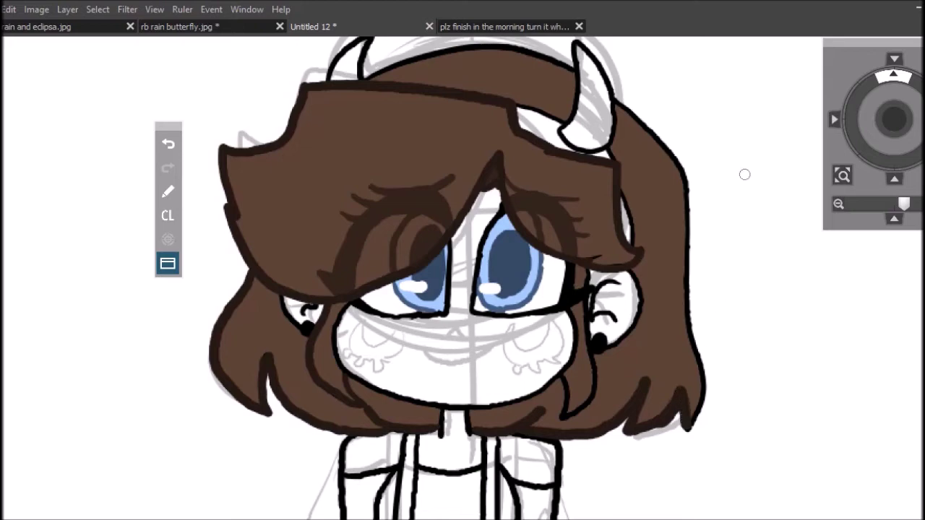
mouse_move(622, 112)
left_mouse_down()
mouse_move(671, 151)
mouse_move(685, 180)
mouse_move(688, 329)
mouse_move(703, 389)
mouse_move(692, 414)
left_mouse_up()
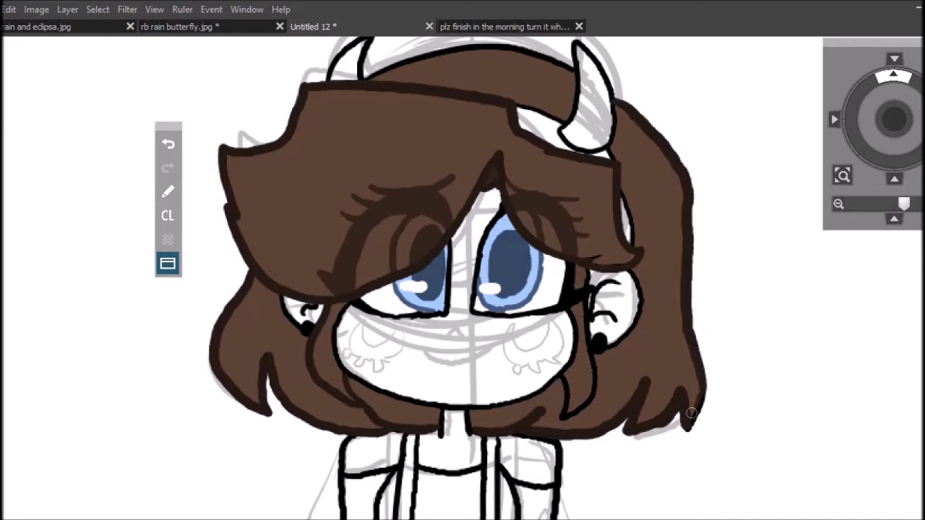
mouse_move(361, 79)
left_mouse_down()
mouse_move(499, 44)
mouse_move(569, 68)
left_mouse_up()
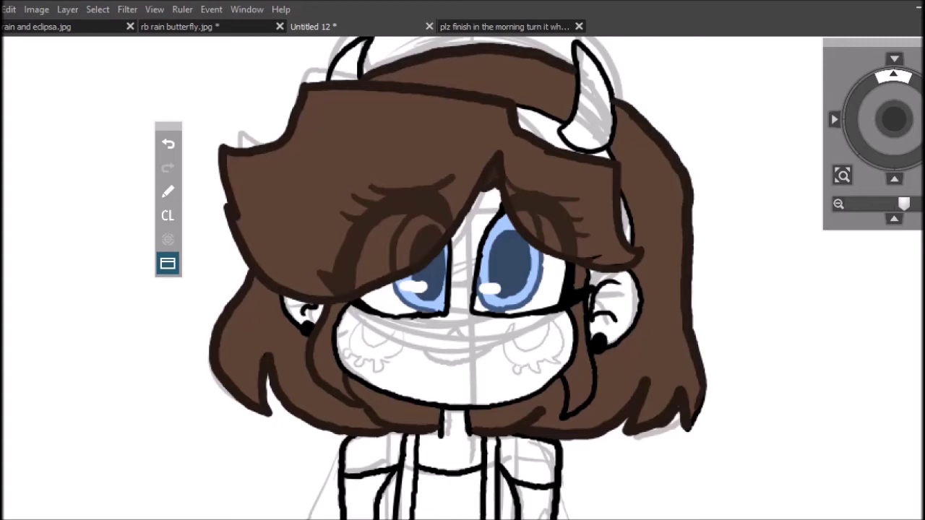
Sample the reference's pink headband colour, fill both horns and the headband with it, and touch up the headband's edge in black.
key("Tab")
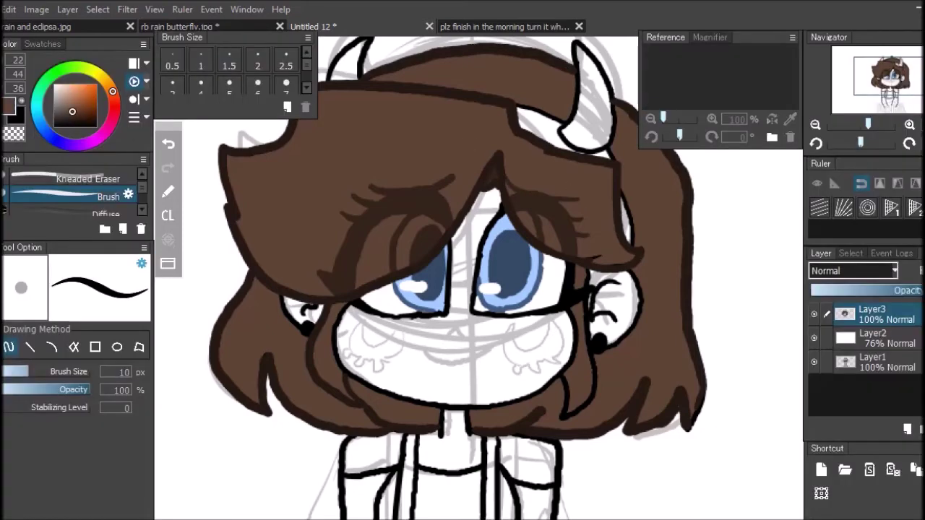
left_click(626, 249, "alt")
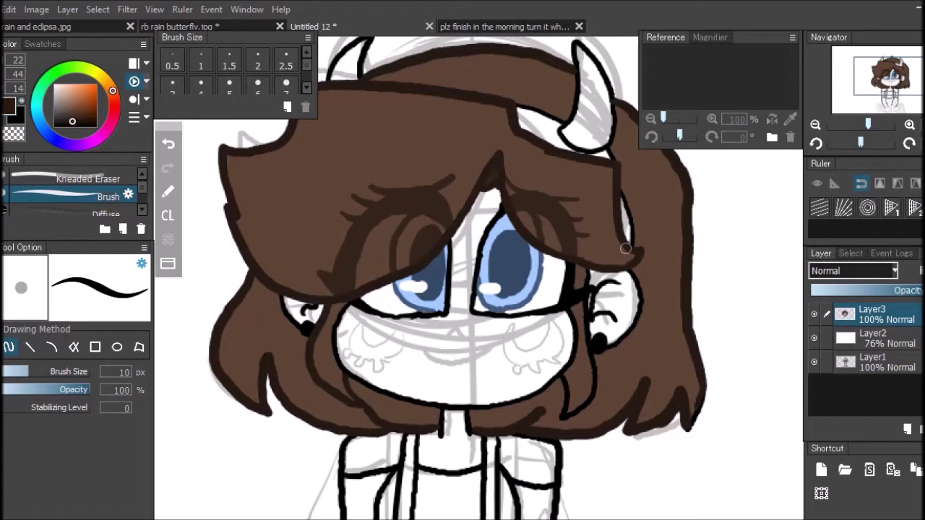
left_click(628, 239, "alt")
key("ctrl+minus")
key("ctrl+minus")
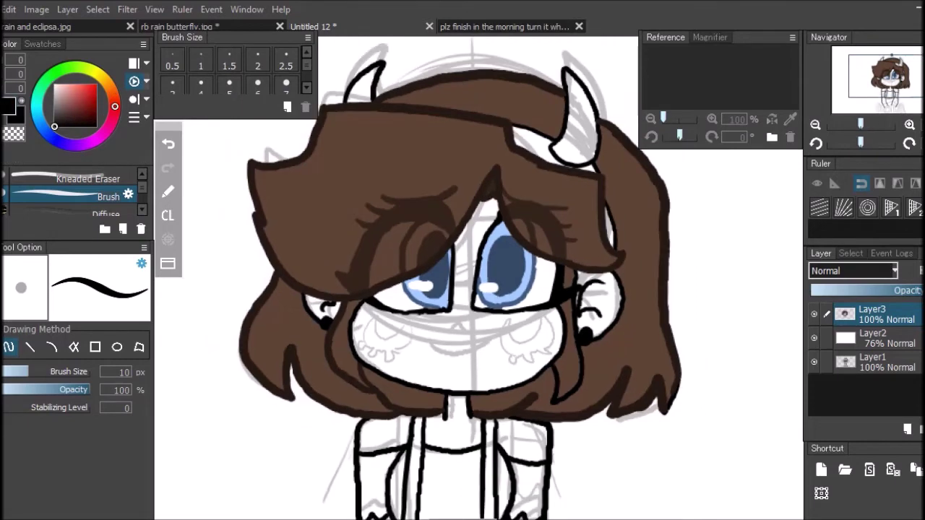
left_click(493, 27)
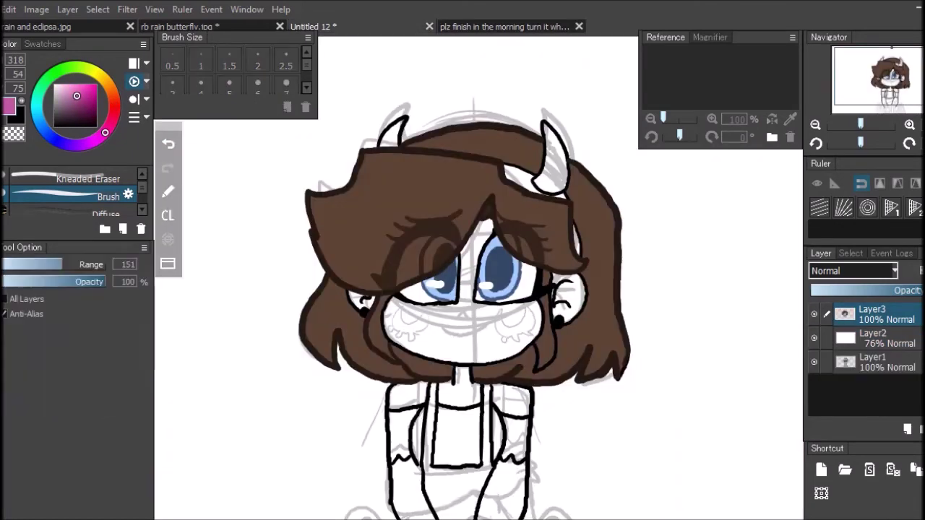
left_click(520, 180)
left_click(553, 163)
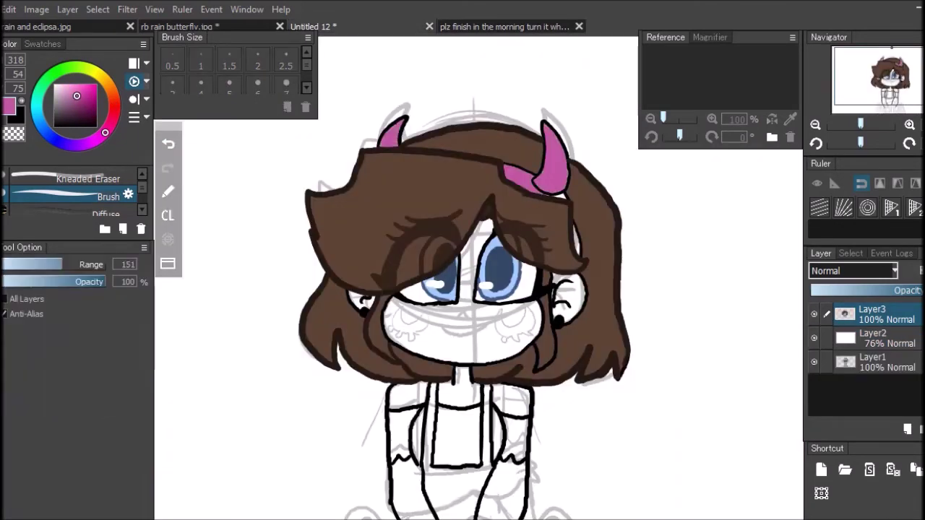
key("b")
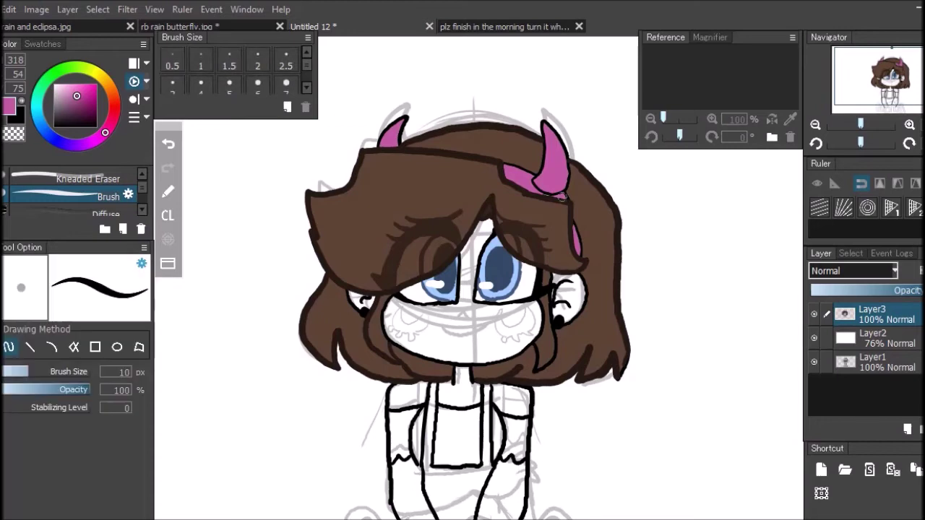
left_click(81, 127)
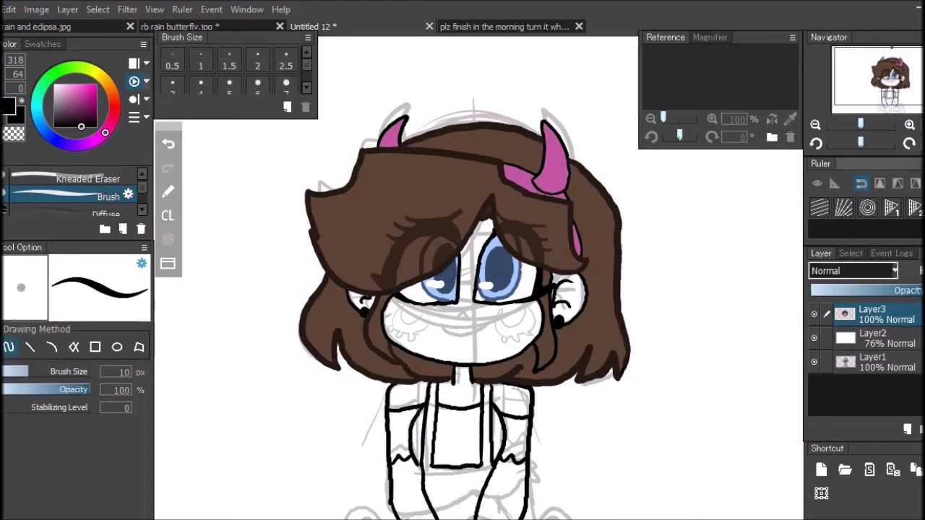
Sample the hair brown and thin the dark fringe outline by painting along its inner edge.
left_click(394, 155, "alt")
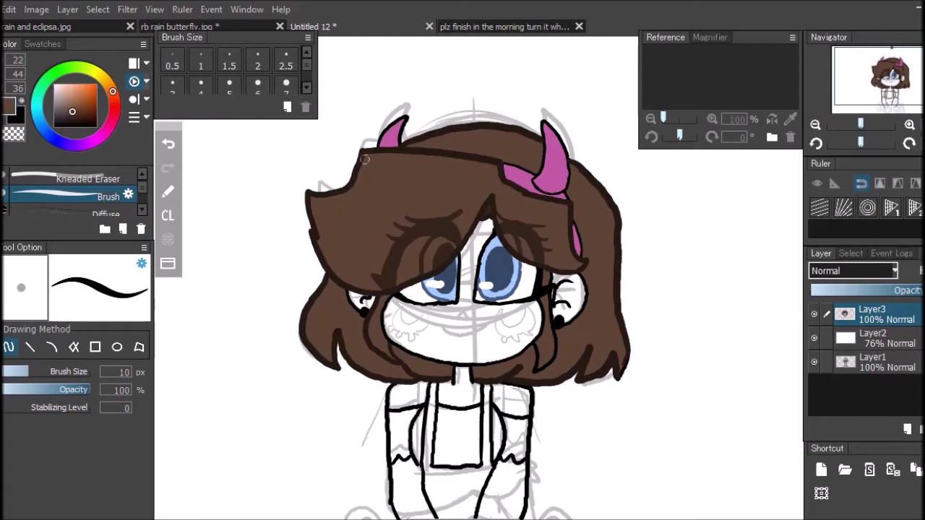
left_click_drag(419, 154, 454, 159)
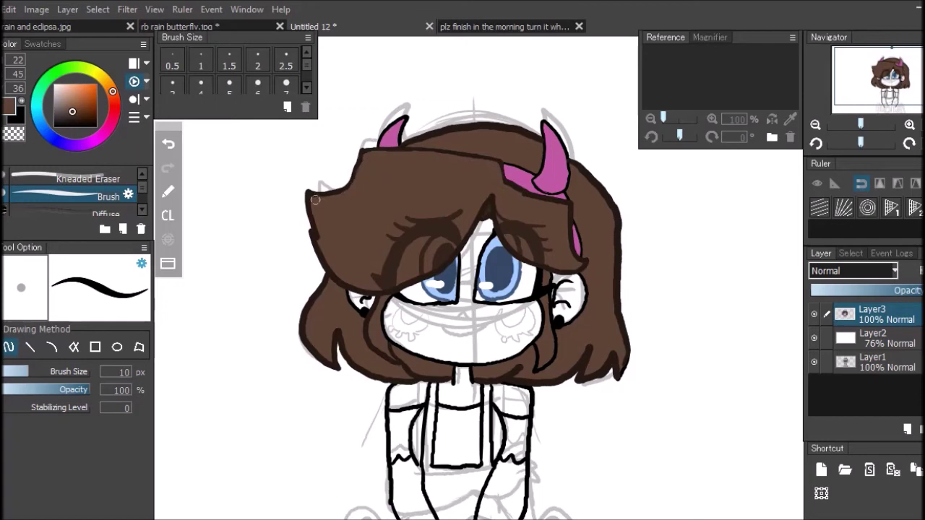
left_click(316, 233, "alt")
left_click(340, 154, "alt")
Touch up the larger horn's base where it meets the headband, using the horn's pink and black.
left_click(567, 200, "alt")
left_click(557, 173, "alt")
left_click(562, 174, "alt")
left_click(70, 127)
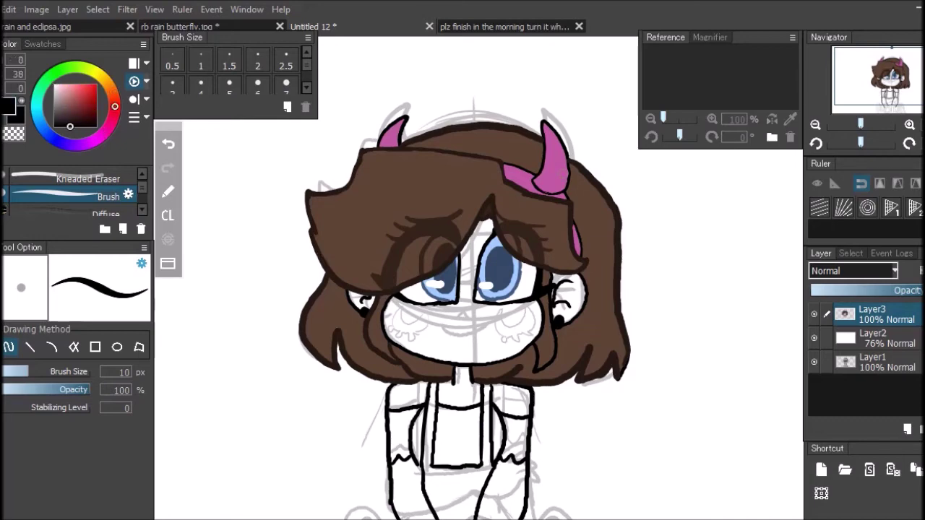
Clean up the hair tips beside the ear's lower edge, alternating sampled hair brown, white and dark brown.
left_click(605, 321, "alt")
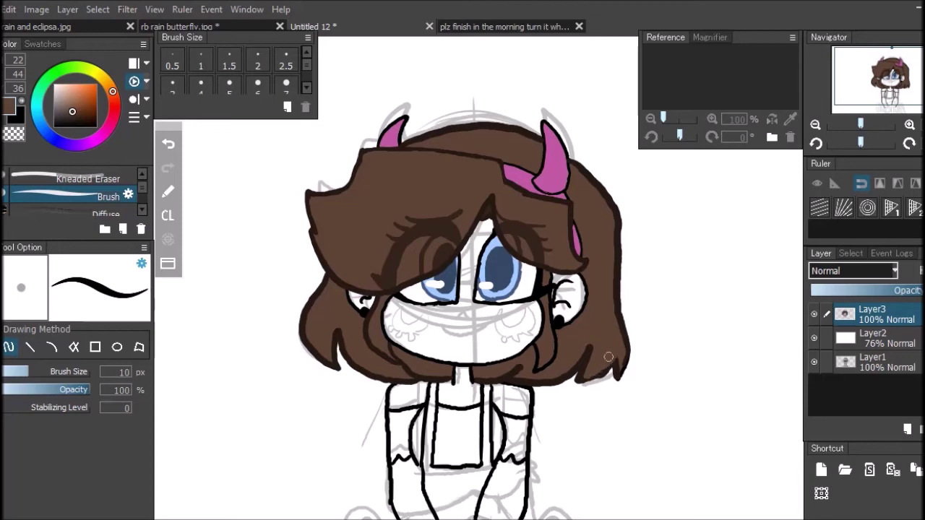
left_click(580, 376, "alt")
mouse_move(579, 385)
left_mouse_down()
mouse_move(618, 357)
mouse_move(594, 386)
mouse_move(607, 373)
mouse_move(578, 370)
mouse_move(560, 390)
mouse_move(594, 383)
left_mouse_up()
left_click(607, 383, "alt")
left_click(608, 373, "alt")
left_click(585, 373, "alt")
left_click(561, 391, "alt")
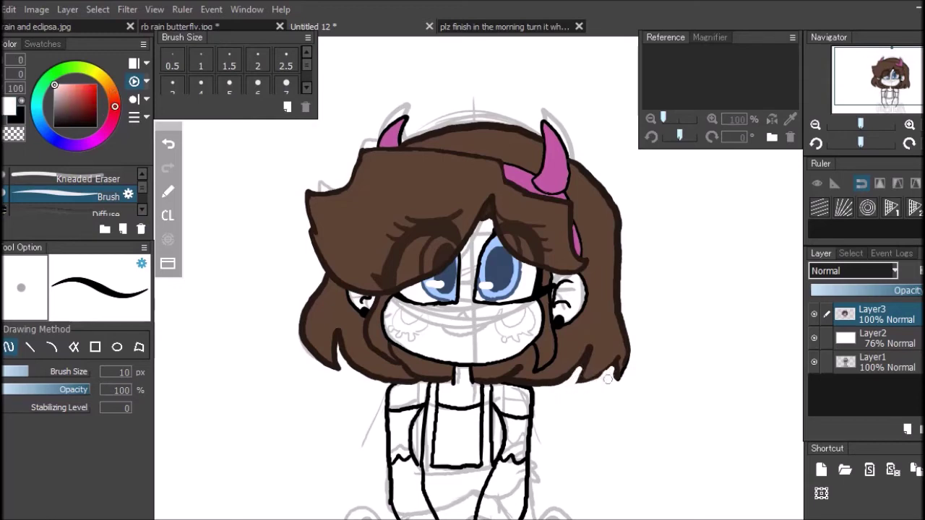
left_click(613, 376, "alt")
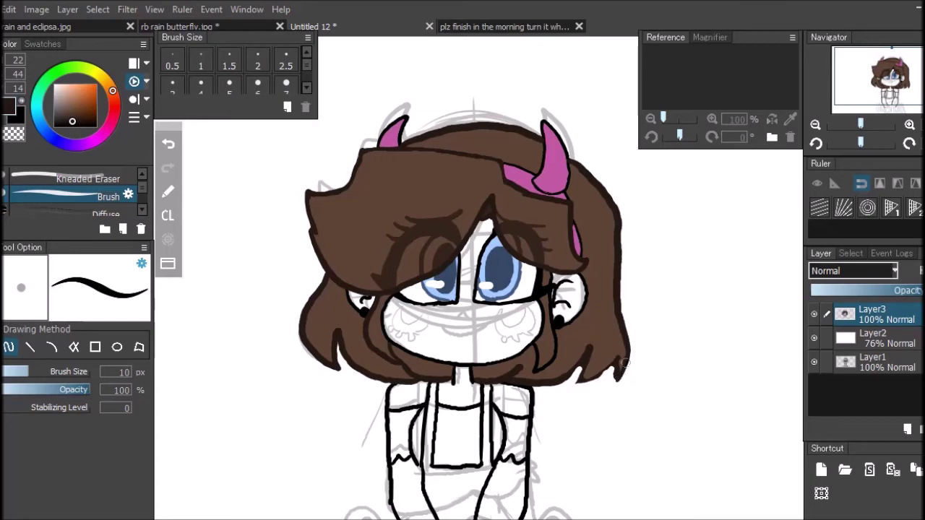
left_click_drag(581, 381, 587, 359)
right_click(671, 246)
right_click(523, 360)
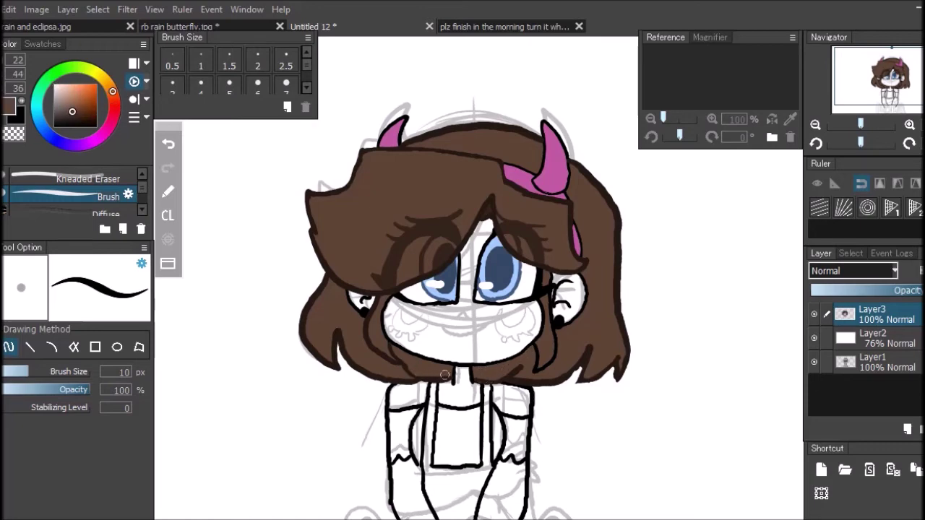
Retrace the lock between the face and the larger ear in dark brown over black, and tidy its tip with hair brown.
left_click(398, 349, "alt")
left_click(512, 377, "alt")
left_click(536, 369, "alt")
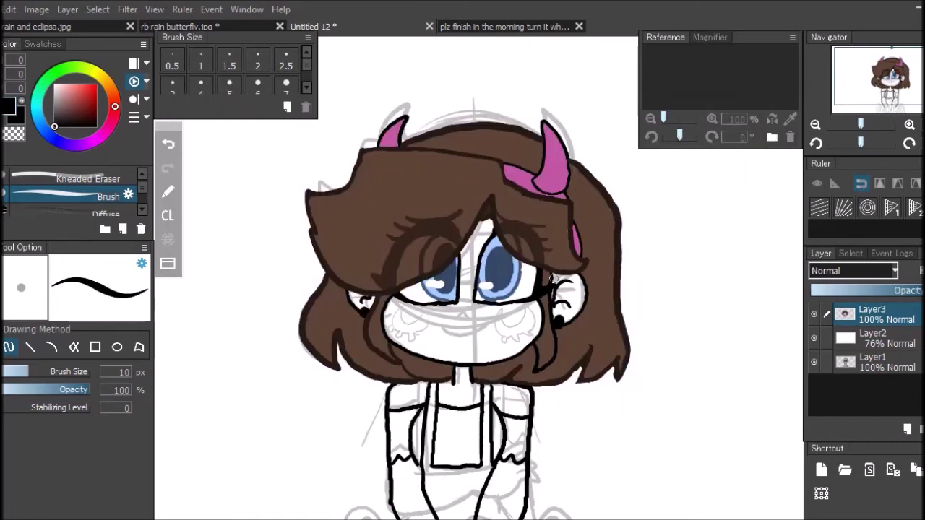
left_click(566, 257, "alt")
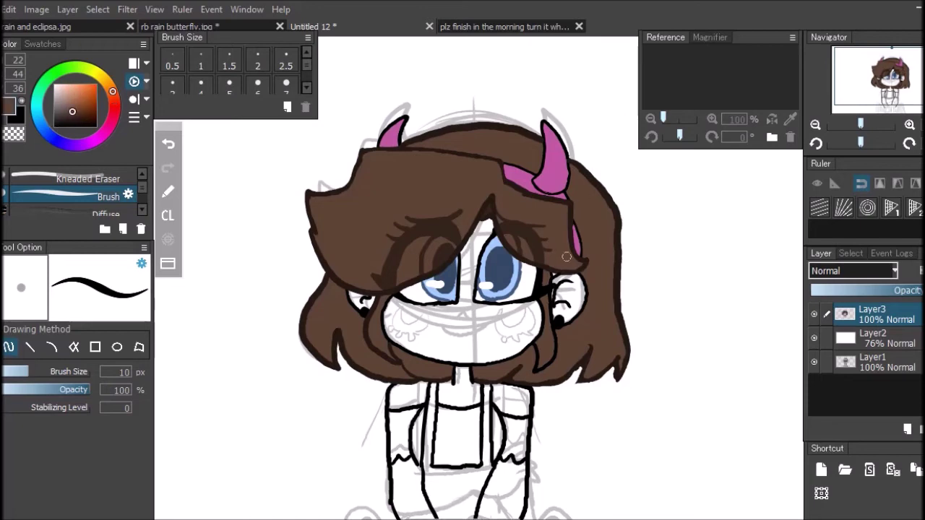
left_click_drag(552, 270, 556, 351)
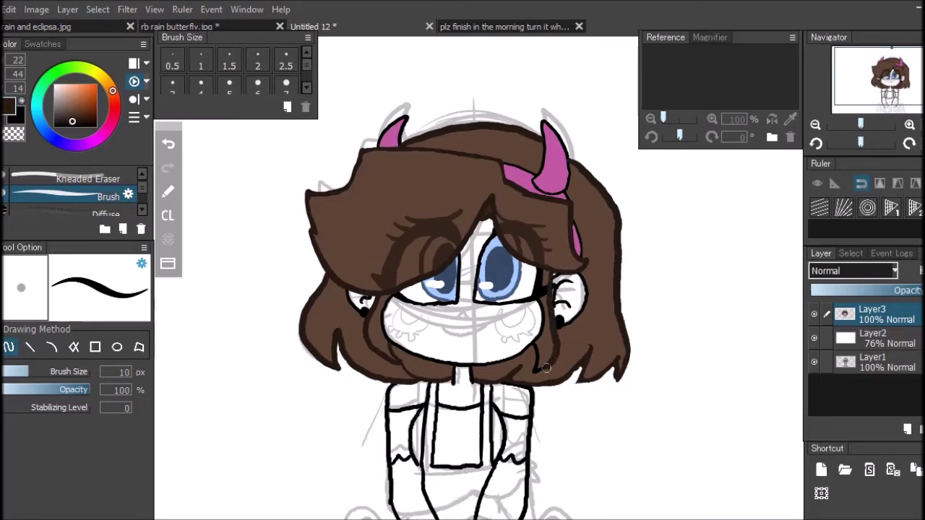
left_click(538, 347, "alt")
left_click(541, 365, "alt")
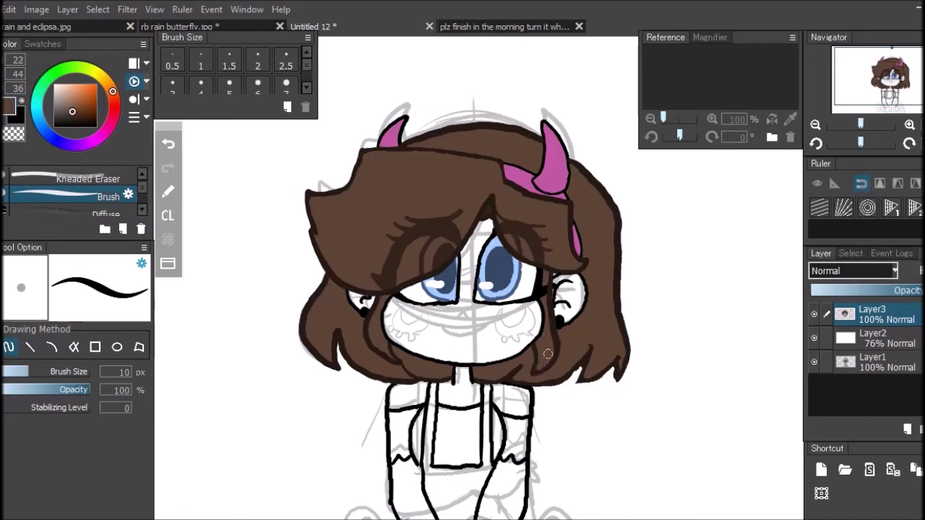
left_click(538, 368, "alt")
Restore the outer lash in black beside the lock, and fill the sleeve, bodice side and apron bib with white.
left_click(55, 85)
left_click(96, 127)
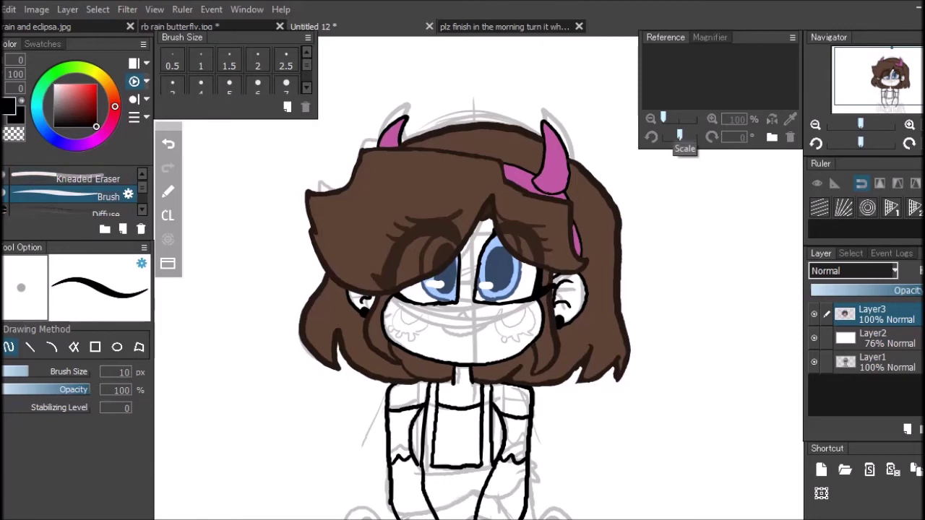
left_click(54, 84)
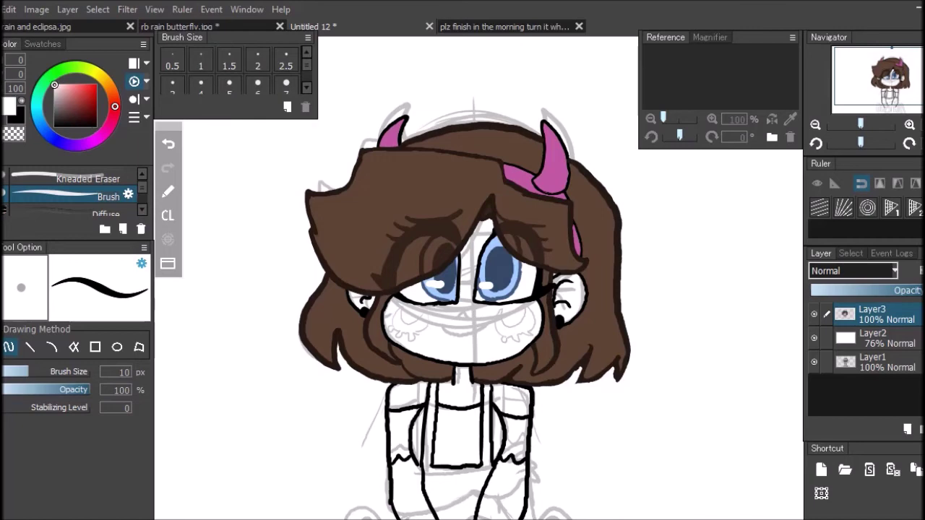
key("g")
left_click(402, 433)
left_click(420, 435)
left_click(457, 437)
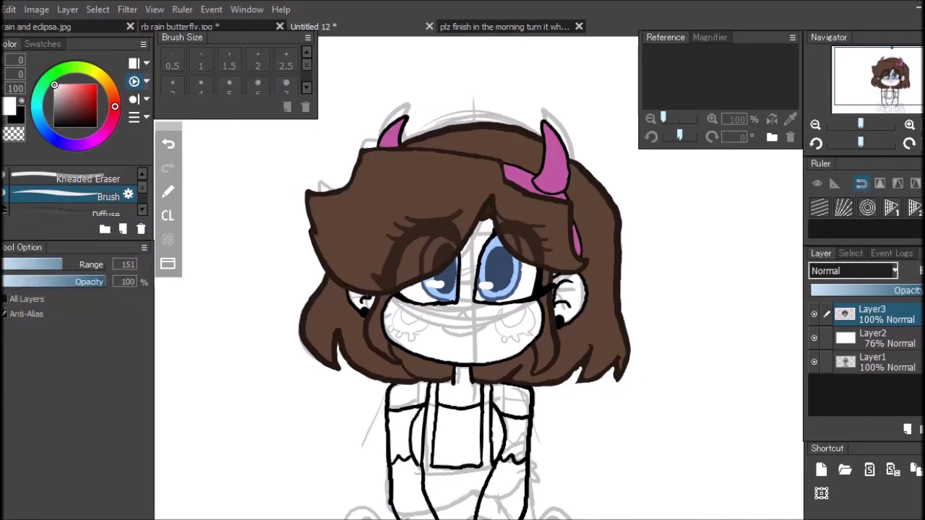
Ink the outer and inner outlines of the LOLA letters in black with the 10 px brush.
key("x")
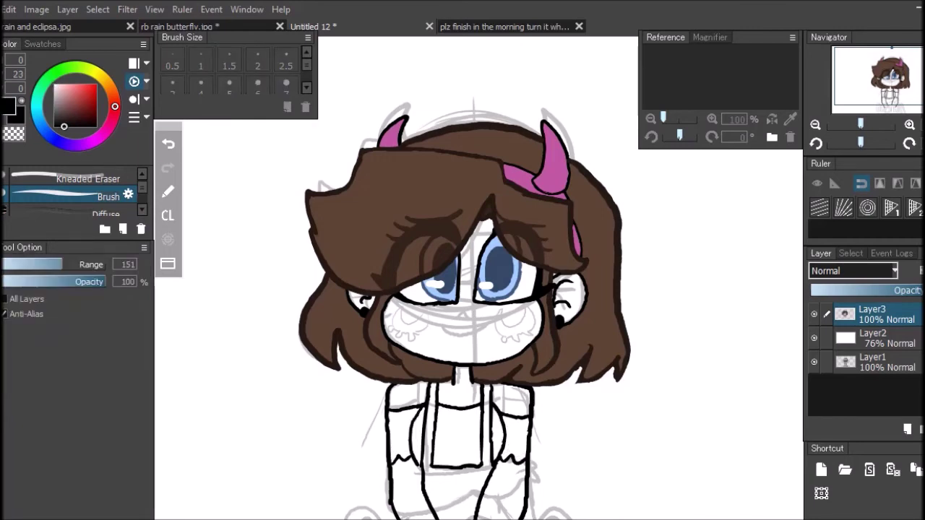
key("b")
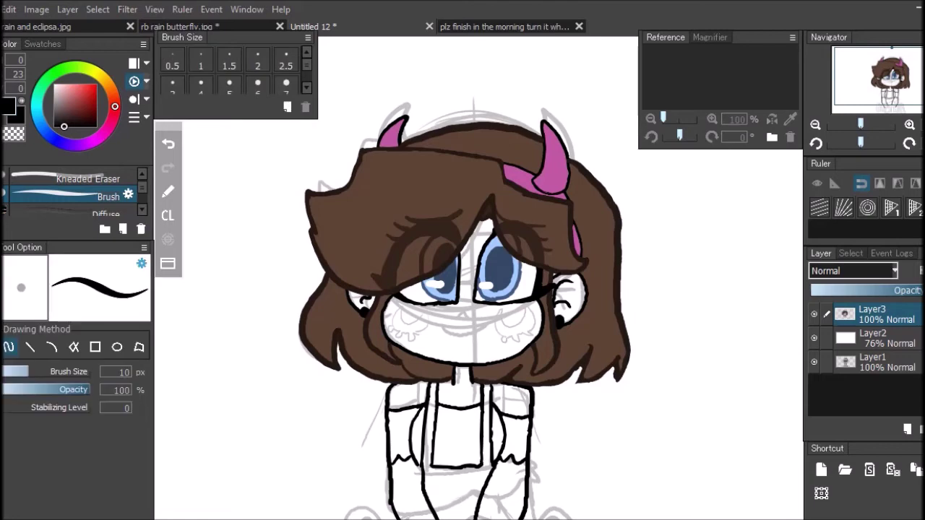
scroll(389, 240, "down", 5)
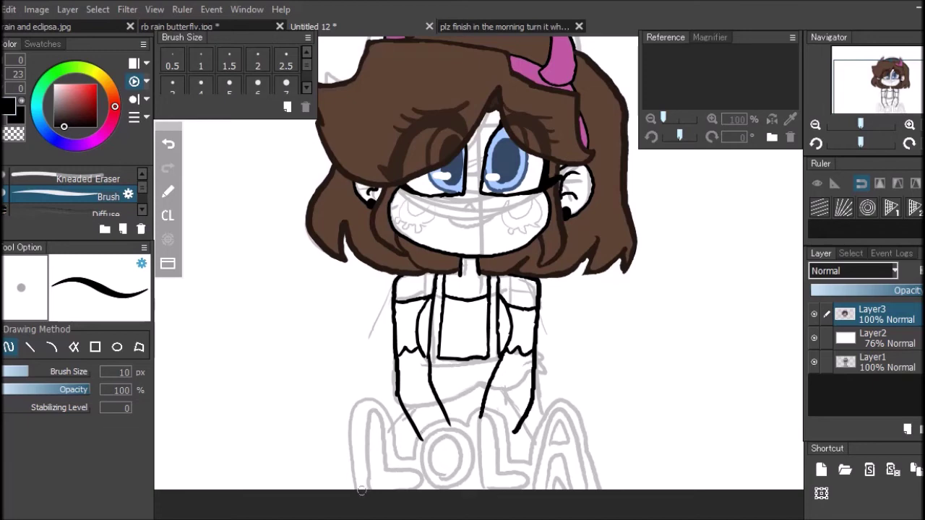
mouse_move(349, 489)
left_mouse_down()
mouse_move(350, 431)
mouse_move(381, 398)
mouse_move(390, 455)
mouse_move(424, 454)
mouse_move(451, 420)
mouse_move(481, 450)
mouse_move(480, 461)
mouse_move(452, 443)
mouse_move(448, 472)
mouse_move(431, 441)
mouse_move(470, 440)
mouse_move(464, 487)
mouse_move(438, 485)
left_mouse_up()
mouse_move(358, 484)
left_mouse_down()
mouse_move(371, 408)
mouse_move(383, 470)
mouse_move(411, 479)
left_mouse_up()
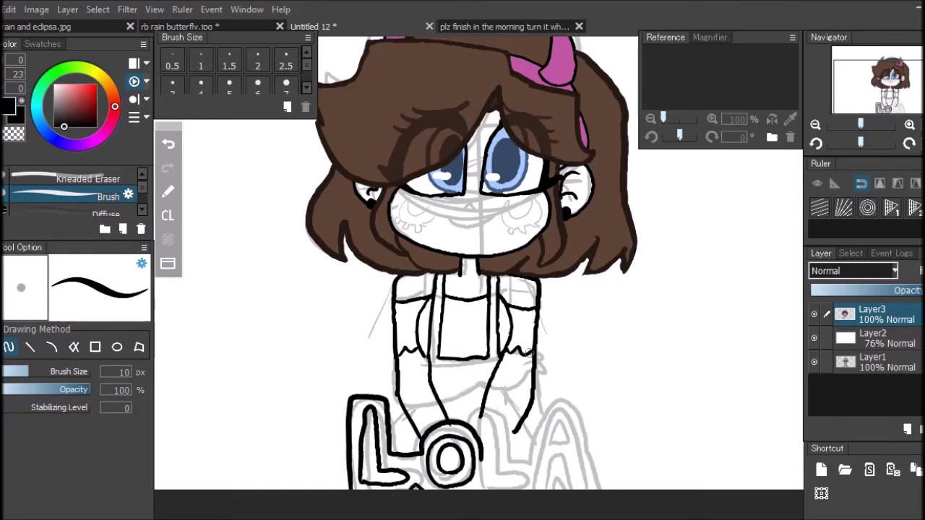
mouse_move(483, 464)
left_mouse_down()
mouse_move(510, 405)
mouse_move(513, 457)
mouse_move(526, 462)
mouse_move(491, 446)
mouse_move(499, 425)
mouse_move(507, 474)
mouse_move(533, 474)
mouse_move(528, 459)
mouse_move(559, 402)
mouse_move(580, 424)
mouse_move(605, 490)
left_mouse_up()
mouse_move(540, 483)
left_mouse_down()
mouse_move(563, 416)
mouse_move(585, 476)
mouse_move(561, 462)
mouse_move(542, 483)
left_mouse_up()
mouse_move(557, 451)
left_mouse_down()
mouse_move(570, 449)
mouse_move(558, 450)
mouse_move(570, 490)
left_mouse_up()
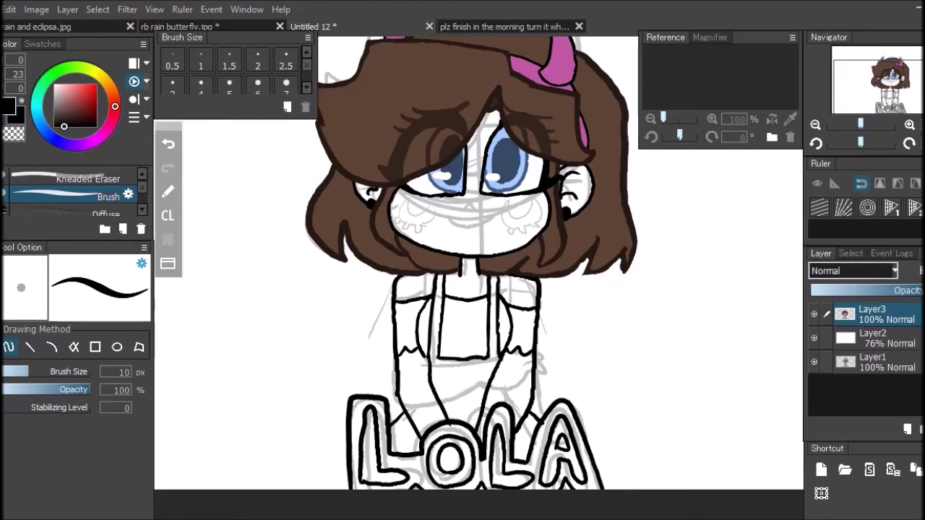
Clean up the forearm line and ink the skirt's sides and ruffled hem around the lettering, undoing and redrawing the first hem corner.
key("e")
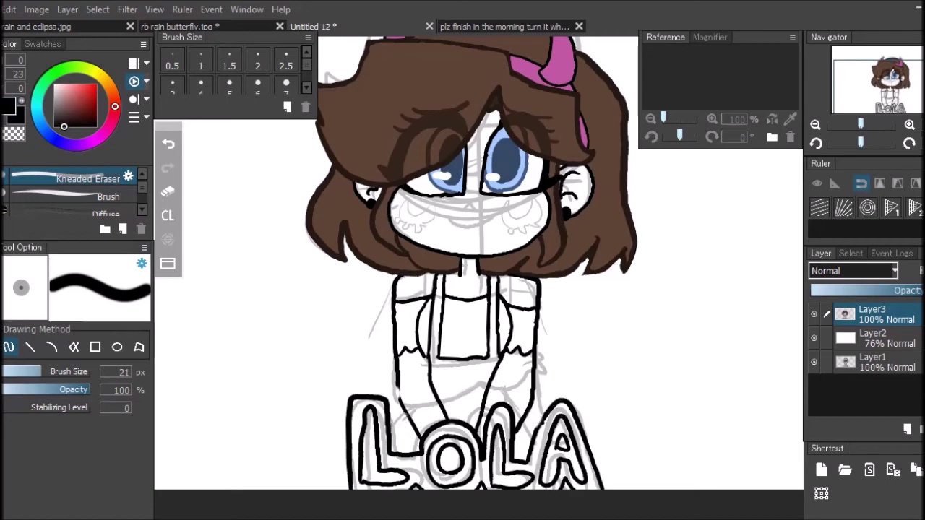
key("b")
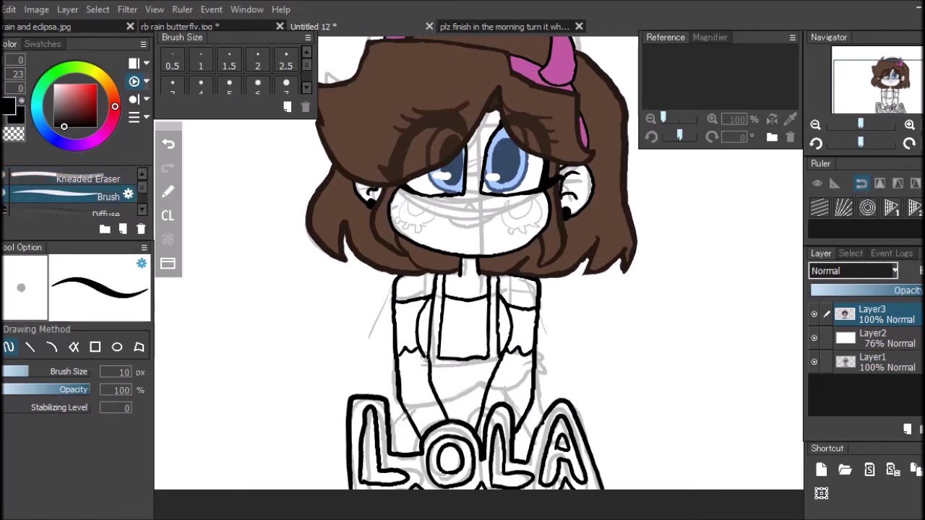
left_click_drag(396, 368, 369, 395)
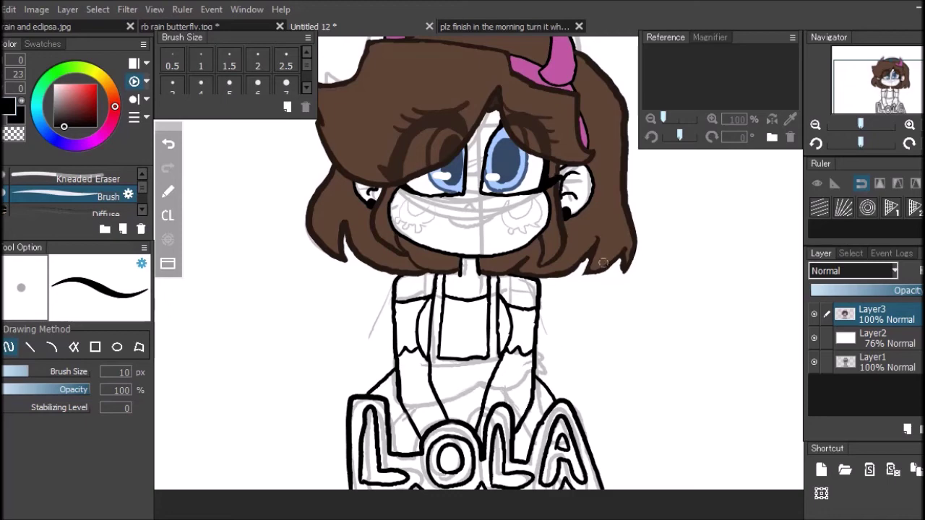
mouse_move(352, 418)
left_mouse_down()
mouse_move(305, 466)
mouse_move(331, 485)
left_mouse_up()
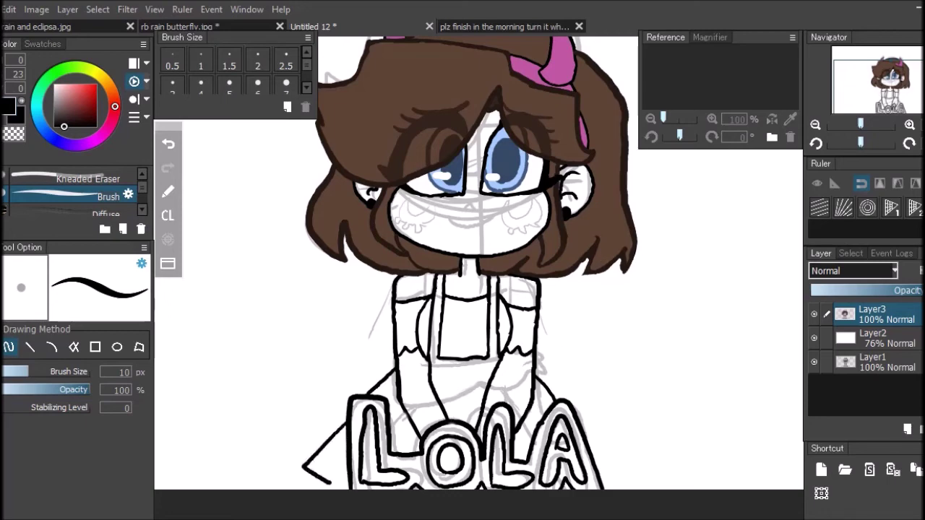
left_click(168, 144)
mouse_move(349, 406)
left_mouse_down()
mouse_move(299, 450)
mouse_move(335, 491)
left_mouse_up()
mouse_move(301, 451)
left_mouse_down()
mouse_move(285, 458)
mouse_move(303, 488)
left_mouse_up()
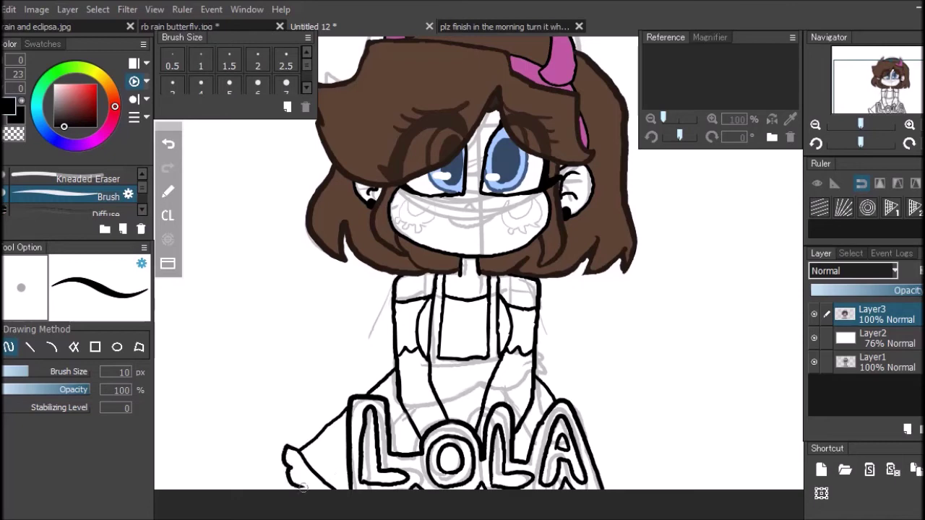
mouse_move(577, 420)
left_mouse_down()
mouse_move(615, 462)
mouse_move(603, 502)
mouse_move(620, 473)
mouse_move(638, 488)
left_mouse_up()
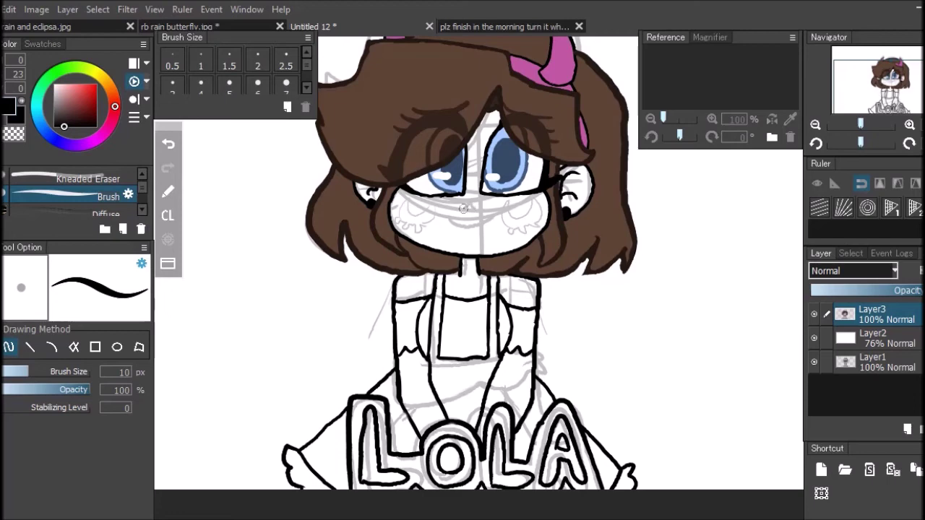
Ink the small nose and the smile in black, and undo a trial black dot under the eye.
left_click_drag(470, 204, 489, 212)
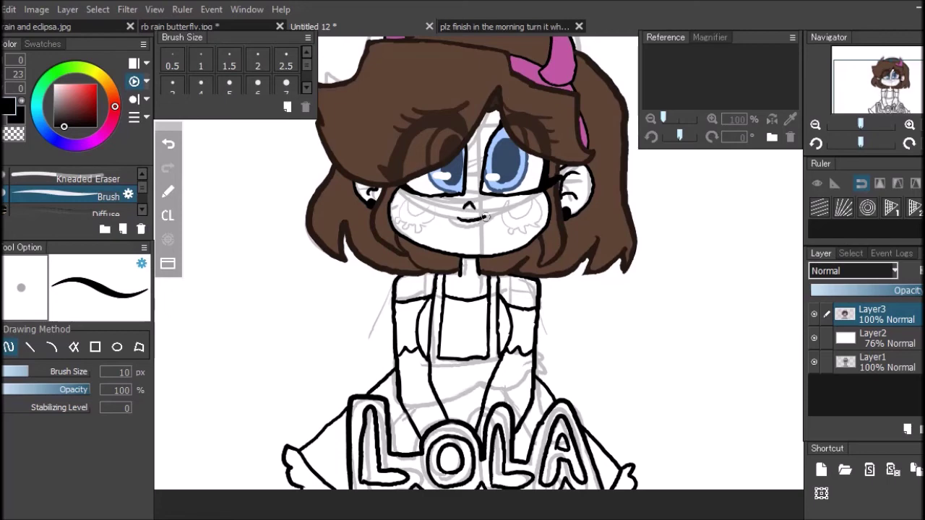
left_click(402, 196)
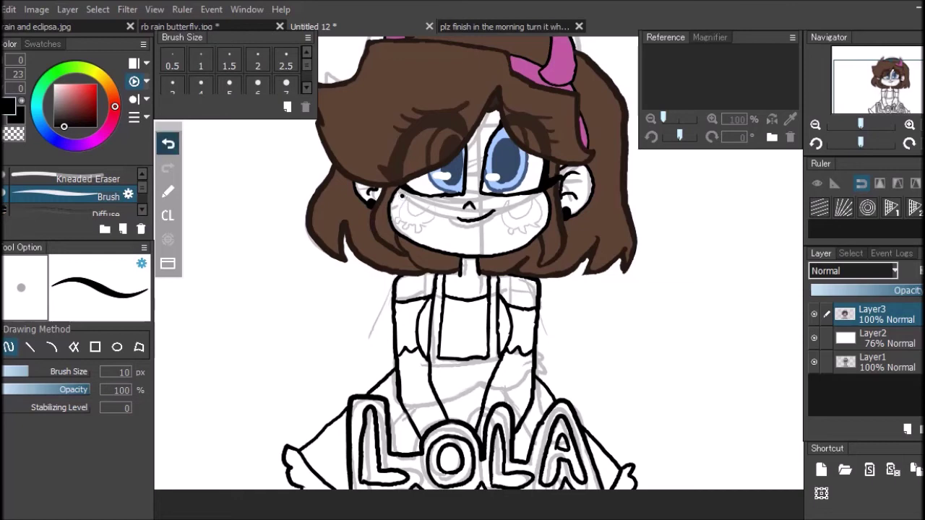
key("ctrl+z")
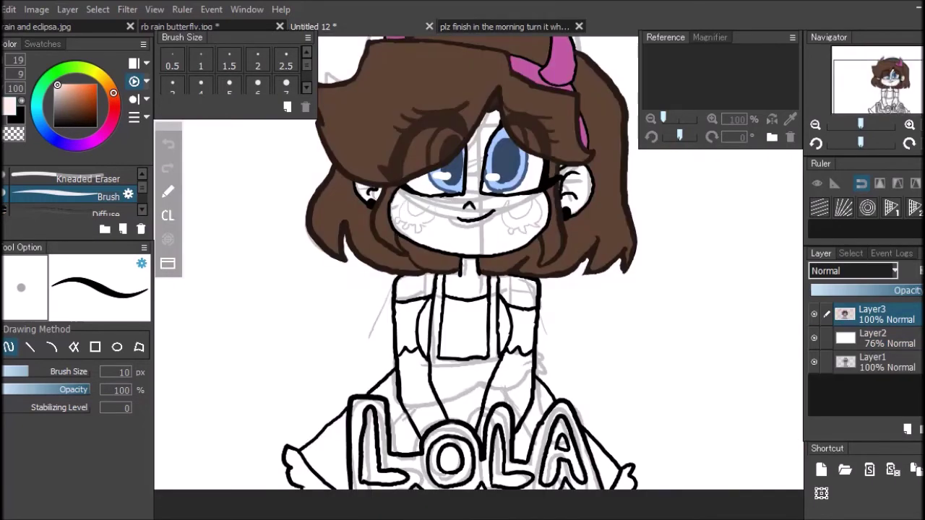
Fill the ears, face, neck, shoulders and forearms with the pale skin tone of hue 19, saturation 9, value 100.
key("g")
left_click(368, 189)
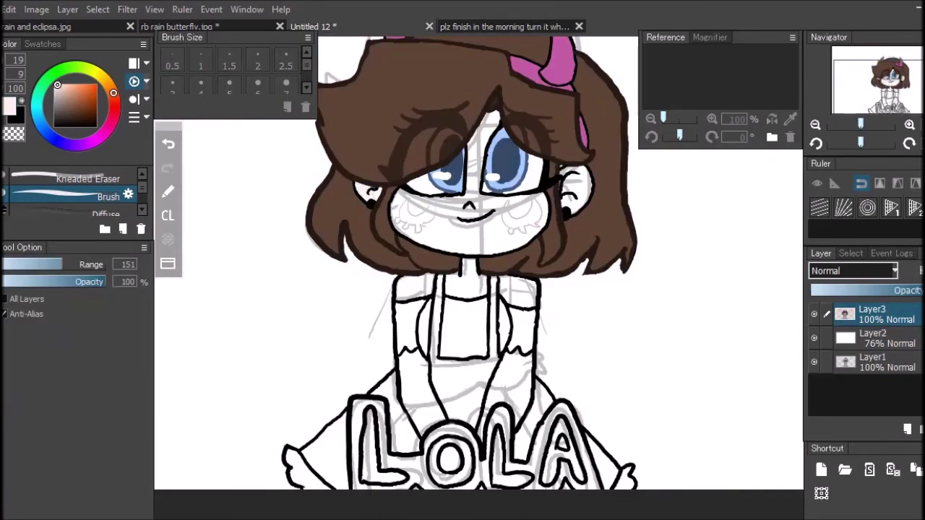
left_click(434, 221)
left_click(576, 189)
left_click(466, 273)
left_click(412, 289)
left_click(521, 291)
left_click(506, 387)
left_click(418, 387)
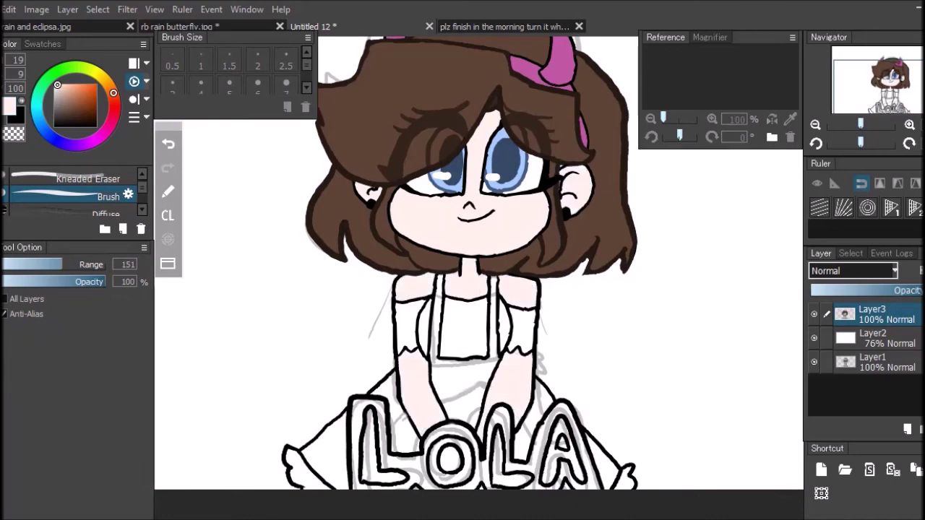
Touch up both ears with the pale skin tone and redraw their inner lines in black.
left_click(72, 111)
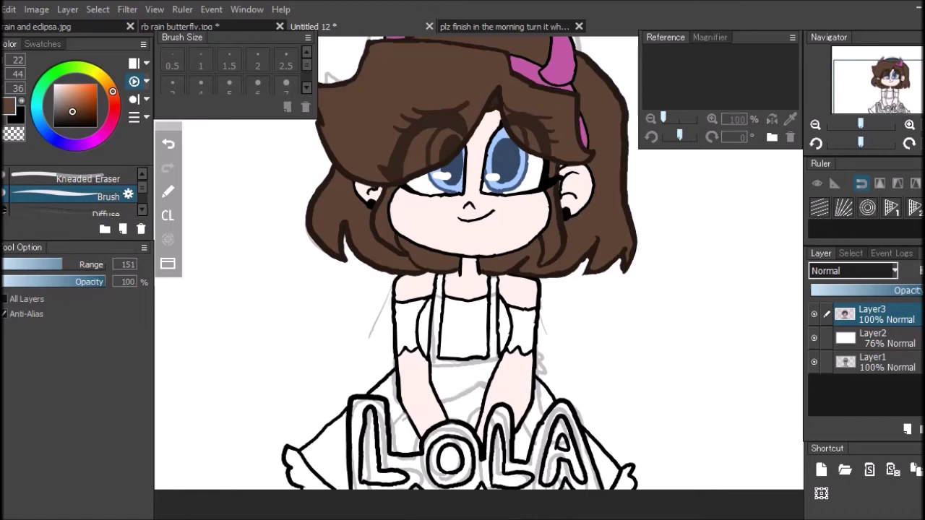
key("b")
key("g")
key("b")
right_click(571, 187)
left_click_drag(567, 181, 561, 190)
key("x")
left_click_drag(557, 181, 556, 179)
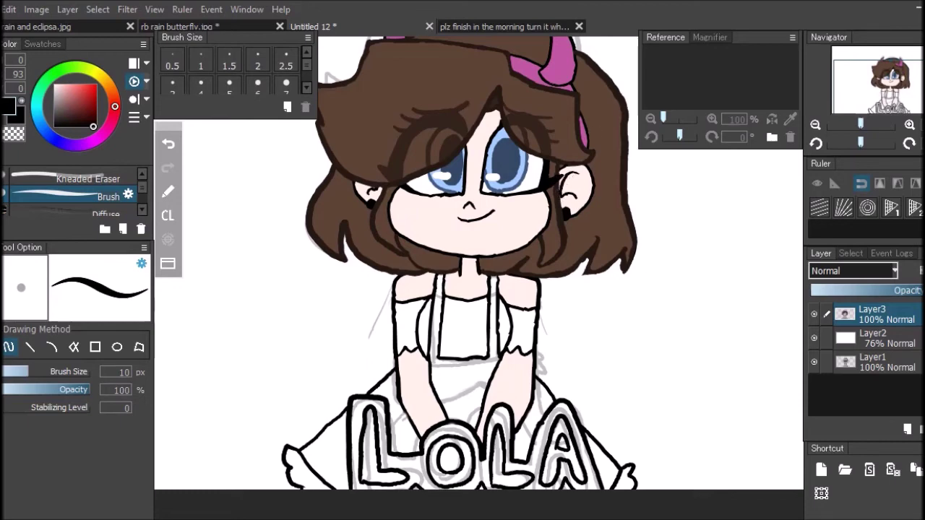
key("x")
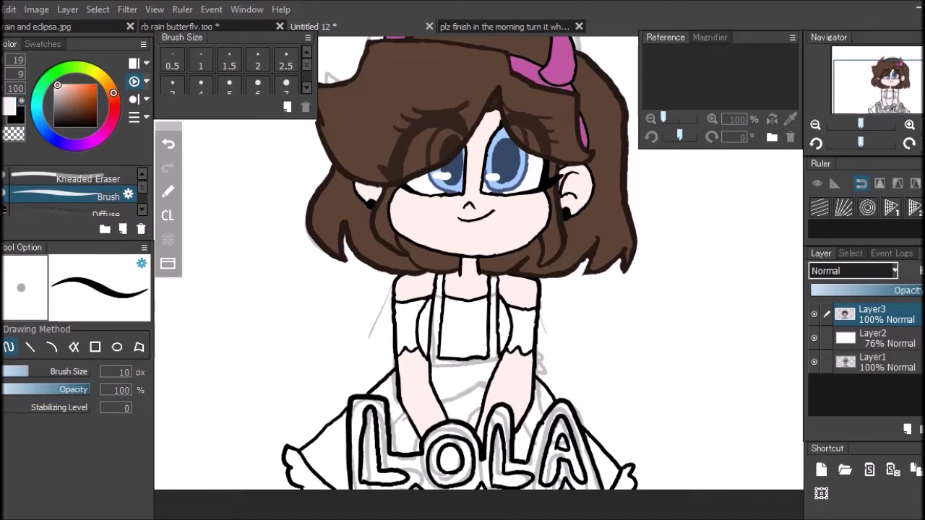
key("x")
left_click_drag(366, 195, 378, 190)
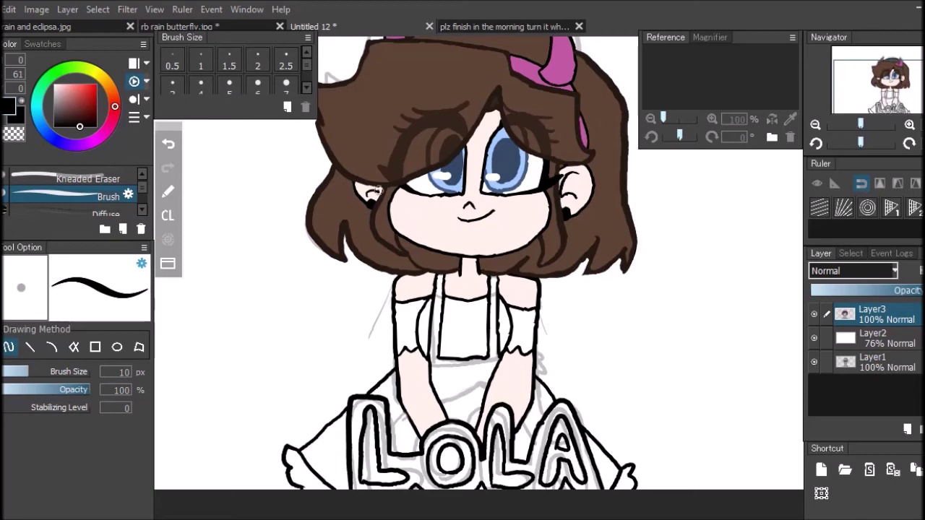
Add a small beauty mark beneath the half-hidden eye in the dark brown sampled from the hair outline.
left_click(402, 42, "alt")
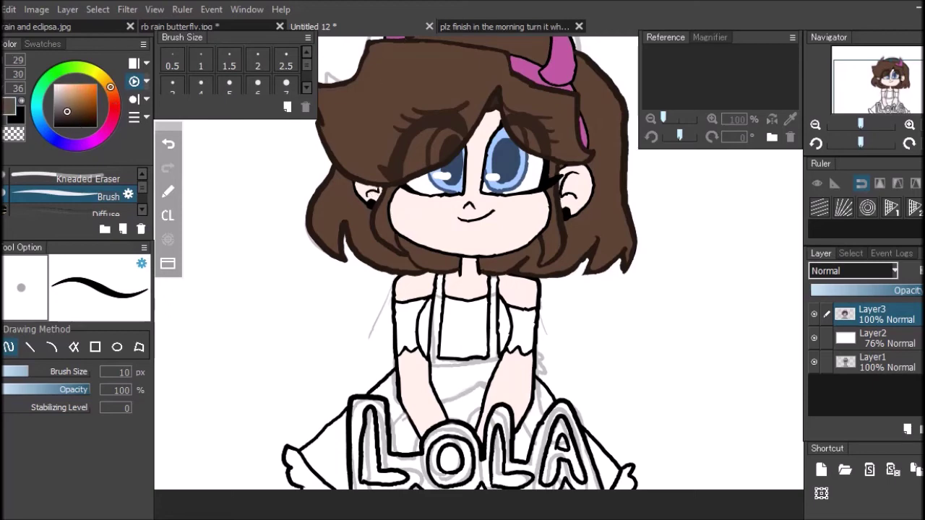
left_click(402, 195)
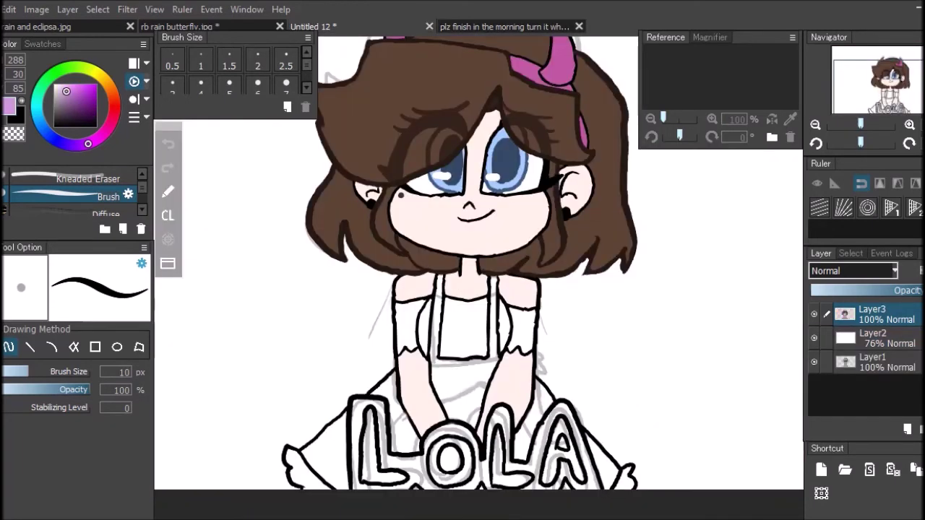
mouse_move(515, 220)
left_mouse_down()
mouse_move(511, 229)
mouse_move(505, 214)
mouse_move(534, 209)
mouse_move(519, 230)
mouse_move(507, 224)
mouse_move(520, 223)
left_mouse_up()
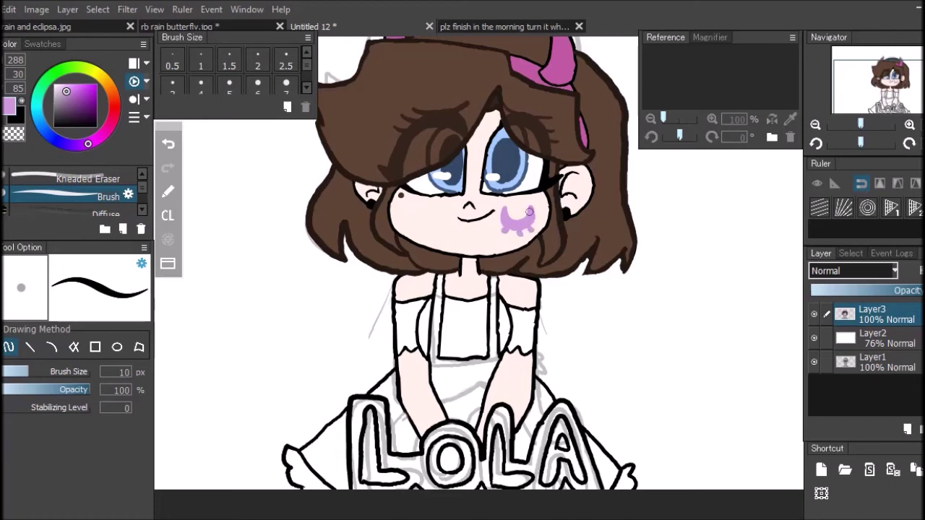
mouse_move(412, 212)
left_mouse_down()
mouse_move(406, 204)
mouse_move(435, 214)
mouse_move(406, 220)
mouse_move(408, 207)
mouse_move(424, 223)
left_mouse_up()
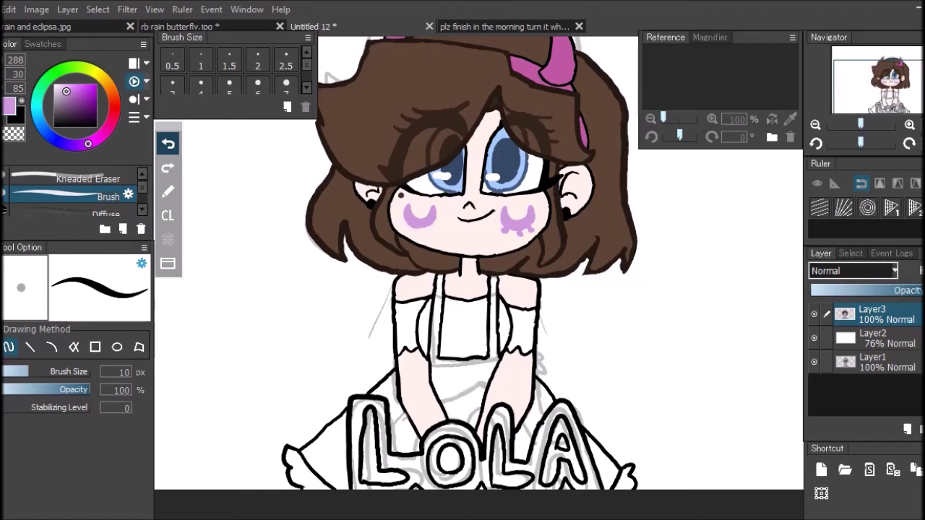
left_click(168, 143)
left_click(167, 143)
left_click(167, 143)
left_click(168, 143)
Paint a purple crescent with three small knobs along its lower edge on each cheek, using hue 288, saturation 30, value 85.
key("ctrl+plus")
key("ctrl+plus")
key("ctrl+plus")
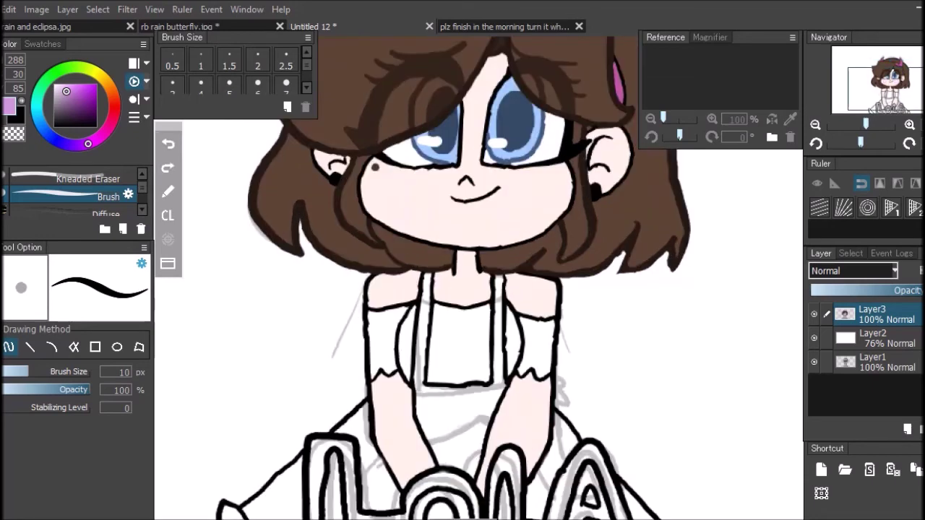
left_click_drag(460, 131, 488, 284)
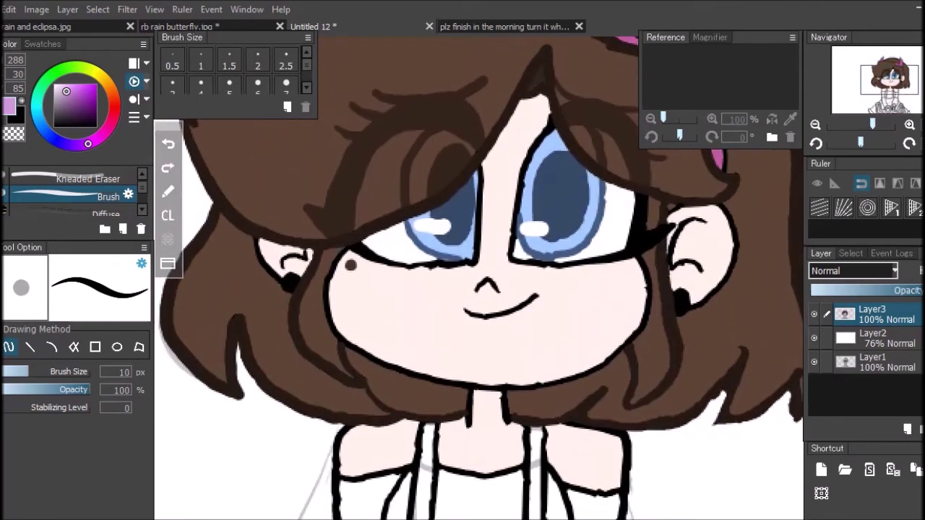
left_click(168, 263)
mouse_move(375, 316)
left_mouse_down()
mouse_move(364, 289)
mouse_move(388, 306)
mouse_move(418, 289)
mouse_move(419, 307)
mouse_move(376, 317)
mouse_move(362, 275)
mouse_move(376, 317)
mouse_move(419, 294)
mouse_move(368, 328)
mouse_move(371, 296)
mouse_move(344, 313)
left_mouse_up()
left_click_drag(406, 311, 413, 330)
mouse_move(579, 324)
left_mouse_down()
mouse_move(548, 289)
mouse_move(564, 311)
mouse_move(606, 295)
mouse_move(574, 328)
mouse_move(587, 332)
mouse_move(553, 315)
mouse_move(593, 323)
mouse_move(611, 298)
mouse_move(585, 339)
mouse_move(549, 335)
left_mouse_up()
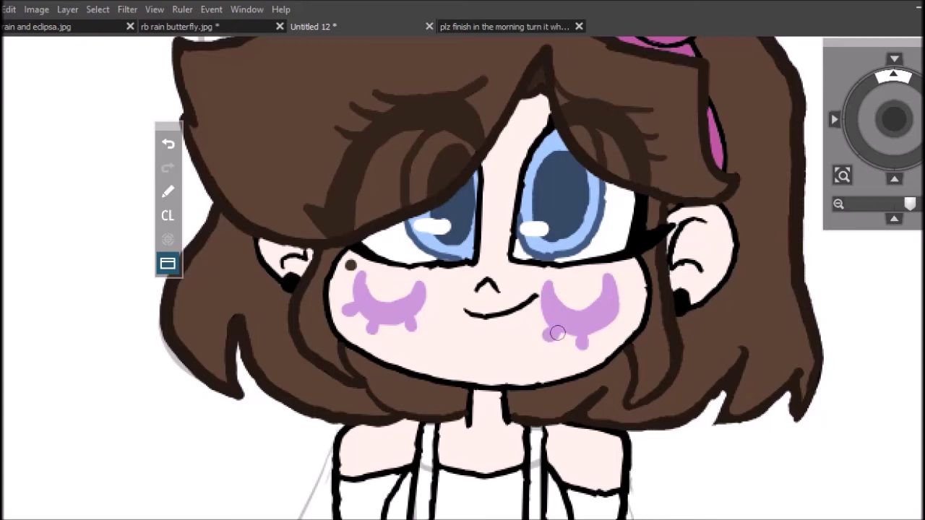
left_click_drag(605, 324, 610, 334)
Trim the inner curves of both cheek marks with the pale skin tone so that the crescents taper to thin points.
mouse_move(376, 283)
left_mouse_down()
mouse_move(365, 281)
mouse_move(405, 300)
mouse_move(425, 280)
left_mouse_up()
mouse_move(561, 285)
left_mouse_down()
mouse_move(549, 292)
mouse_move(568, 307)
mouse_move(592, 306)
mouse_move(612, 264)
mouse_move(593, 322)
left_mouse_up()
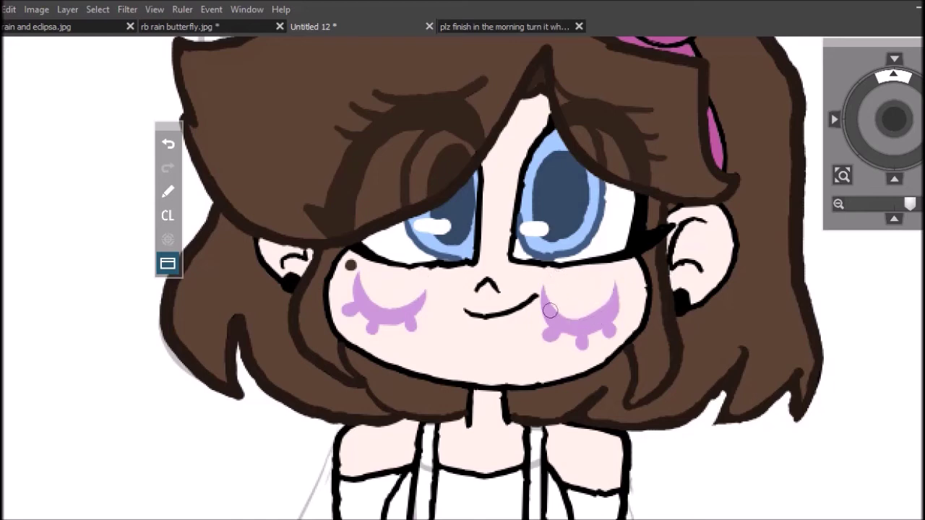
left_click(172, 261)
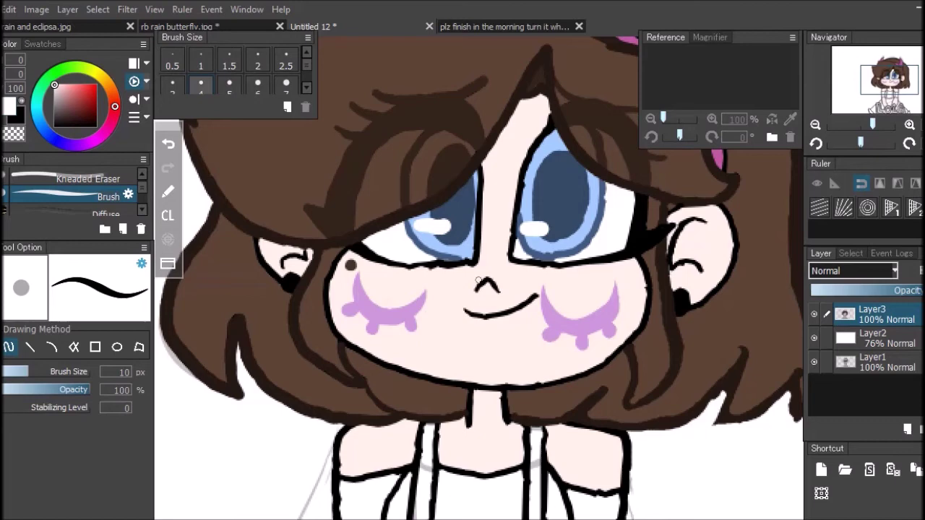
Fill the border around the LOLA lettering and the holes of the O and A with white.
left_click(167, 263)
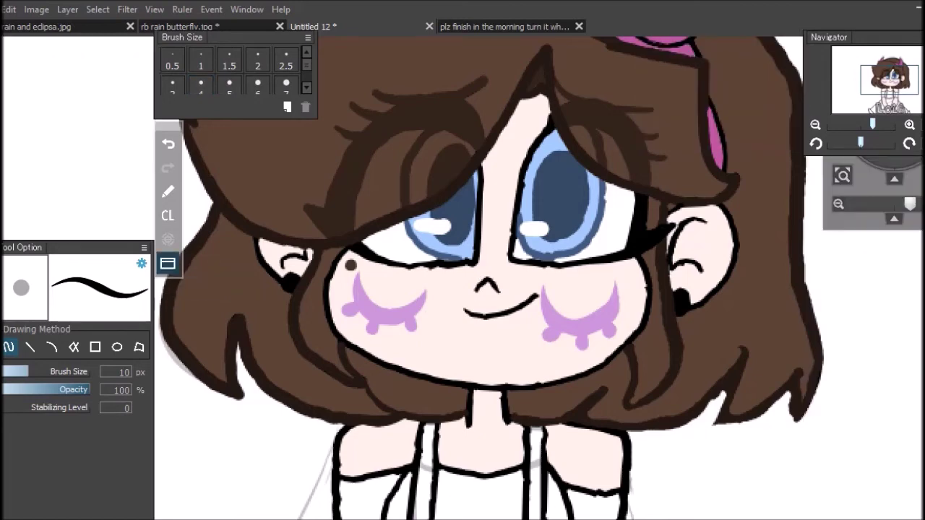
left_click_drag(894, 118, 894, 109)
scroll(491, 278, "down", 4)
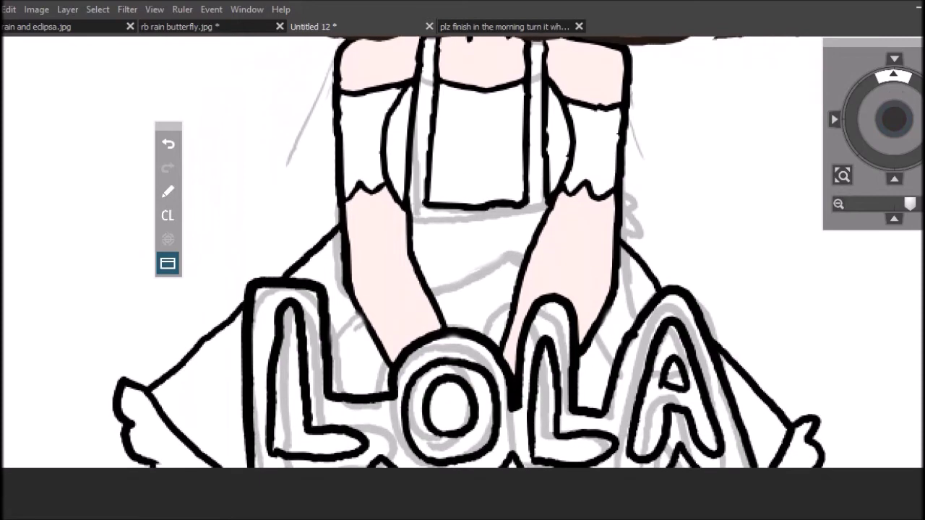
key("Tab")
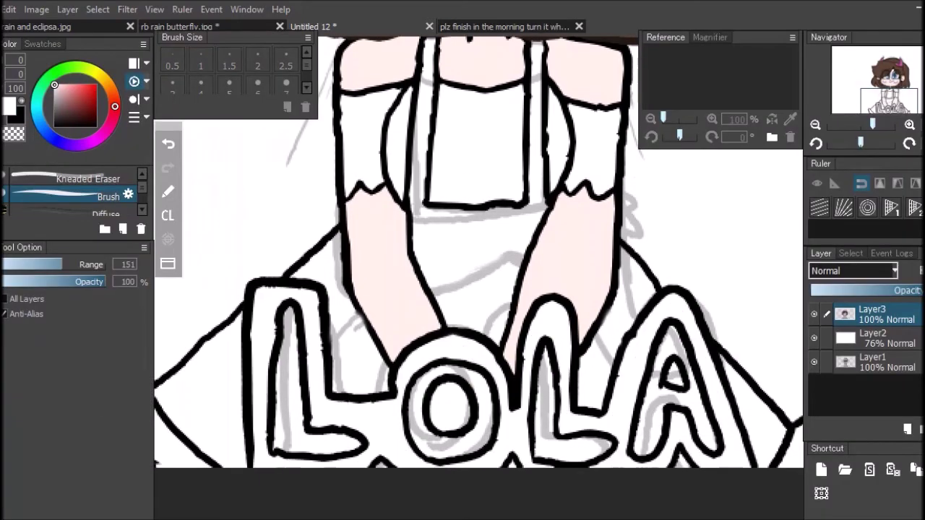
left_click(676, 376)
left_click(450, 407)
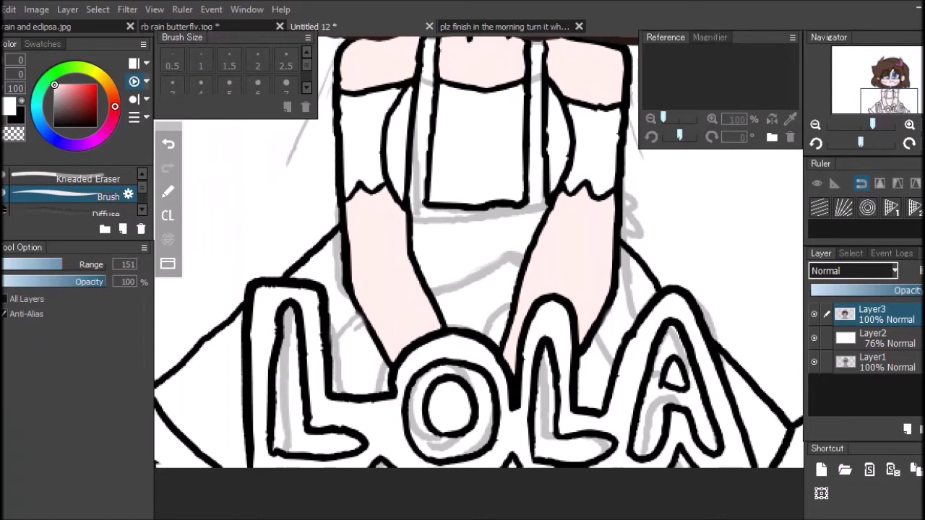
Fill all four LOLA letters with dark purple of hue 262, saturation 59, value 18.
left_click(70, 145)
left_click(79, 119)
left_click(289, 405)
left_click(438, 446)
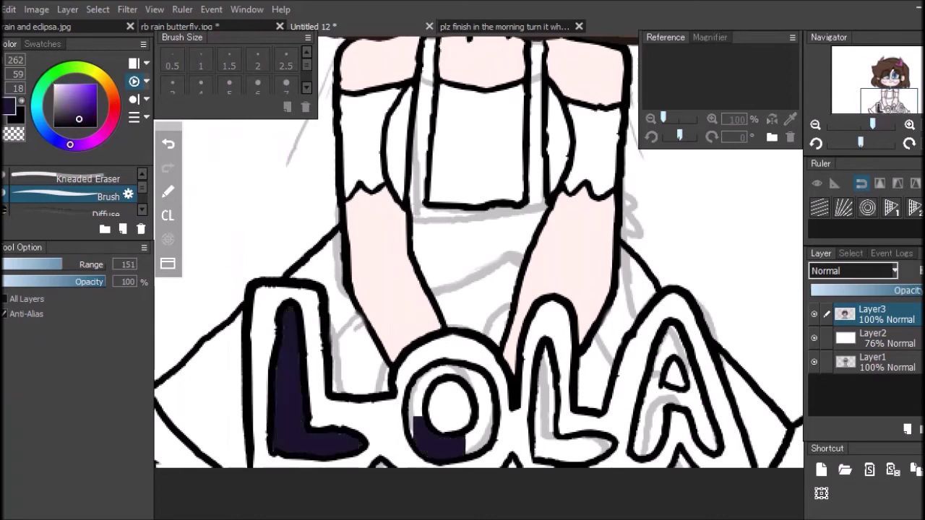
left_click(426, 383)
left_click(551, 412)
left_click(654, 412)
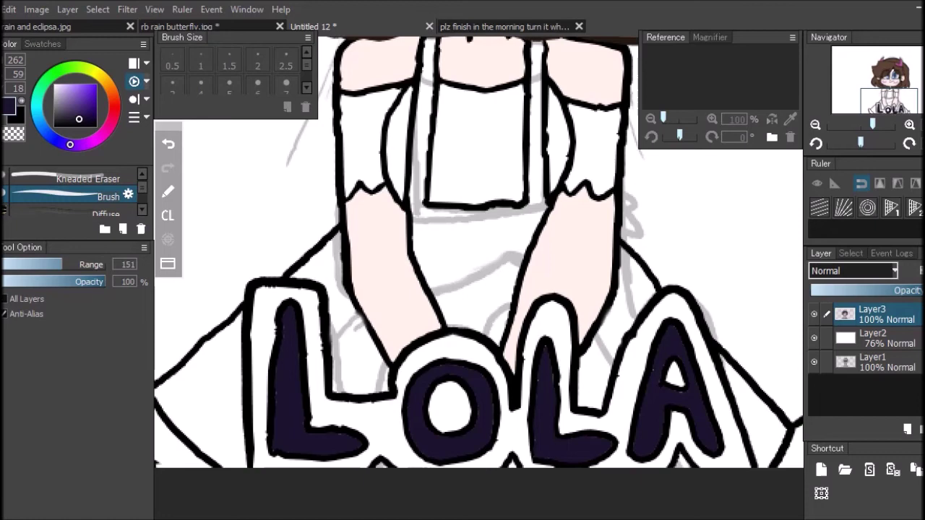
Fill the dress straps and the upper skirt between the arms and letters with light blue of hue 215, saturation 27, value 100.
left_click(45, 128)
left_click_drag(69, 88, 65, 85)
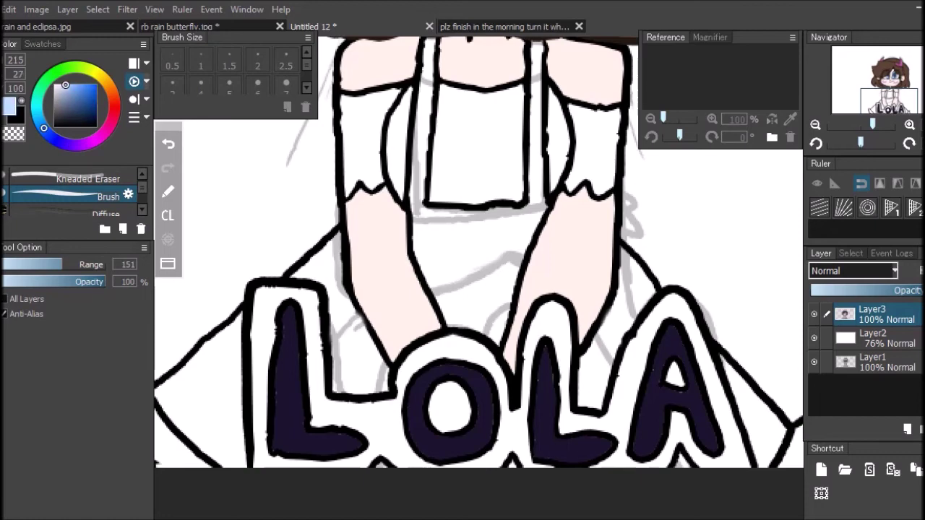
left_click(477, 264)
left_click(610, 340)
left_click(358, 361)
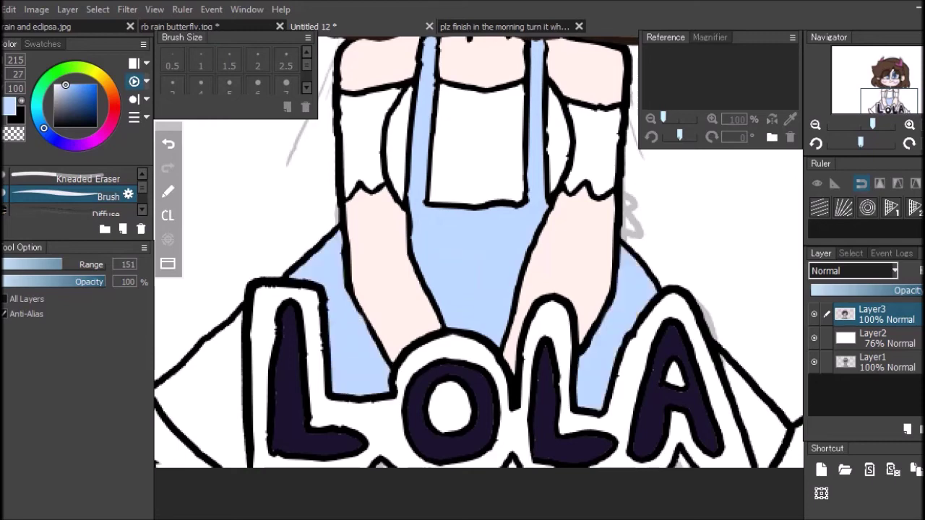
Fill the outer skirt sides and the small gap beneath the A with paler blue of hue 215, saturation 16, value 100.
left_click(60, 85)
left_click(192, 405)
left_click(759, 427)
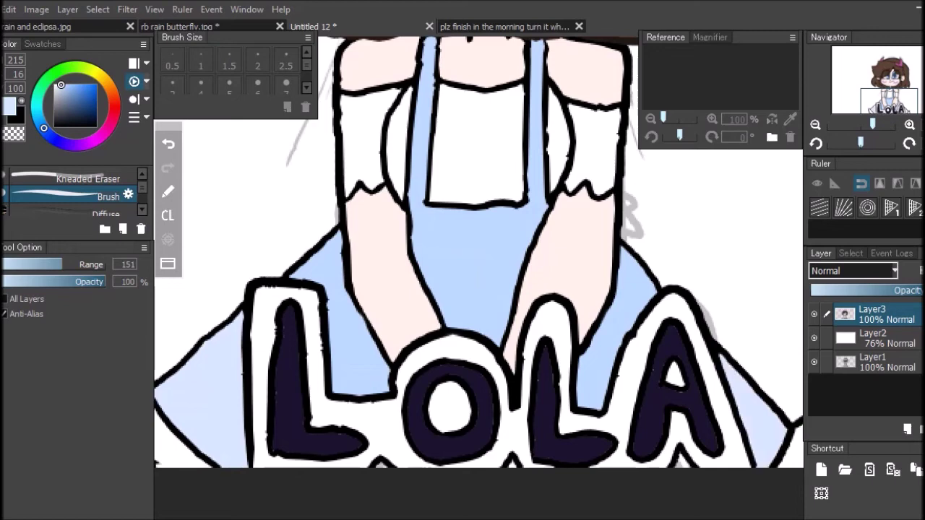
left_click(682, 461)
Paint a scalloped paler-blue area on the skirt above both letter gaps and retouch the lettering outline after the first L in black.
key("b")
mouse_move(331, 346)
left_mouse_down()
mouse_move(344, 363)
mouse_move(371, 360)
mouse_move(388, 376)
mouse_move(383, 394)
mouse_move(344, 396)
mouse_move(331, 358)
mouse_move(350, 385)
mouse_move(369, 381)
mouse_move(362, 373)
left_mouse_up()
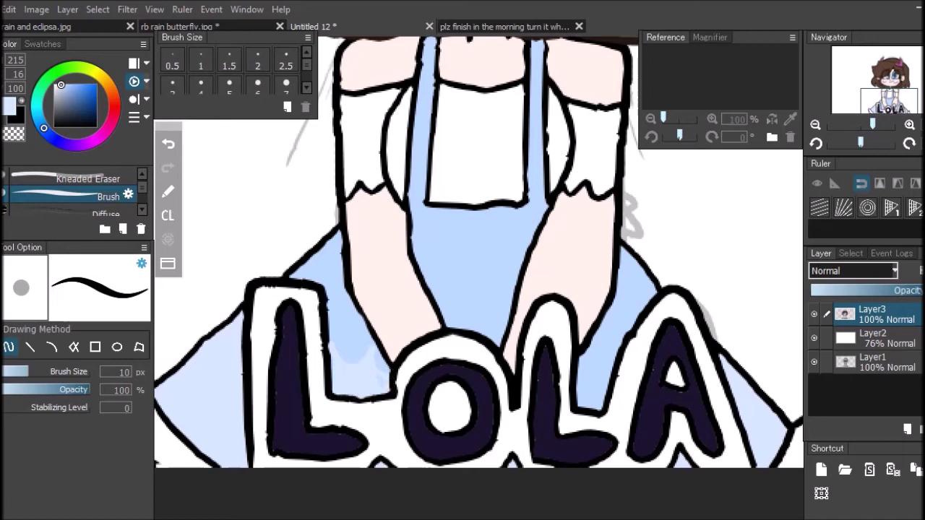
mouse_move(591, 360)
left_mouse_down()
mouse_move(579, 388)
mouse_move(608, 380)
mouse_move(579, 396)
mouse_move(599, 396)
left_mouse_up()
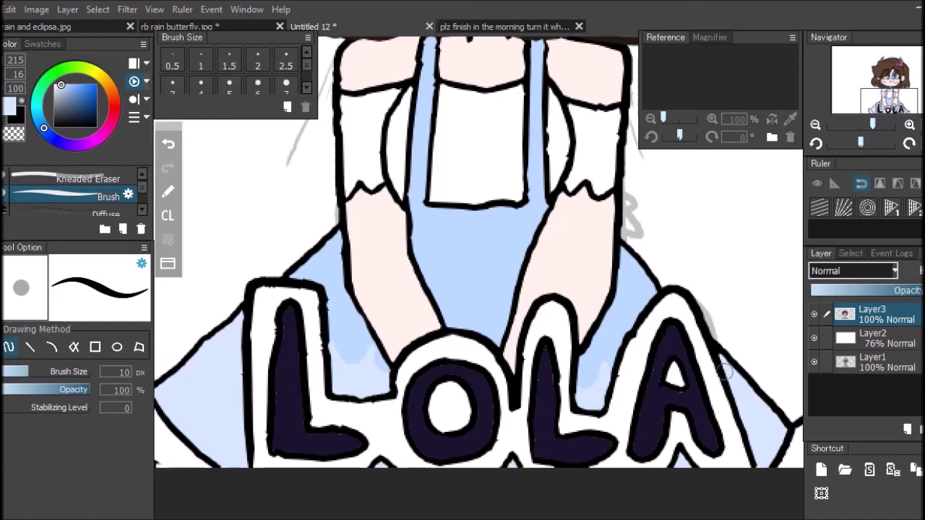
left_click(70, 127)
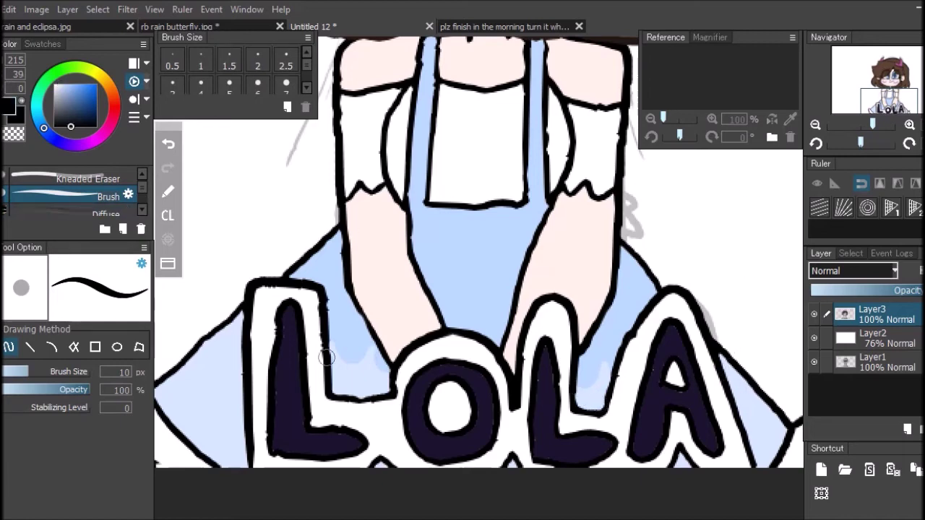
left_click_drag(354, 400, 375, 398)
Paint a white patch on the skirt between the second L and the A, and add black spots to that area.
left_click(55, 85)
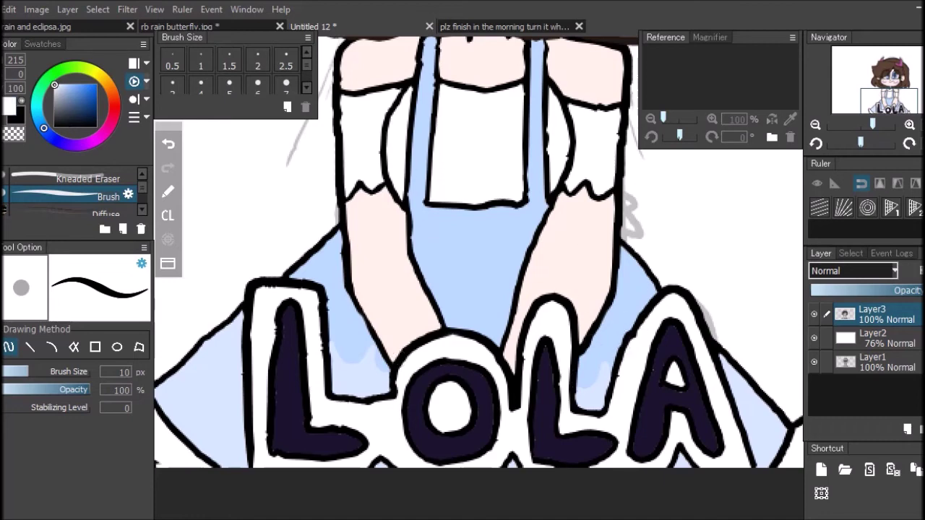
mouse_move(595, 391)
left_mouse_down()
mouse_move(600, 404)
mouse_move(614, 359)
mouse_move(598, 406)
left_mouse_up()
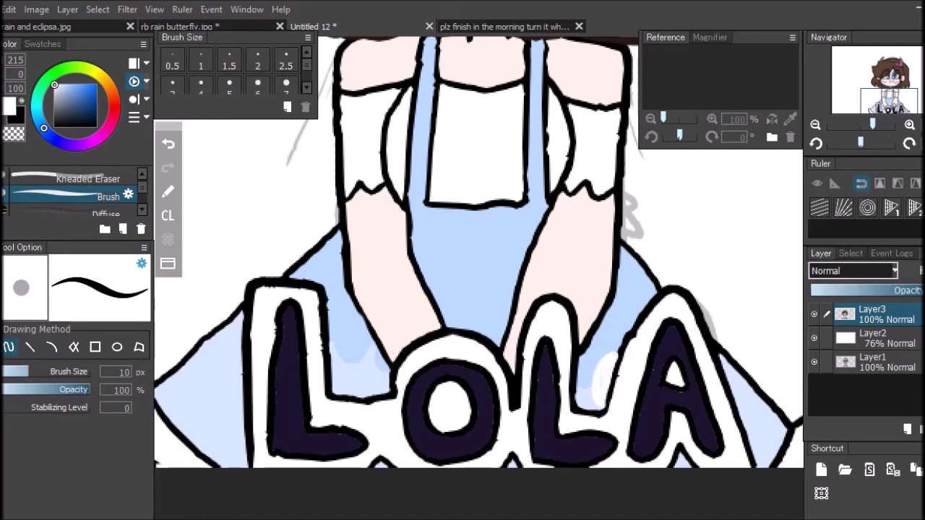
left_click(72, 126)
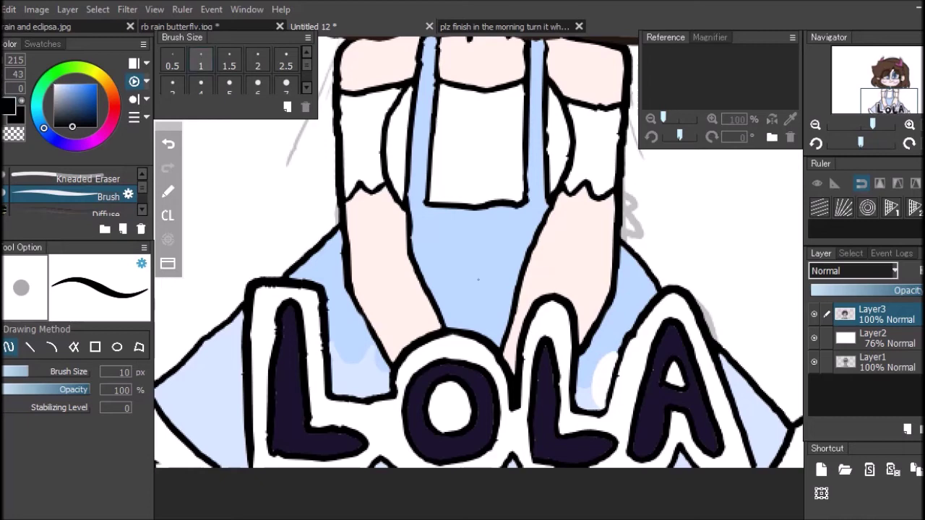
mouse_move(597, 367)
left_mouse_down()
mouse_move(593, 358)
mouse_move(608, 390)
left_mouse_up()
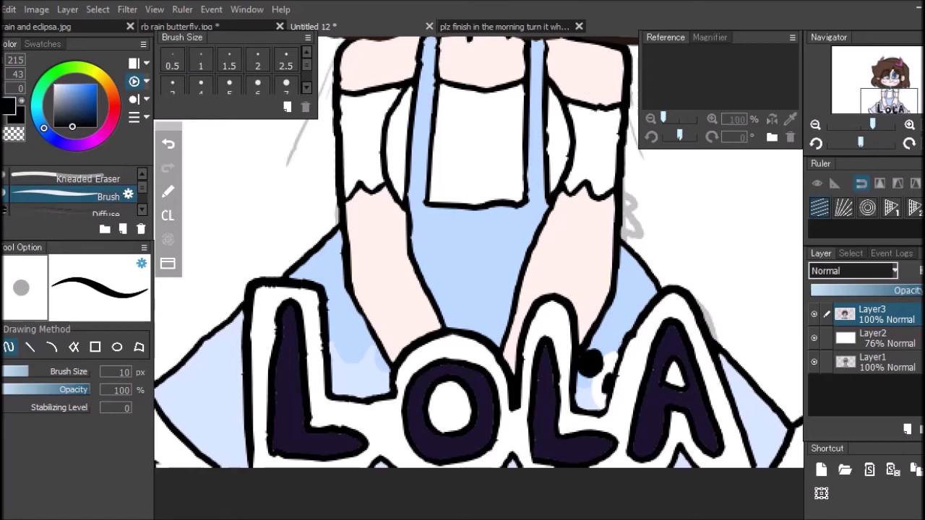
left_click(815, 124)
left_click(815, 124)
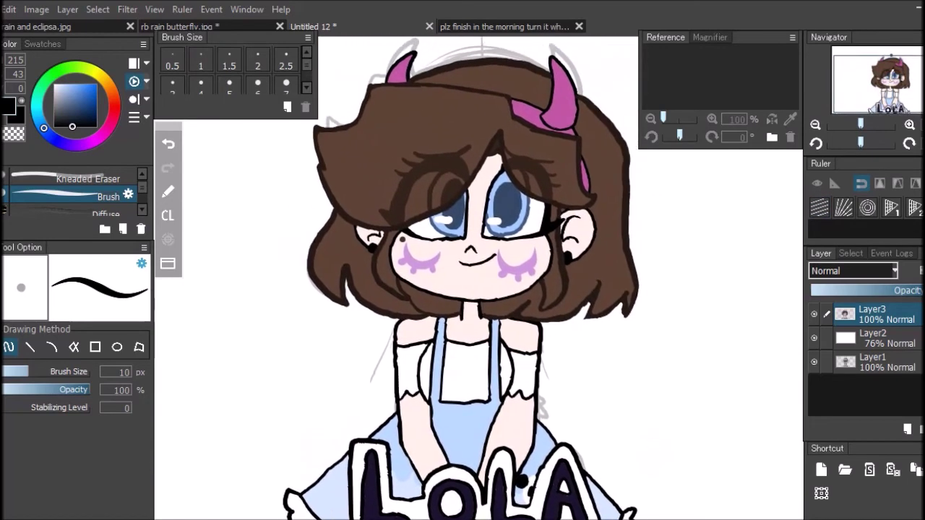
scroll(478, 279, "right", 1)
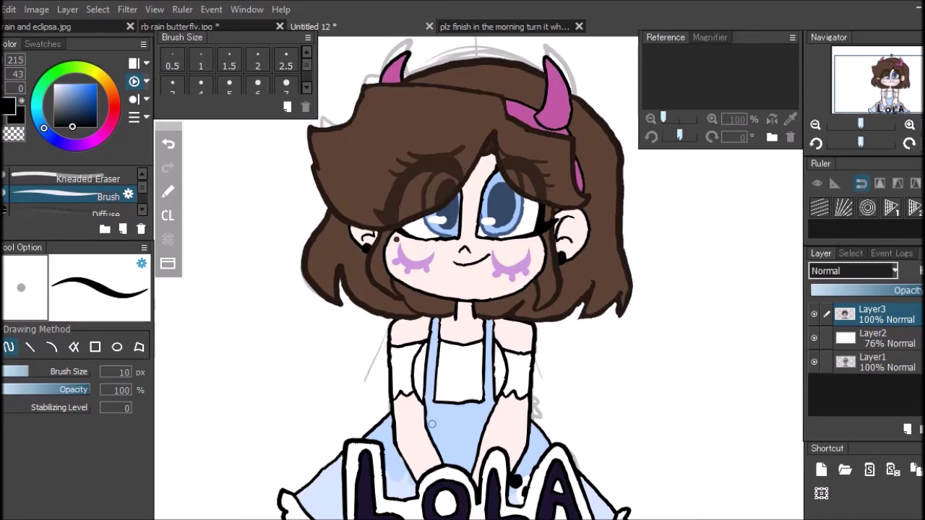
mouse_move(422, 393)
left_mouse_down()
mouse_move(438, 387)
mouse_move(488, 405)
left_mouse_up()
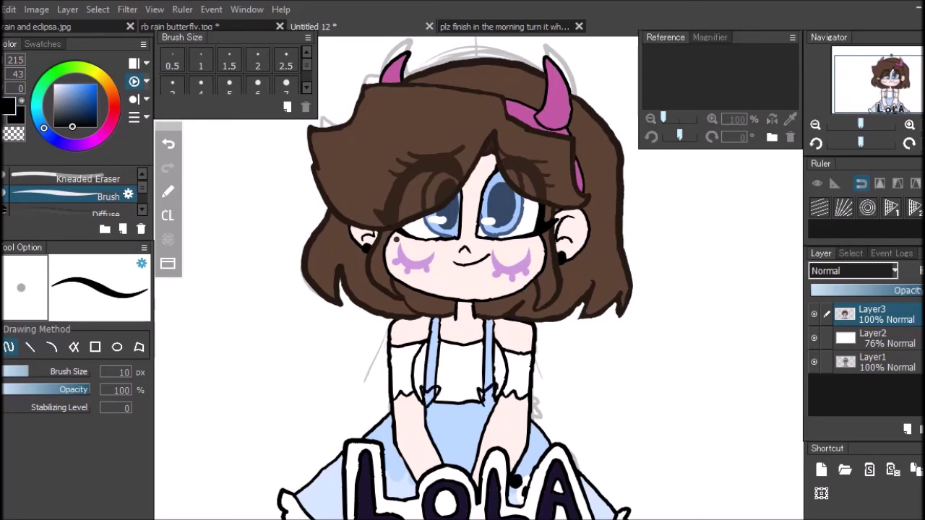
left_click(168, 143)
left_click(168, 144)
left_click(504, 27)
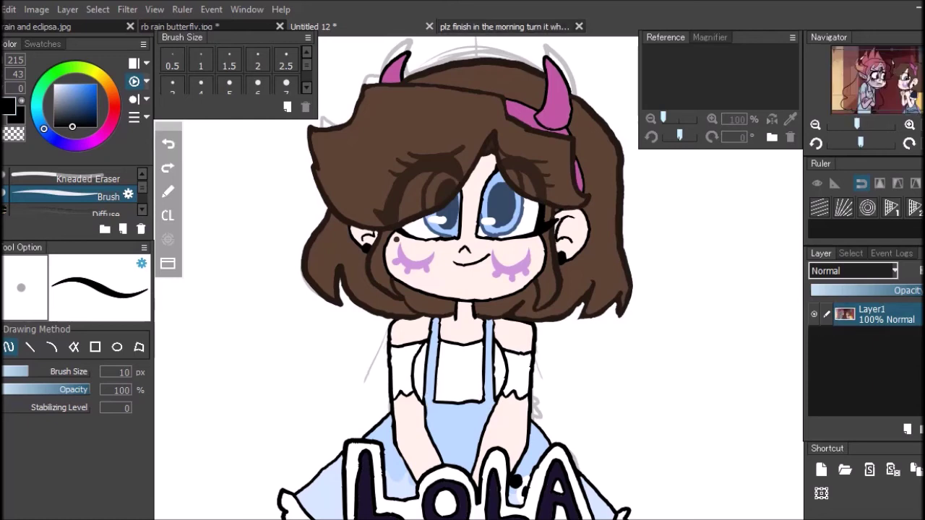
left_click(354, 26)
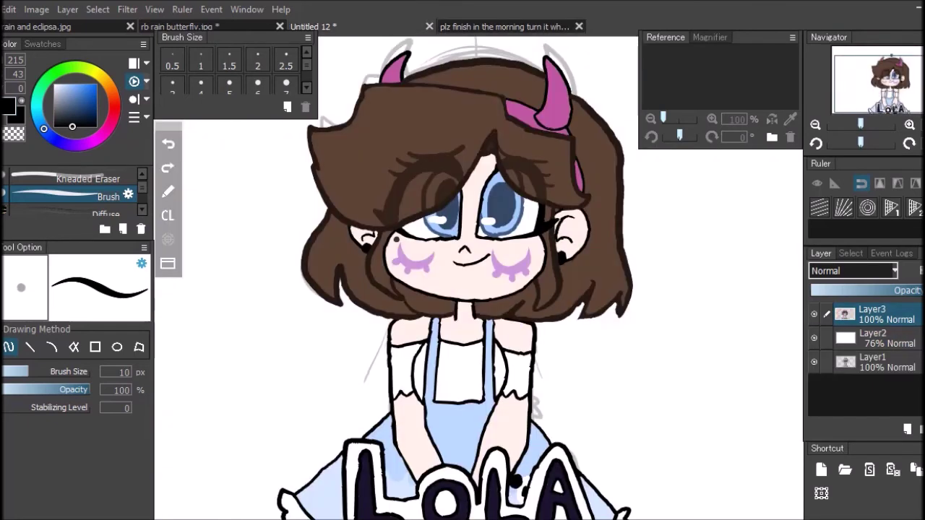
Try pink hearts of hue 322 with black outlines at the lower ends of both dress straps, and undo them.
left_click(107, 131)
left_click(76, 84)
mouse_move(422, 393)
left_mouse_down()
mouse_move(432, 402)
mouse_move(486, 402)
left_mouse_up()
left_click(92, 126)
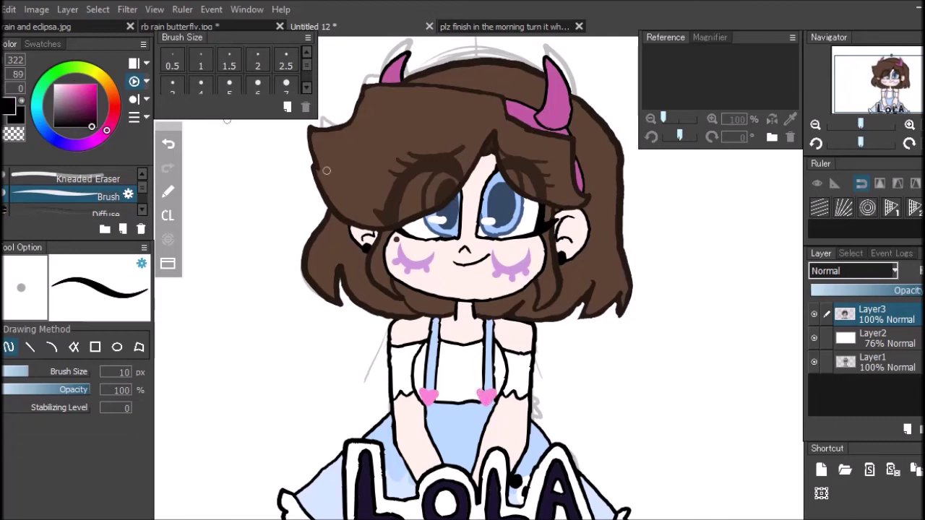
mouse_move(429, 391)
left_mouse_down()
mouse_move(436, 404)
mouse_move(426, 408)
left_mouse_up()
mouse_move(483, 403)
left_mouse_down()
mouse_move(497, 401)
mouse_move(485, 410)
left_mouse_up()
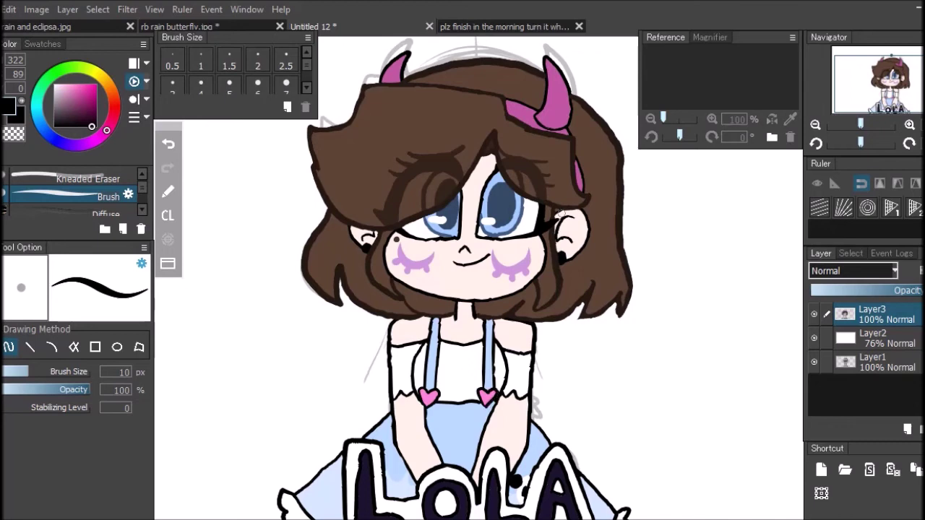
left_click(168, 144)
left_click(168, 144)
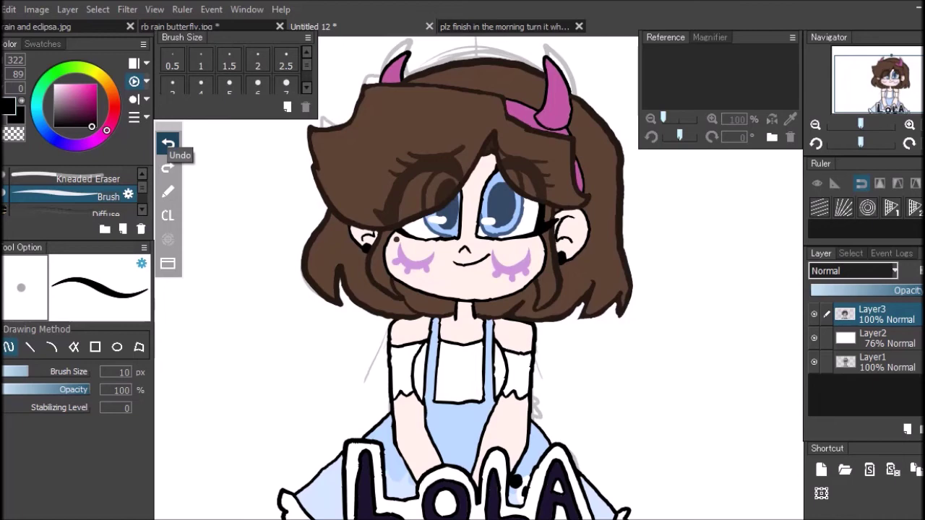
Ink a black waistline across the dress just below the bib, and hide Layer3 with Layer1 selected.
left_click_drag(428, 412, 493, 411)
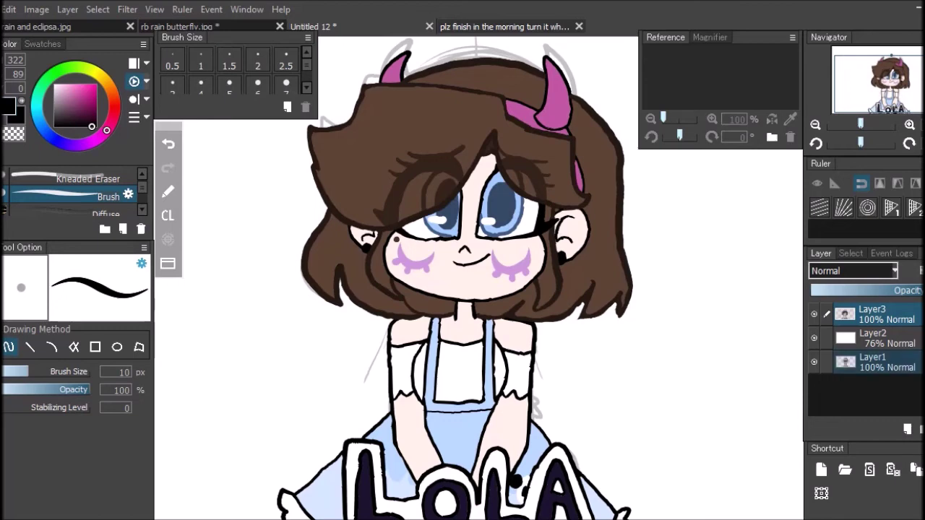
left_click(876, 362)
left_click(814, 313)
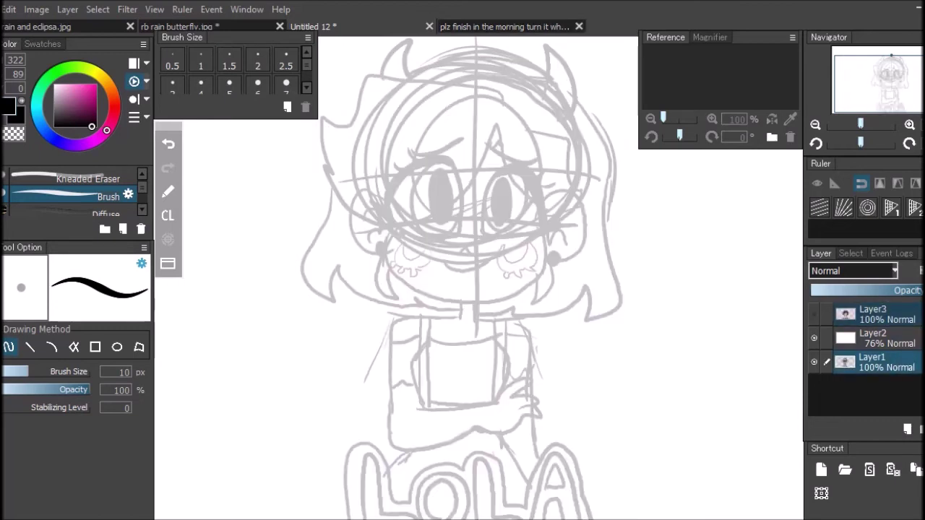
Show Layer3 again and check the finished drawing in rain butterfly.jpg for comparison.
left_click(814, 314)
key("ctrl+minus")
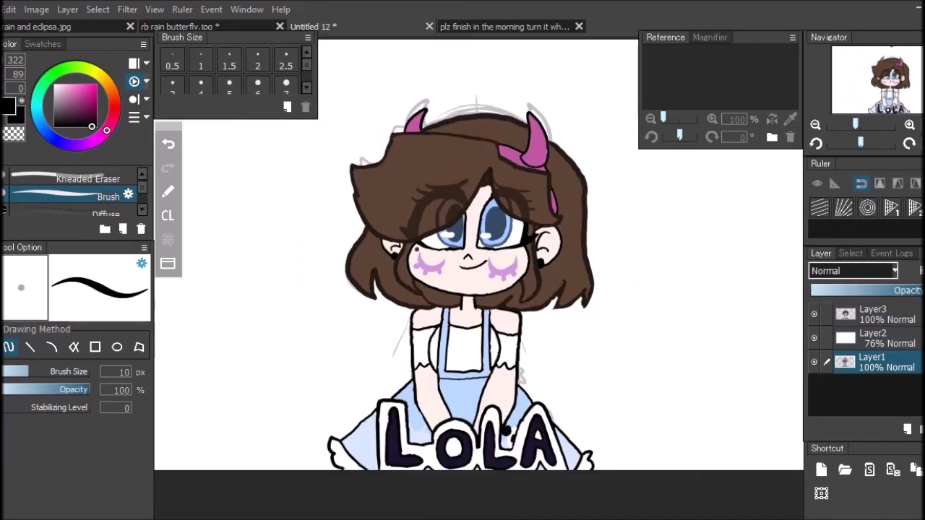
left_click(209, 26)
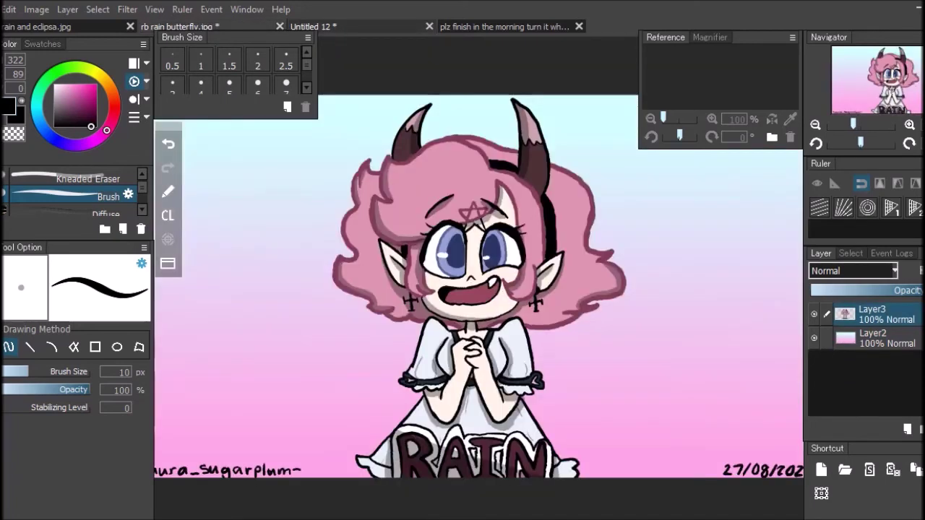
left_click(358, 26)
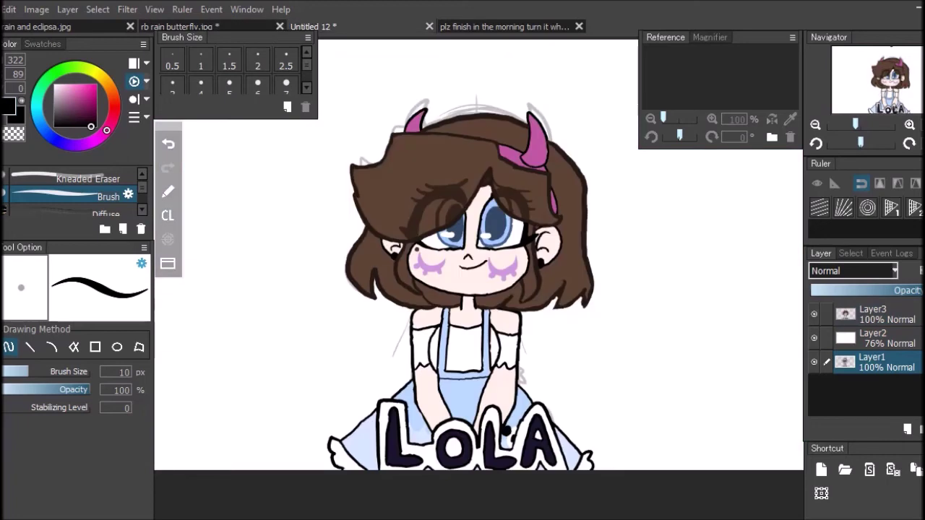
Undo the last change, retouch the girl's left-hand earring in black on Layer3, and hide the sketch on Layer1.
left_click(168, 143)
left_click(906, 315)
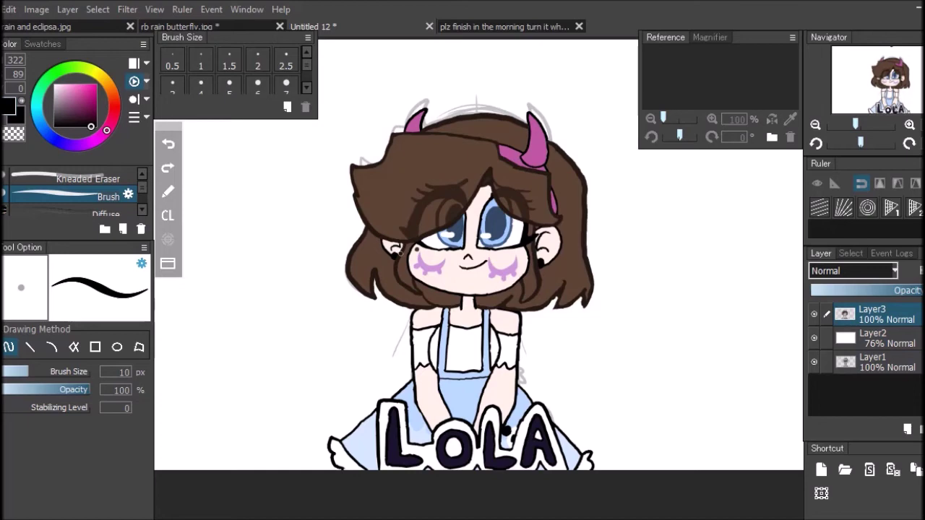
left_click(394, 261)
left_click(888, 363)
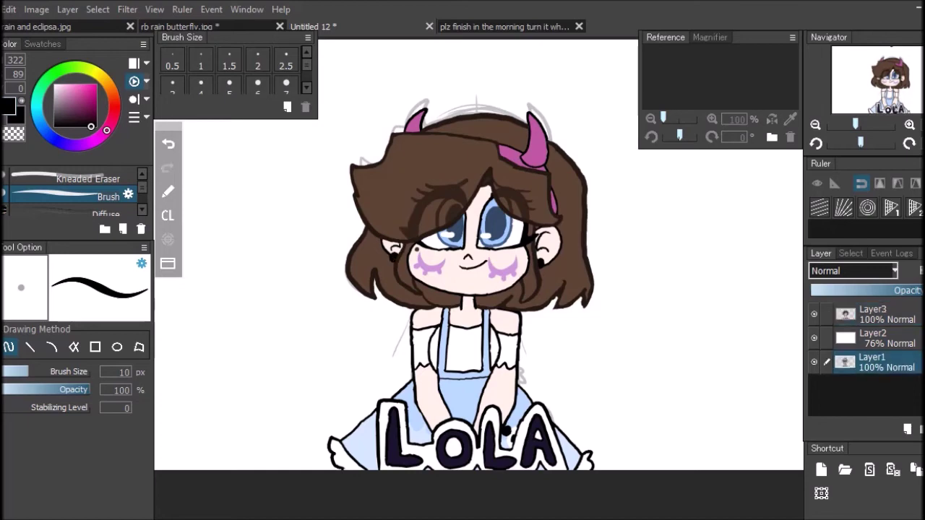
left_click(814, 362)
Raise Layer2 to full opacity and check the gradient background in rain butterfly.jpg.
left_click(887, 338)
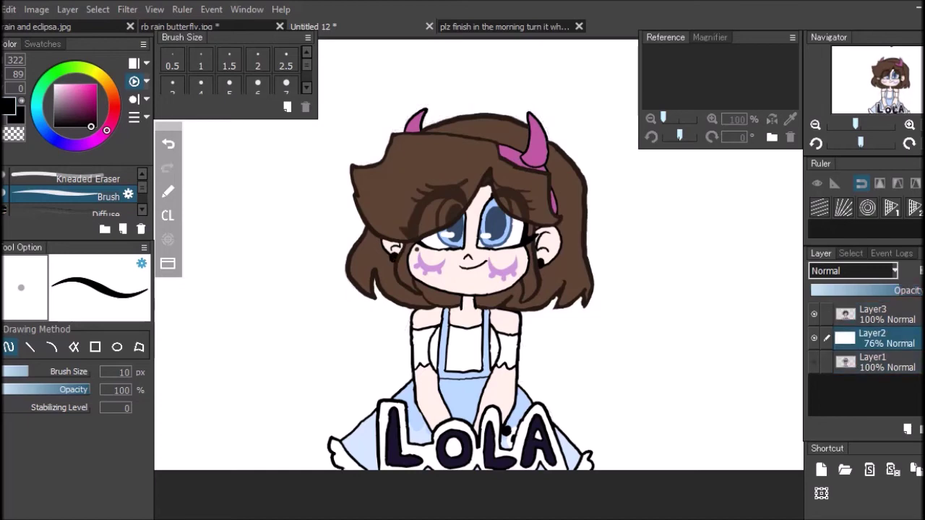
left_click_drag(898, 290, 922, 290)
left_click(208, 26)
left_click(357, 26)
Fill Layer2 with a vertical linear gradient from pale blue (226, 32, 100) above to light purple (276, 41, 100) below.
left_click(48, 134)
left_click(69, 84)
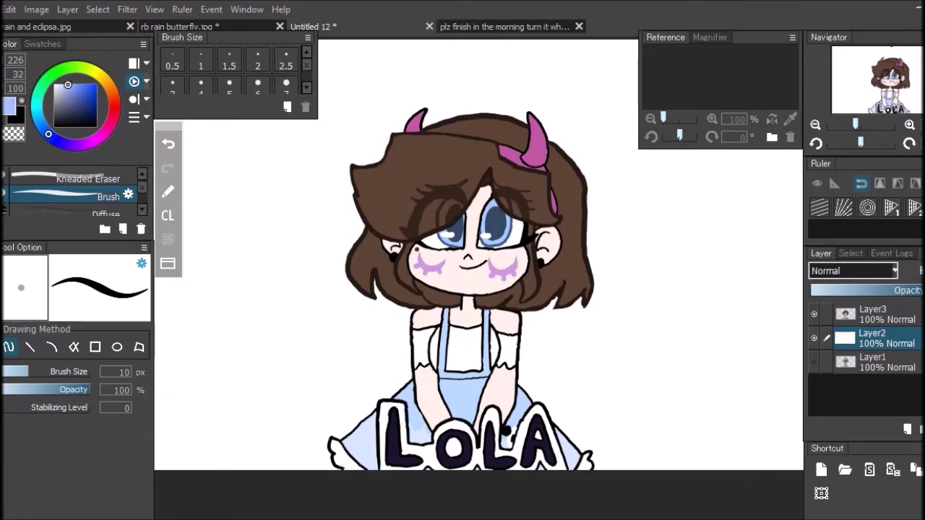
left_click(16, 116)
left_click(79, 145)
left_click(79, 85)
key("g")
left_click_drag(424, 59, 408, 412)
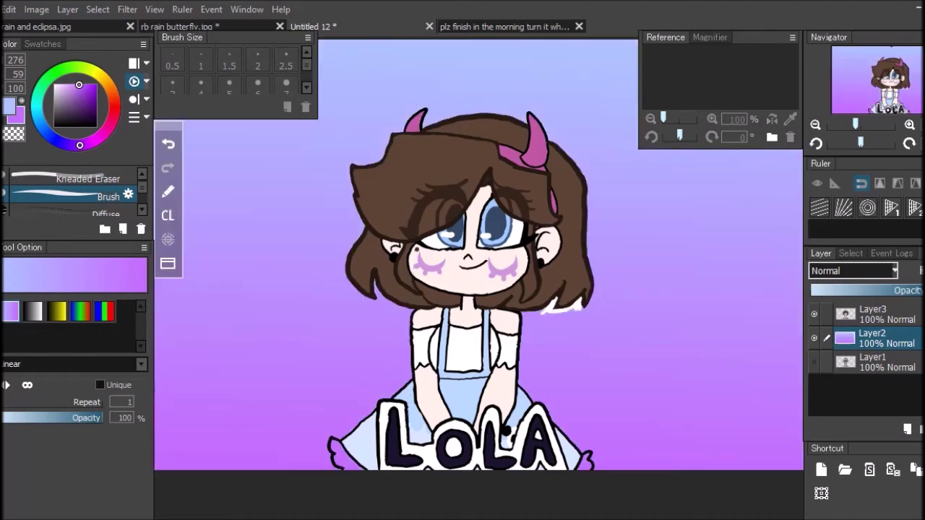
left_click(72, 85)
left_click_drag(436, 77, 435, 405)
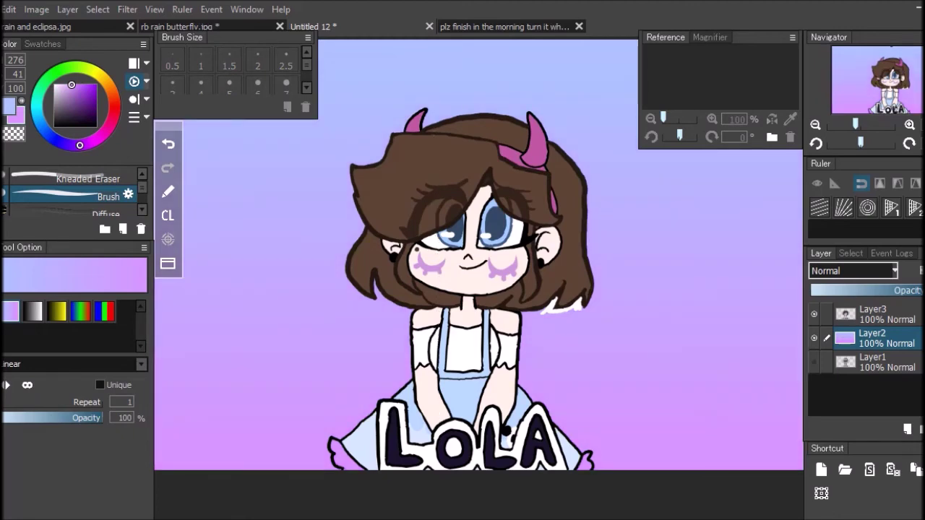
Fill the small frills at both ends of the skirt hem with white on Layer3.
left_click(71, 127)
left_click(9, 106)
left_click(54, 85)
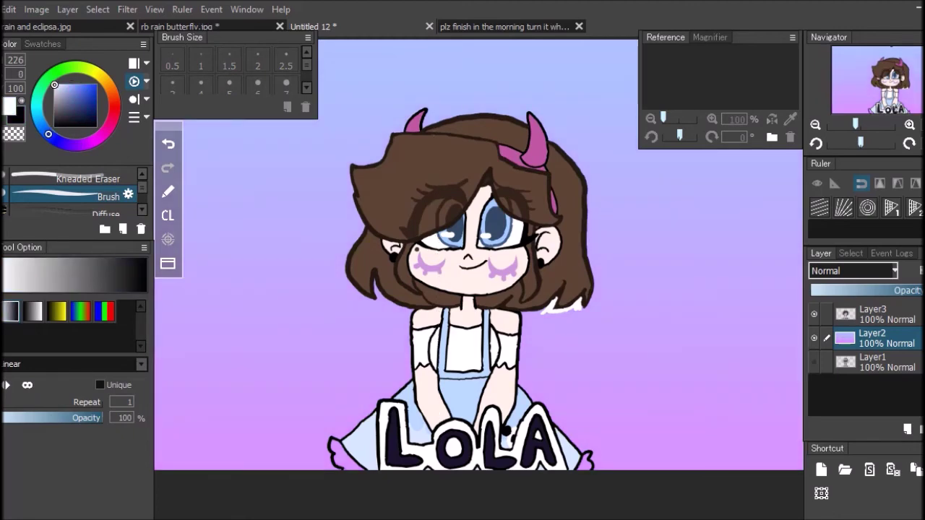
key("g")
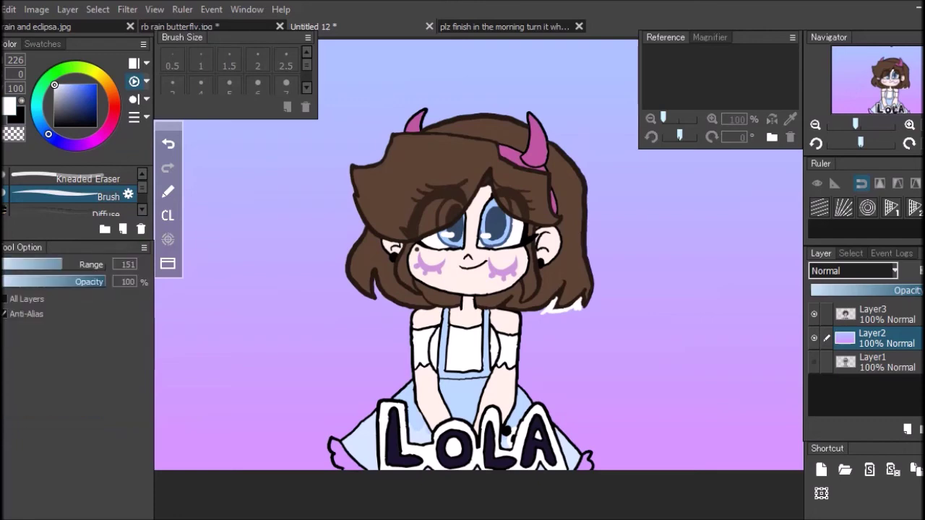
left_click(260, 290)
left_click(168, 144)
left_click(886, 314)
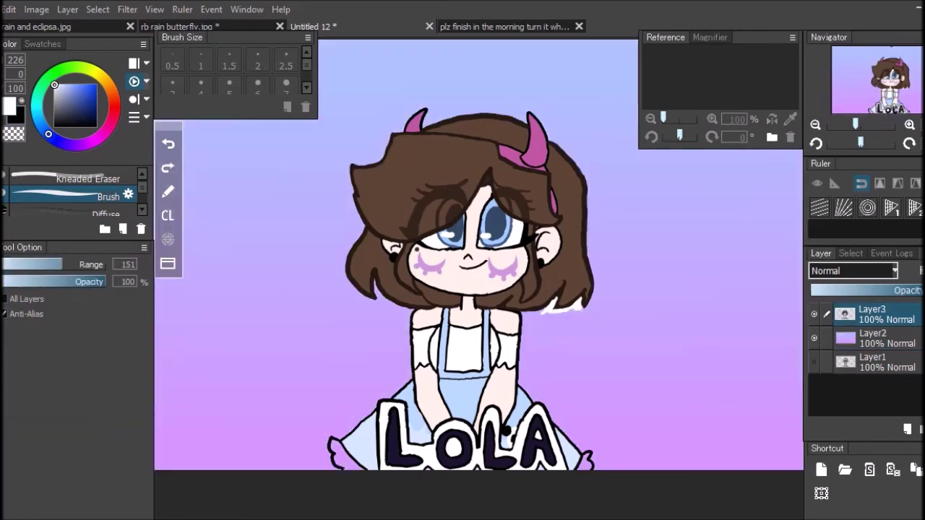
left_click(340, 455)
left_click(585, 460)
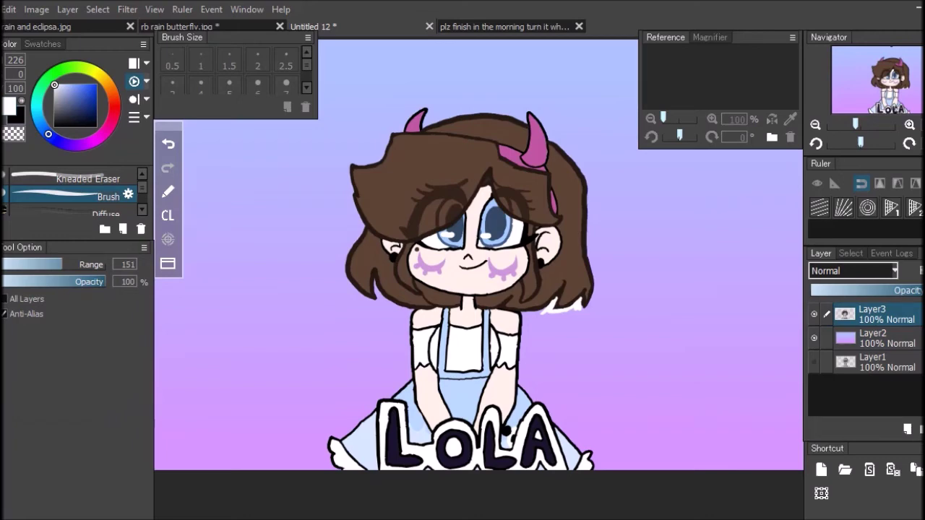
Erase the white remnants beneath the right-hand hair tips with the Kneaded Eraser at about 9.9 px.
left_click(72, 178)
left_click_drag(41, 372, 27, 371)
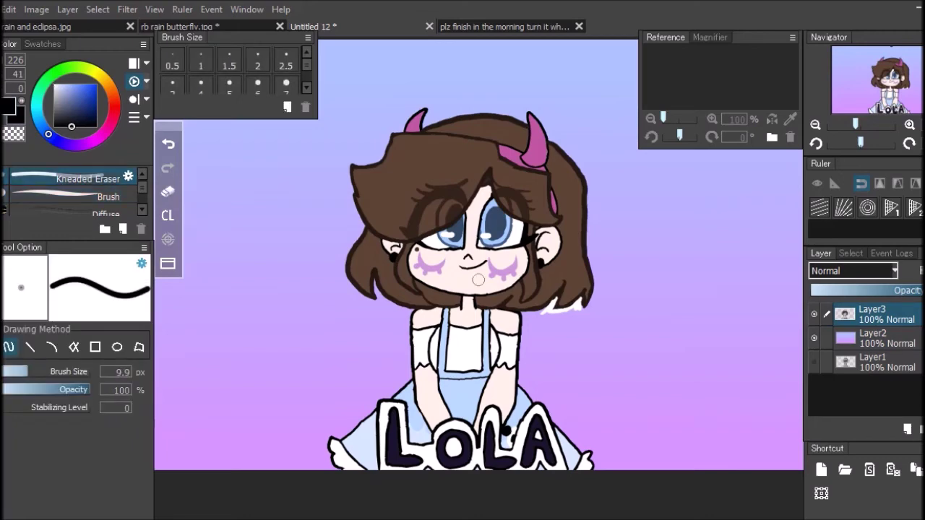
key("ctrl+plus")
scroll(479, 278, "up", 2)
key("Tab")
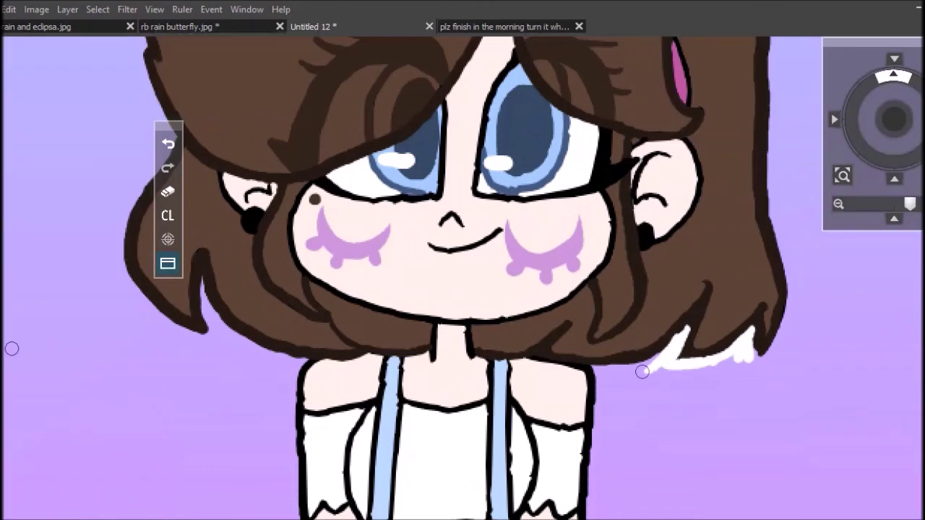
left_click(543, 517)
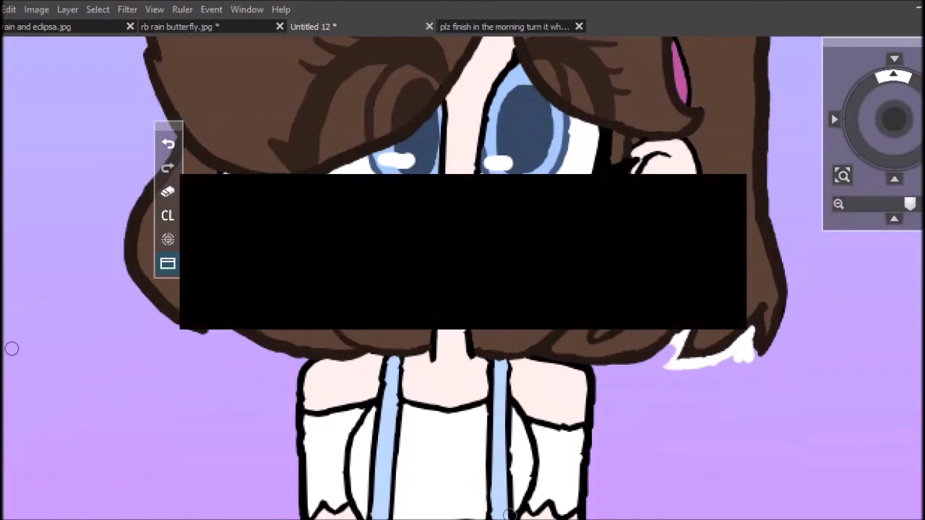
left_click(662, 104)
mouse_move(689, 325)
left_mouse_down()
mouse_move(670, 366)
mouse_move(728, 353)
mouse_move(719, 362)
mouse_move(752, 329)
mouse_move(746, 371)
mouse_move(739, 349)
left_mouse_up()
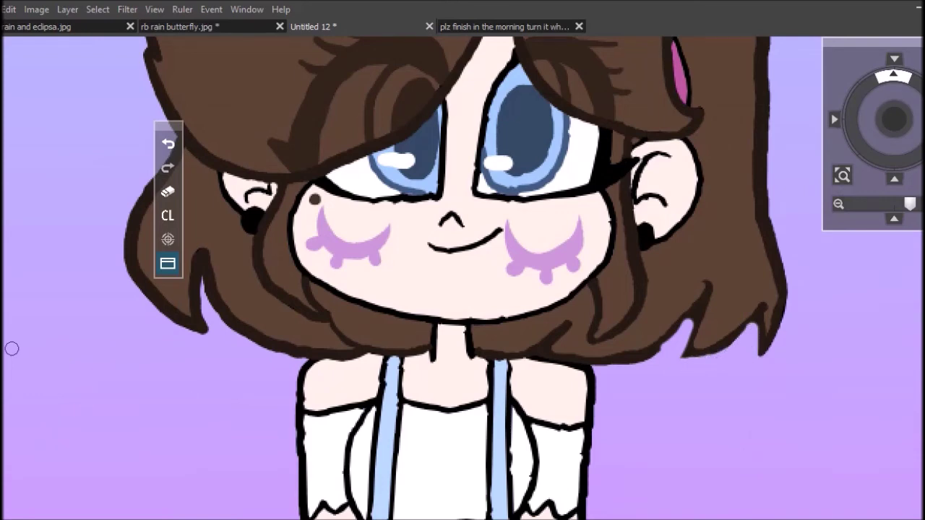
Repaint the notch between the right-hand hair tips with a dark outline and brown fill (22, 44, 36).
left_click(168, 192)
mouse_move(699, 308)
left_mouse_down()
mouse_move(657, 351)
mouse_move(690, 318)
left_mouse_up()
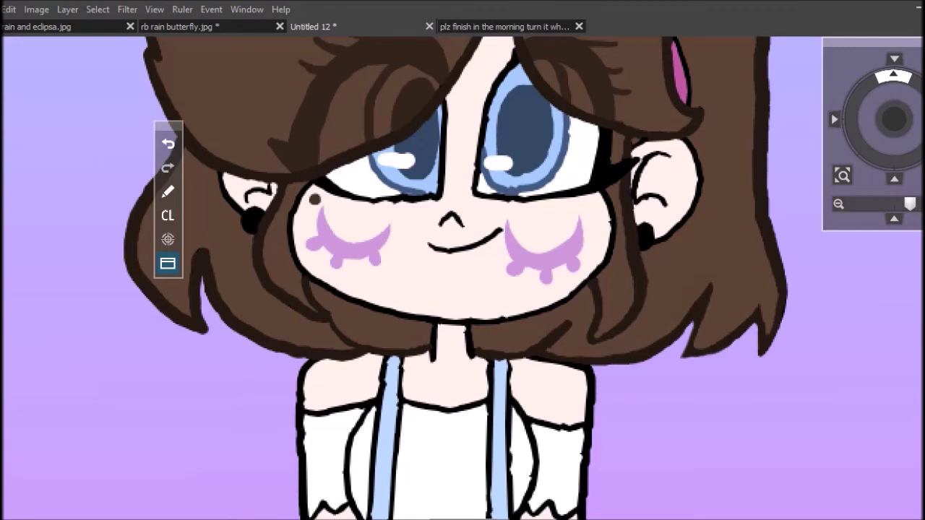
left_click(168, 264)
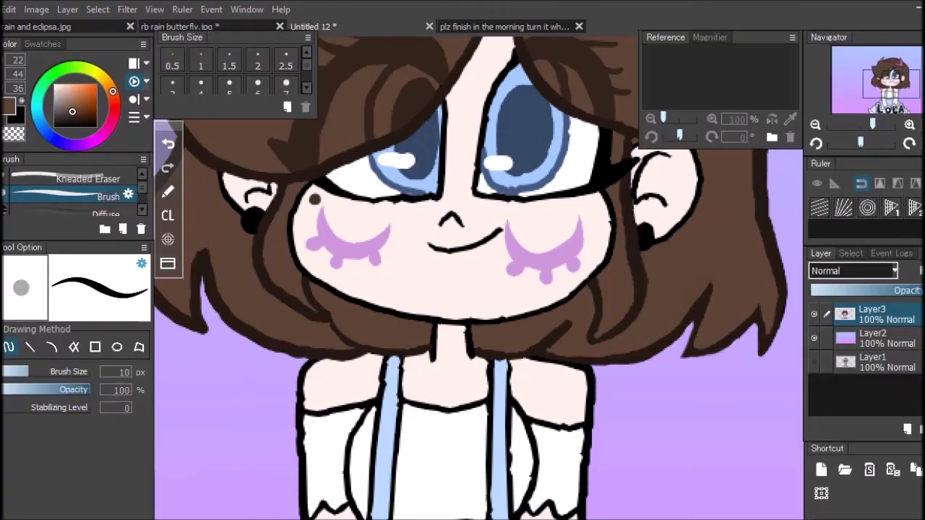
Shade the neck under the chin and the face's left edge and jawline with a 10 px black Brush at 31% opacity.
left_click(79, 127)
key("ctrl+minus")
key("ctrl+minus")
key("ctrl+minus")
key("ctrl+minus")
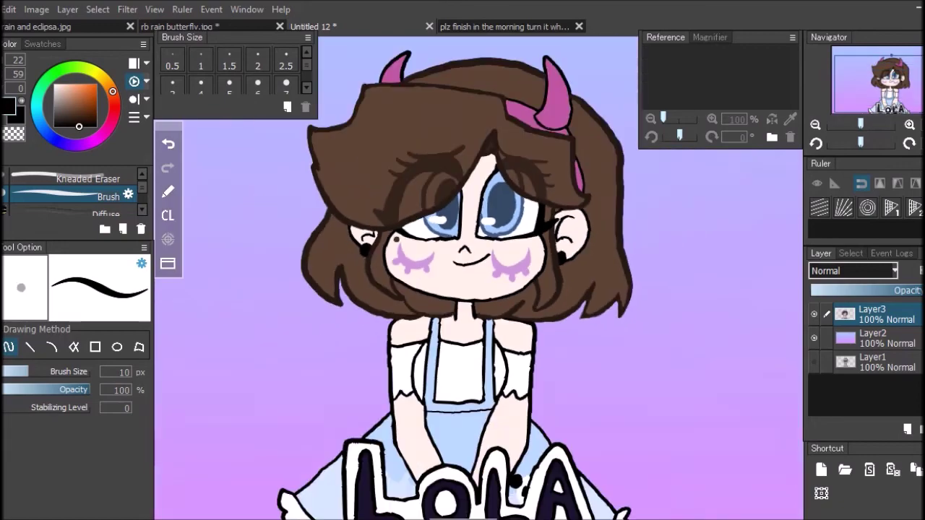
scroll(479, 287, "up", 2)
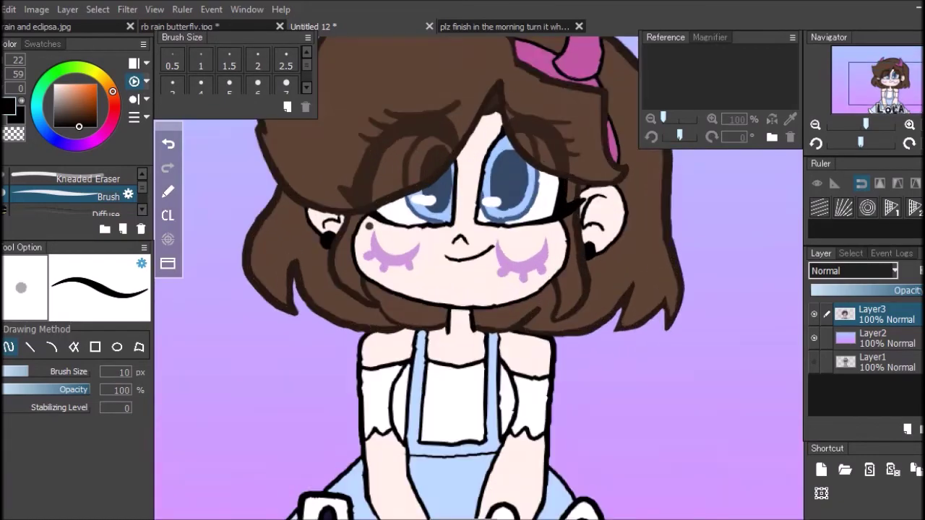
scroll(405, 370, "up", 3)
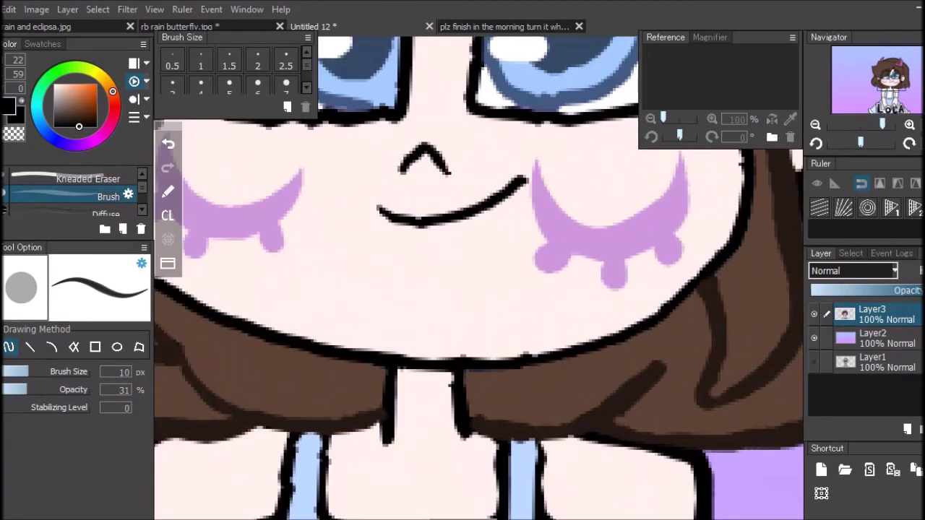
key("Tab")
mouse_move(405, 370)
left_mouse_down()
mouse_move(424, 388)
mouse_move(438, 378)
left_mouse_up()
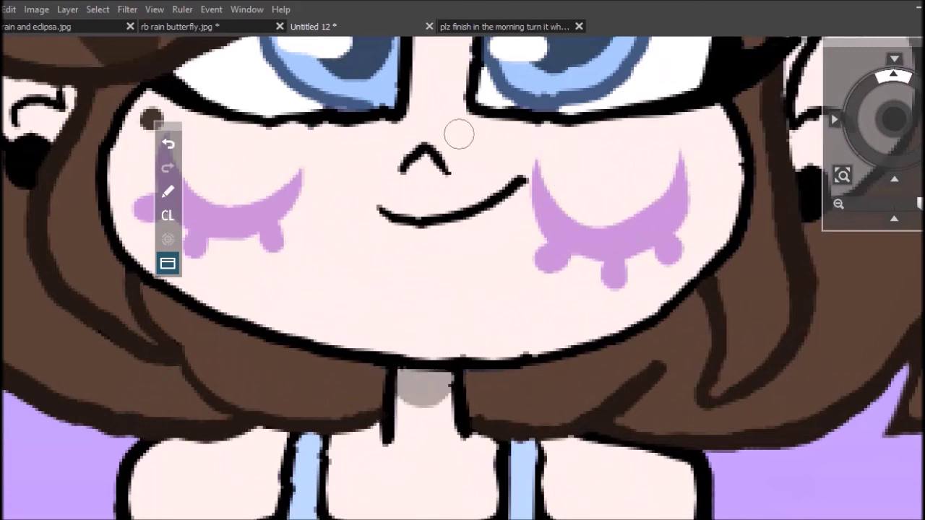
mouse_move(138, 96)
left_mouse_down()
mouse_move(124, 166)
mouse_move(144, 267)
mouse_move(180, 275)
mouse_move(127, 117)
mouse_move(149, 258)
left_mouse_up()
mouse_move(190, 278)
left_mouse_down()
mouse_move(224, 307)
mouse_move(310, 338)
mouse_move(492, 354)
mouse_move(539, 347)
left_mouse_up()
Shade the upper part of both eyes and the edges of the forehead skin beneath the fringe in translucent black.
mouse_move(894, 119)
left_mouse_down()
mouse_move(890, 112)
mouse_move(893, 129)
left_mouse_up()
scroll(463, 278, "up", 5)
mouse_move(470, 228)
left_mouse_down()
mouse_move(672, 236)
mouse_move(613, 215)
mouse_move(542, 143)
mouse_move(515, 177)
left_mouse_up()
left_click_drag(506, 138, 487, 207)
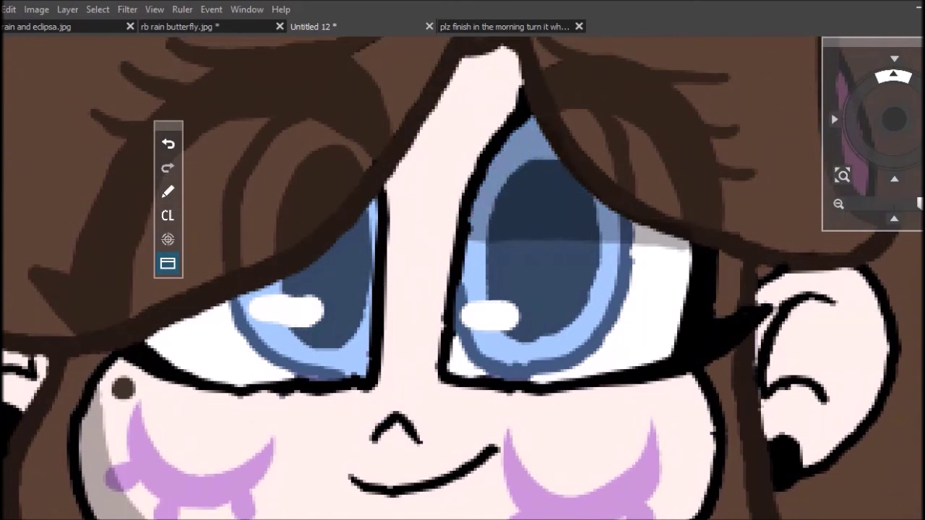
mouse_move(164, 337)
left_mouse_down()
mouse_move(304, 283)
mouse_move(354, 247)
mouse_move(380, 193)
left_mouse_up()
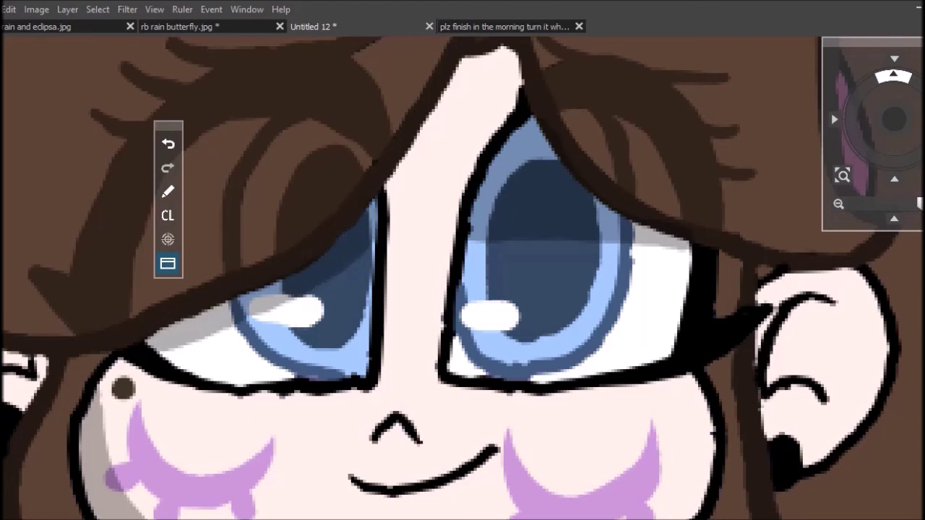
left_click_drag(477, 50, 390, 202)
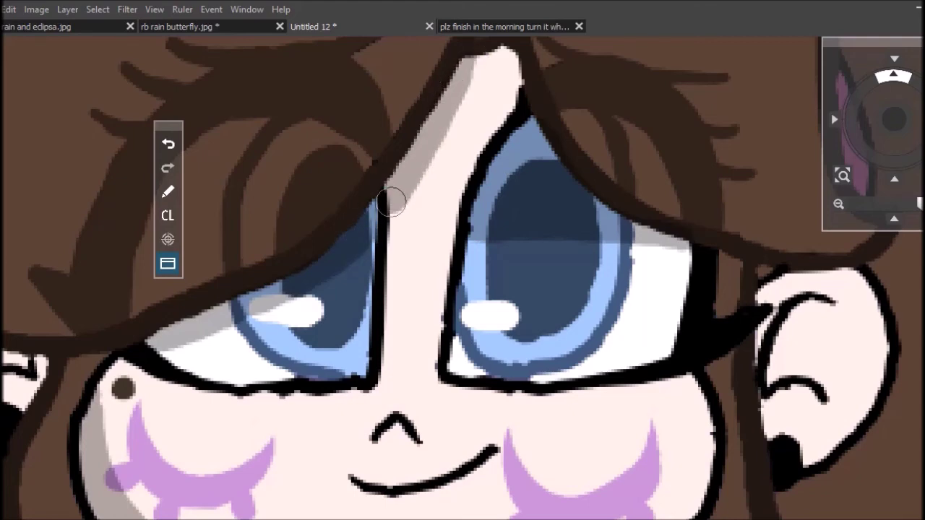
left_click_drag(510, 55, 515, 95)
Add translucent black shadows inside both ears and on the hair strands beside the cheeks.
mouse_move(773, 300)
left_mouse_down()
mouse_move(764, 357)
mouse_move(784, 432)
left_mouse_up()
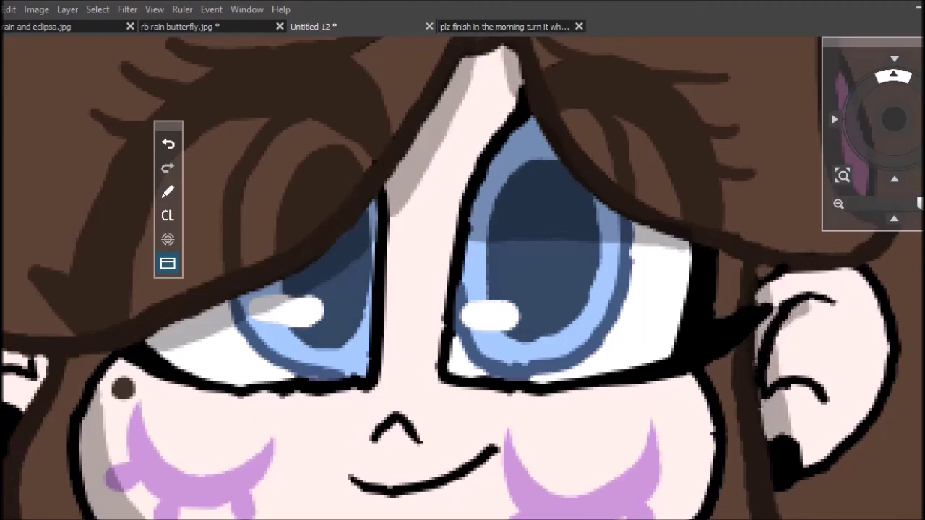
left_click_drag(804, 310, 830, 308)
left_click_drag(787, 276, 844, 277)
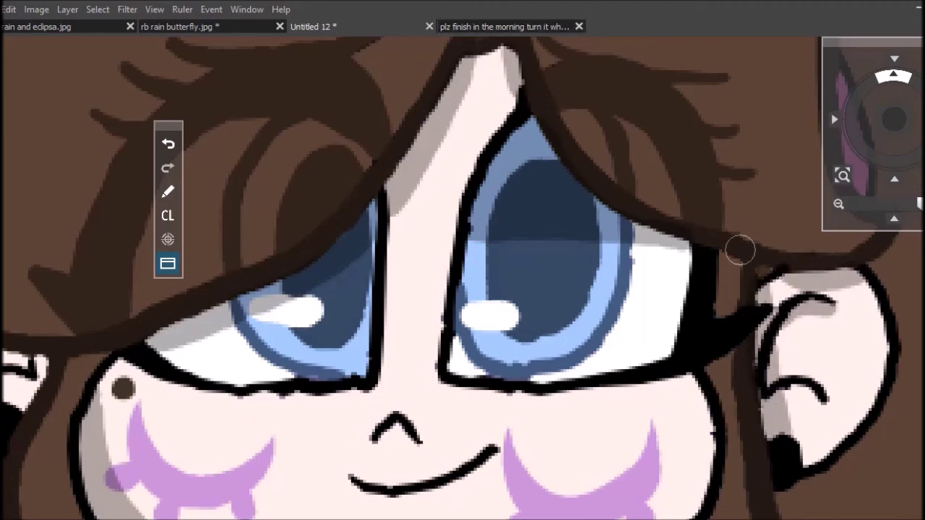
left_click_drag(726, 271, 724, 304)
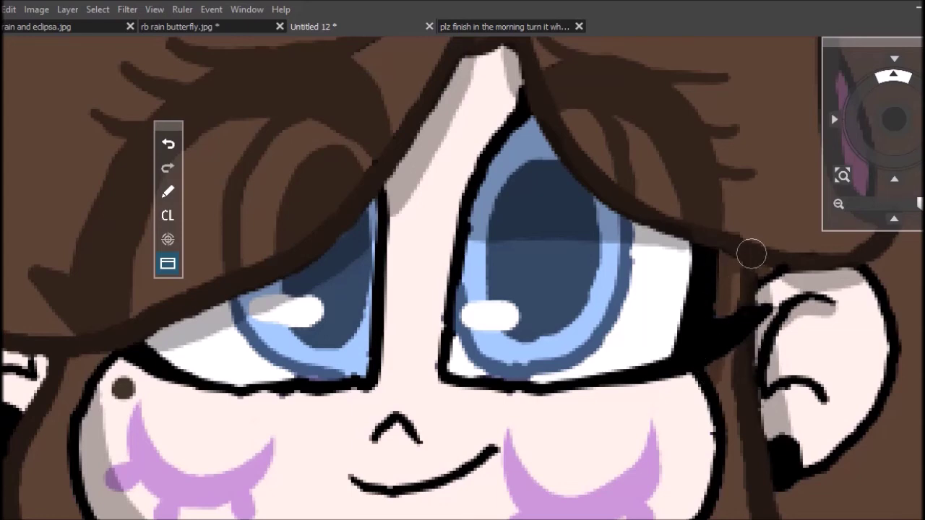
mouse_move(26, 362)
left_mouse_down()
mouse_move(18, 359)
mouse_move(38, 376)
mouse_move(19, 402)
mouse_move(39, 383)
left_mouse_up()
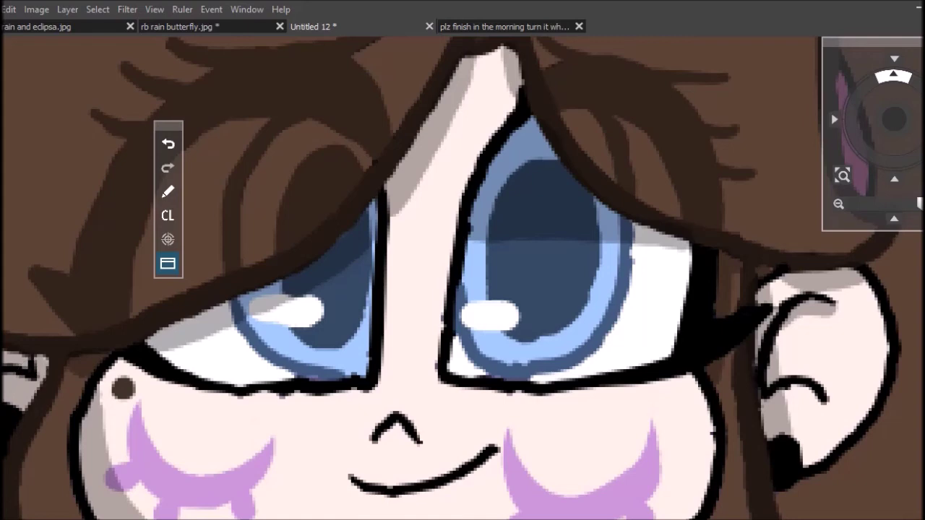
key("ctrl+minus")
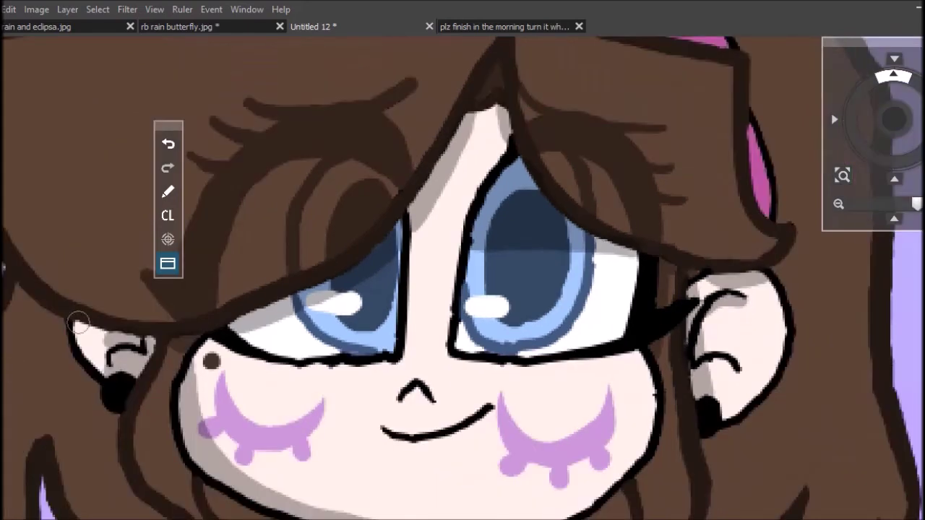
mouse_move(176, 379)
left_mouse_down()
mouse_move(180, 484)
mouse_move(194, 509)
left_mouse_up()
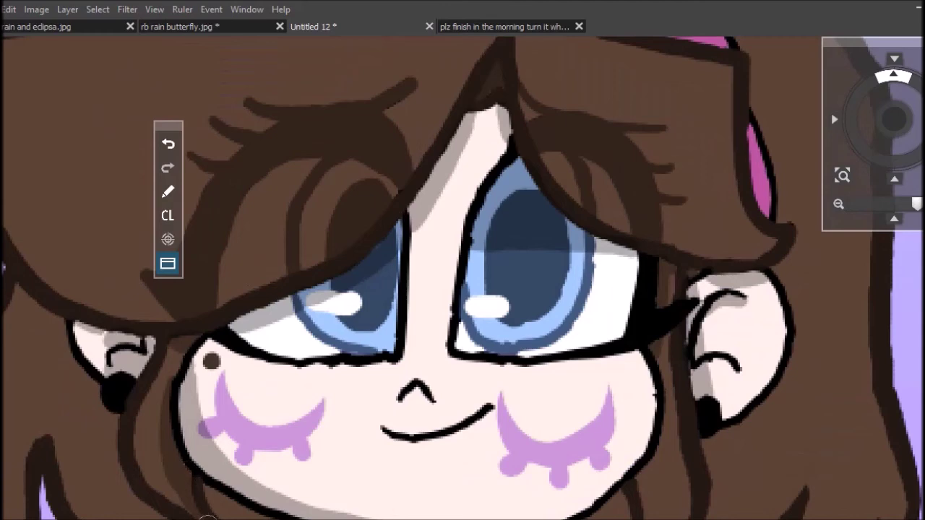
Shade the lower-left edge of the fringe and the inner side of the right-hand horn in translucent black.
key("ctrl+minus")
key("ctrl+minus")
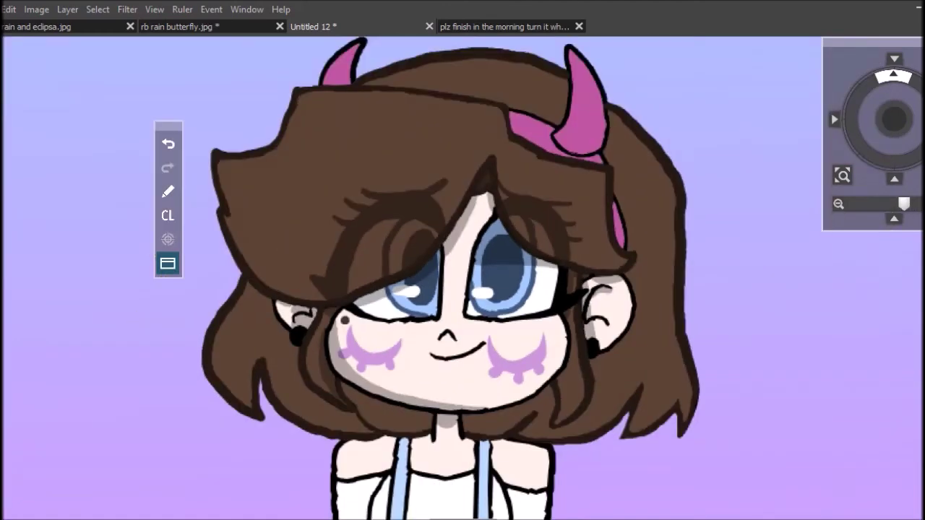
mouse_move(228, 220)
left_mouse_down()
mouse_move(248, 256)
mouse_move(308, 297)
left_mouse_up()
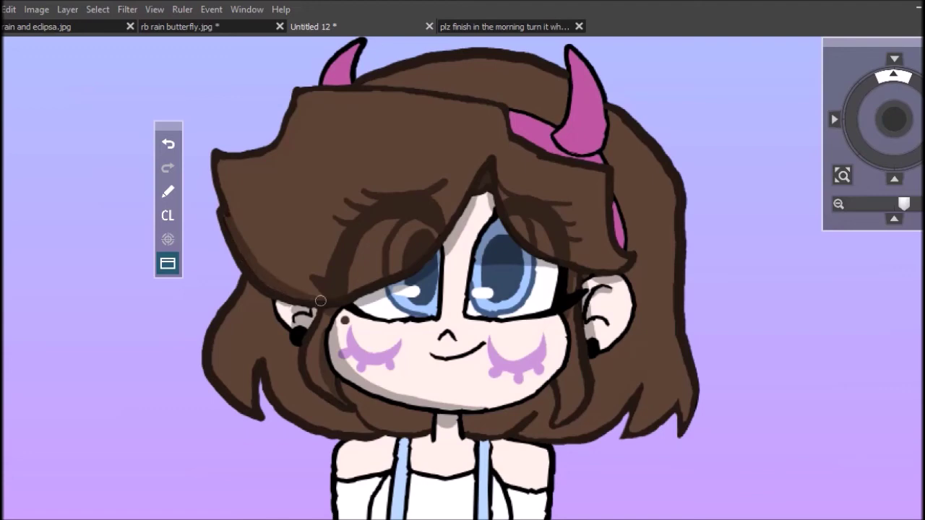
mouse_move(560, 112)
left_mouse_down()
mouse_move(568, 134)
mouse_move(579, 102)
mouse_move(572, 55)
mouse_move(575, 79)
left_mouse_up()
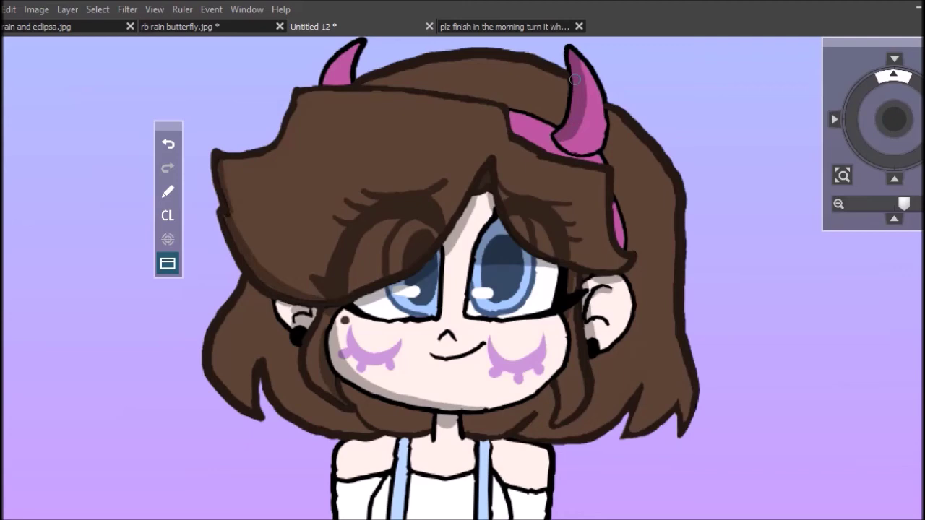
Shade the inner edge of the left-hand horn and the lower edge of the pink headband in translucent black.
mouse_move(342, 76)
left_mouse_down()
mouse_move(360, 44)
mouse_move(347, 73)
left_mouse_up()
mouse_move(510, 113)
left_mouse_down()
mouse_move(540, 145)
mouse_move(602, 162)
left_mouse_up()
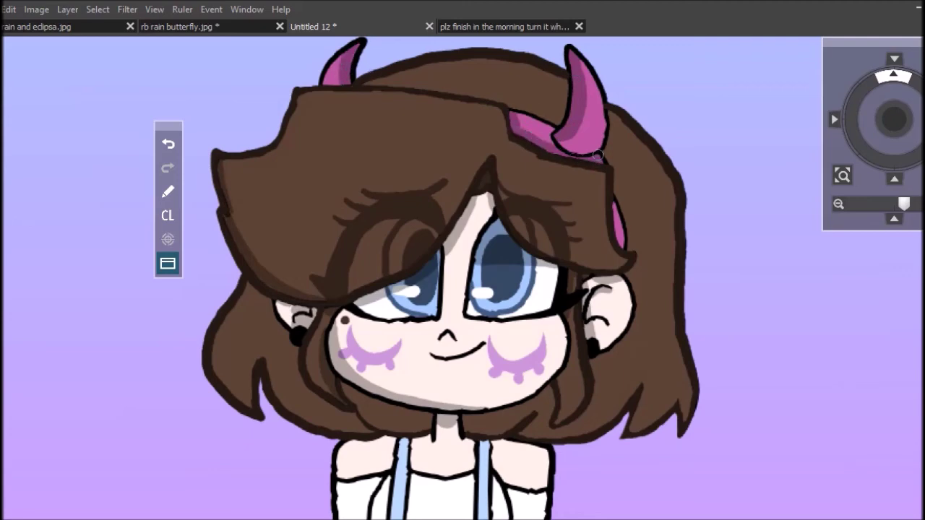
left_click_drag(612, 210, 621, 241)
Shade the lower edges and tips of the hair on both sides of the neck and beneath the fringe's left side.
mouse_move(522, 431)
left_mouse_down()
mouse_move(587, 430)
mouse_move(641, 384)
mouse_move(638, 411)
mouse_move(640, 393)
mouse_move(617, 413)
mouse_move(629, 406)
mouse_move(645, 425)
mouse_move(673, 406)
left_mouse_up()
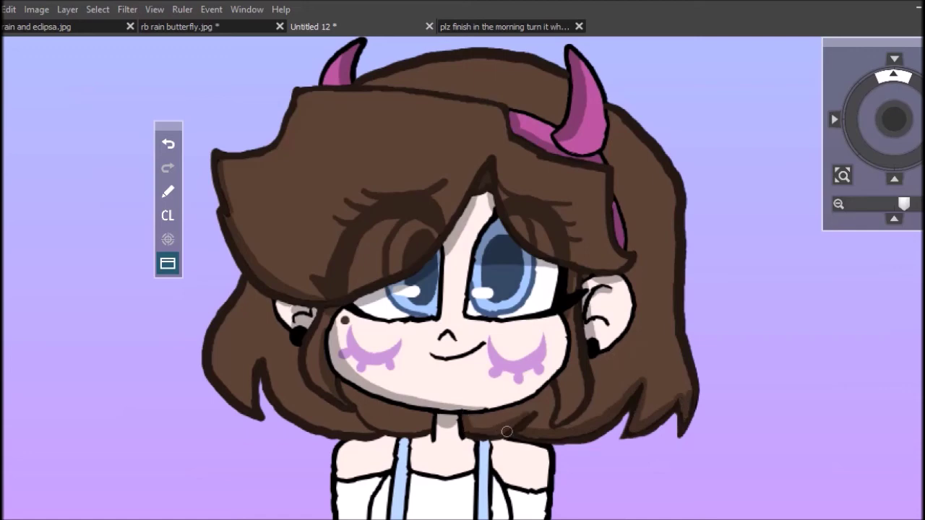
mouse_move(365, 414)
left_mouse_down()
mouse_move(428, 430)
mouse_move(402, 421)
left_mouse_up()
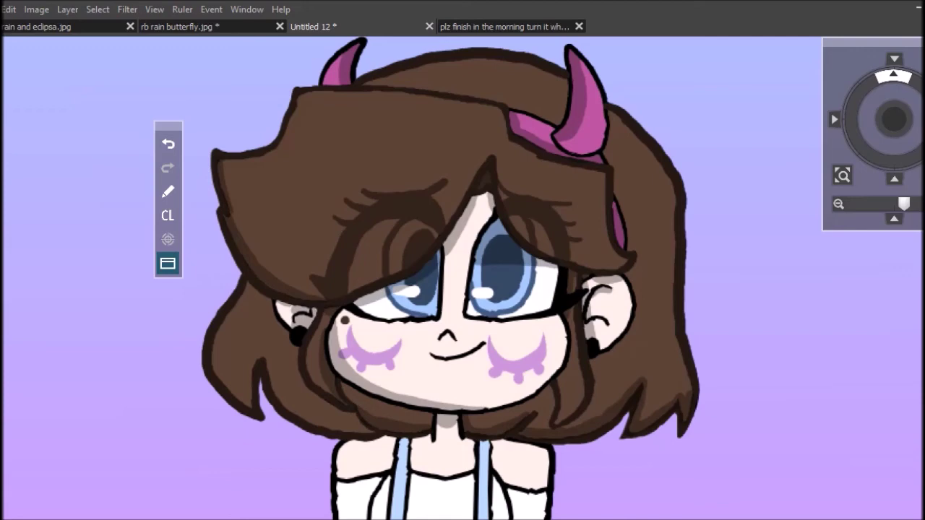
mouse_move(270, 371)
left_mouse_down()
mouse_move(310, 420)
mouse_move(372, 431)
left_mouse_up()
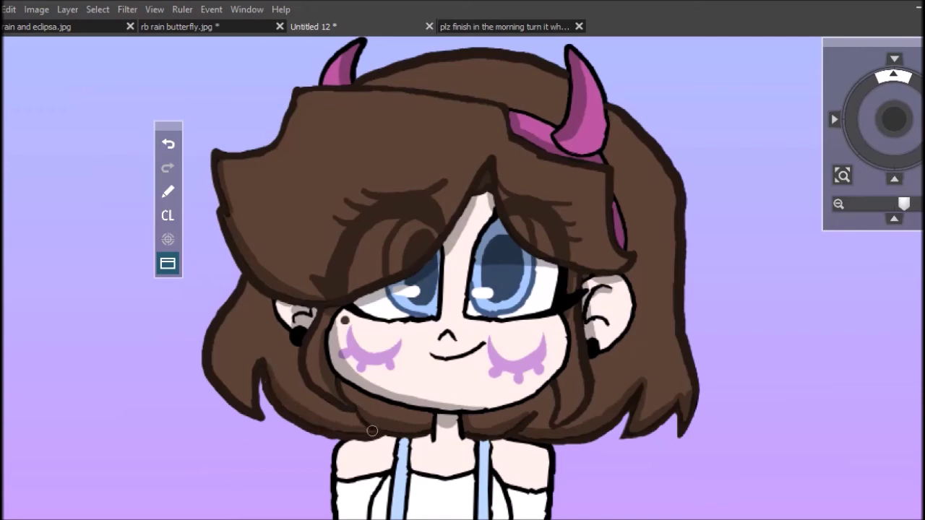
left_click_drag(249, 360, 250, 407)
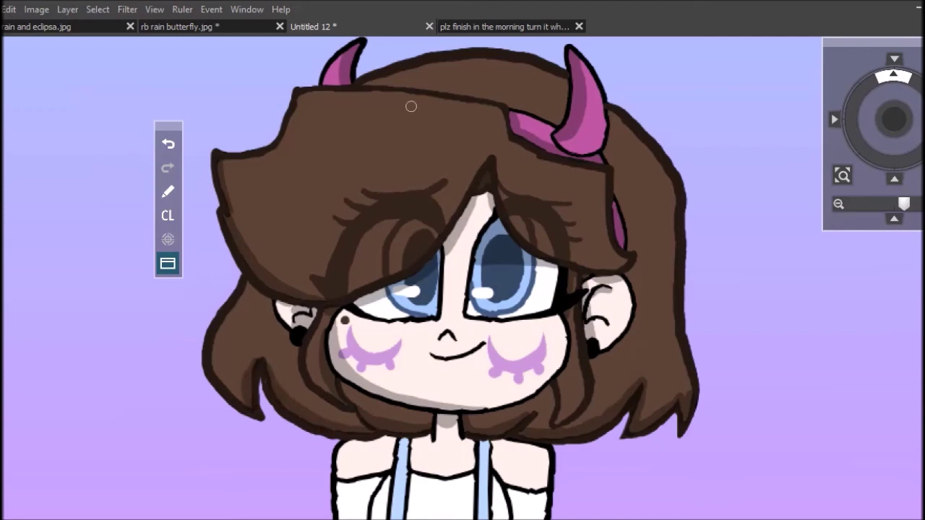
left_click_drag(248, 281, 272, 305)
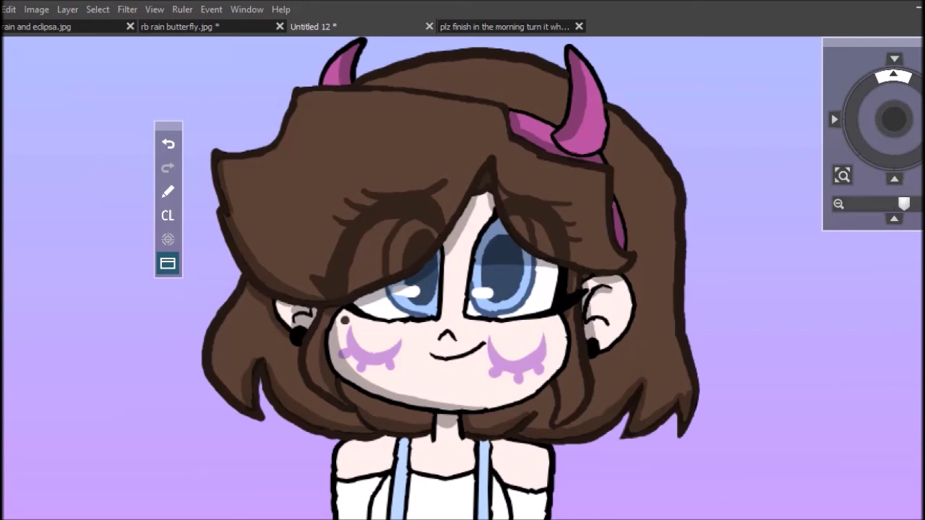
Add translucent black shadows to the hair around the right-hand ear and along the crown behind the fringe and headband.
mouse_move(629, 278)
left_mouse_down()
mouse_move(626, 340)
mouse_move(600, 362)
left_mouse_up()
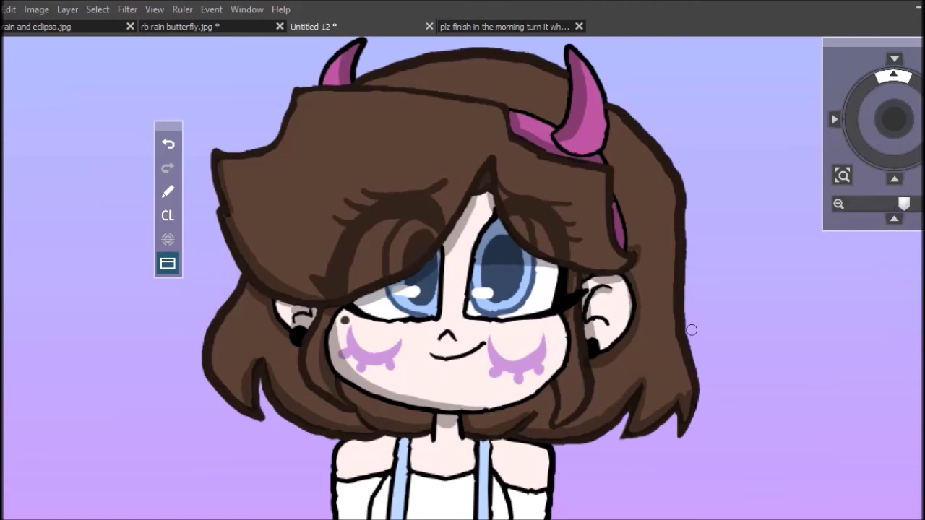
mouse_move(362, 84)
left_mouse_down()
mouse_move(439, 86)
mouse_move(425, 85)
mouse_move(528, 107)
mouse_move(567, 84)
left_mouse_up()
mouse_move(629, 113)
left_mouse_down()
mouse_move(612, 124)
mouse_move(609, 165)
mouse_move(627, 234)
left_mouse_up()
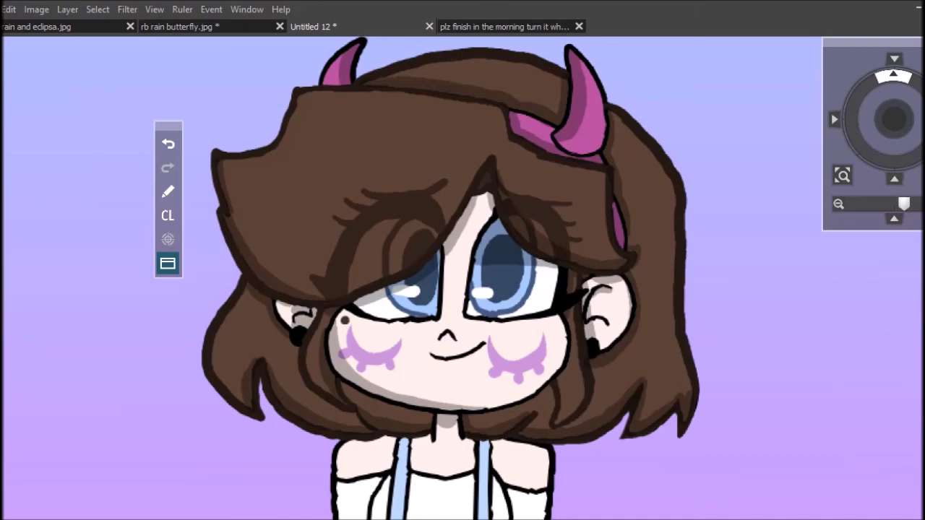
Shade the shoulders beneath the hair and the inner side of the left-hand sleeve and arm in translucent black.
key("ctrl+minus")
scroll(462, 278, "down", 3)
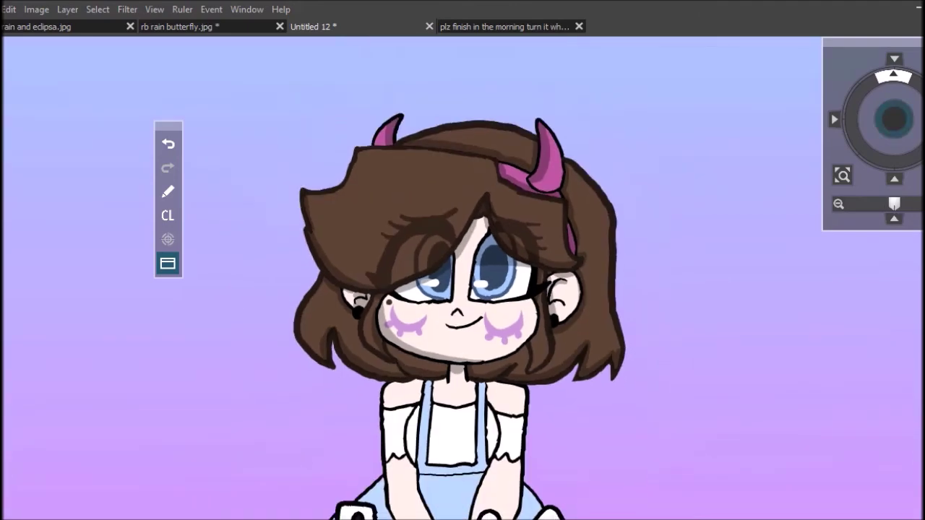
left_click_drag(387, 268, 388, 271)
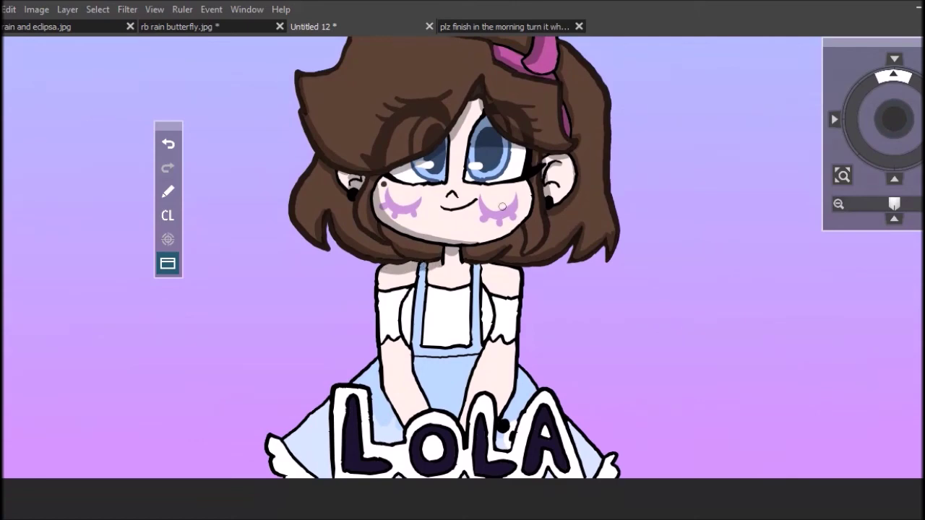
mouse_move(406, 292)
left_mouse_down()
mouse_move(401, 344)
mouse_move(423, 407)
mouse_move(404, 425)
left_mouse_up()
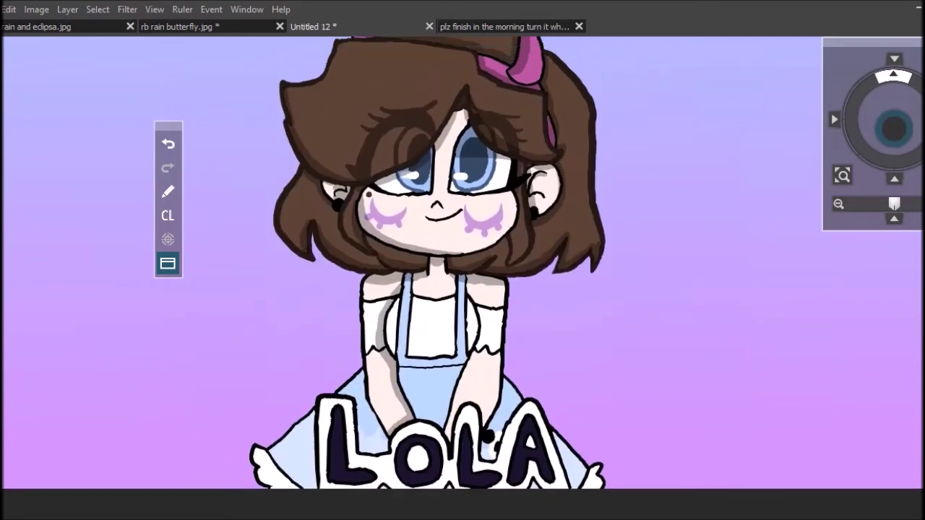
Shade the left part of the skirt beside the letter L and below the left-hand arm.
left_click_drag(894, 110, 894, 119)
mouse_move(369, 434)
left_mouse_down()
mouse_move(354, 512)
mouse_move(369, 489)
left_mouse_up()
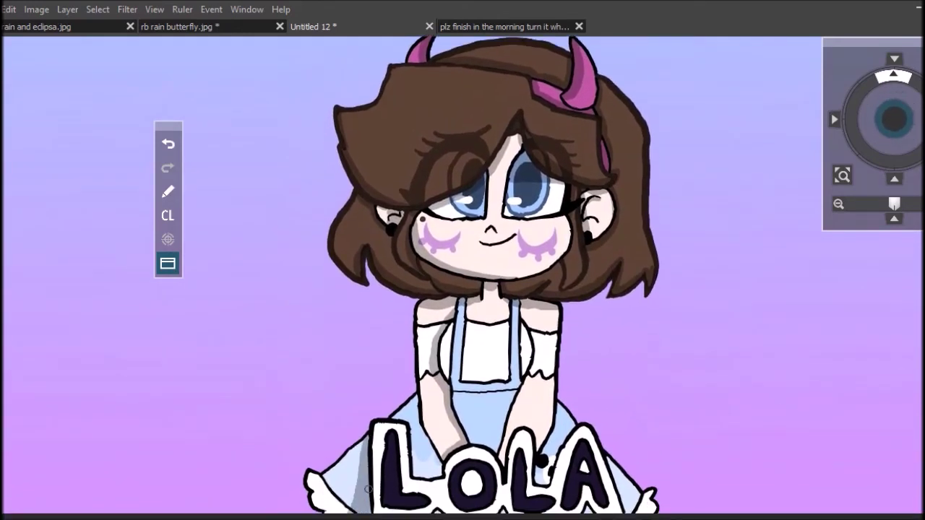
mouse_move(403, 419)
left_mouse_down()
mouse_move(413, 454)
mouse_move(440, 476)
mouse_move(419, 419)
left_mouse_up()
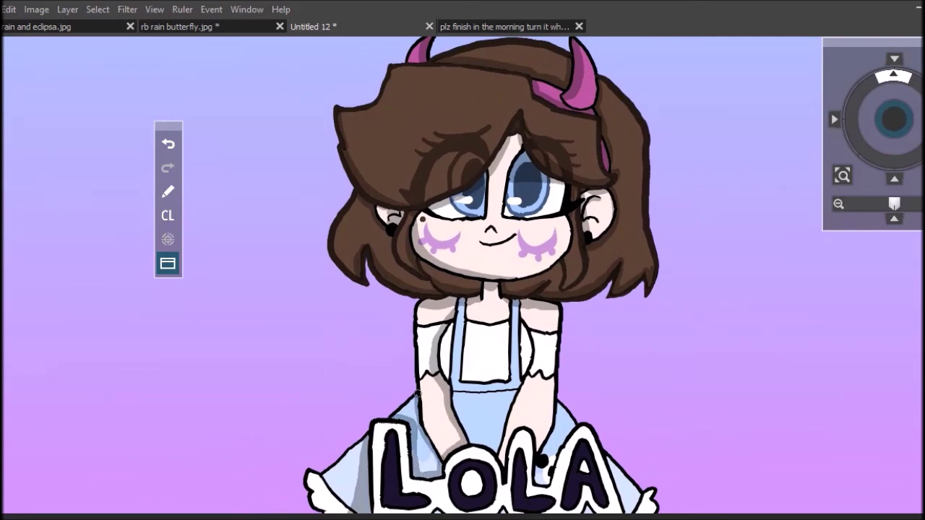
Shade the inner side of the right-hand arm, the skirt around it and the skirt's waistline in translucent black.
mouse_move(519, 315)
left_mouse_down()
mouse_move(538, 360)
mouse_move(503, 467)
left_mouse_up()
mouse_move(513, 426)
left_mouse_down()
mouse_move(535, 431)
mouse_move(536, 449)
left_mouse_up()
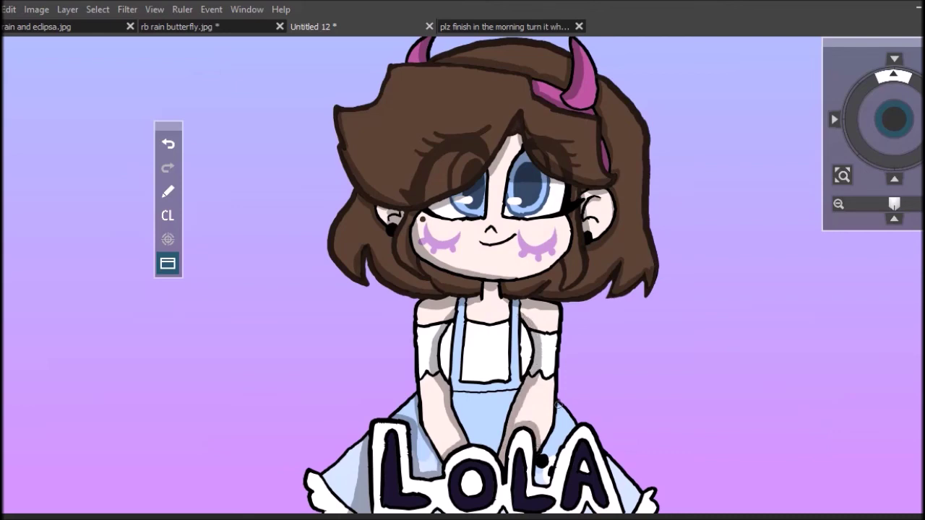
left_click_drag(535, 484, 553, 442)
mouse_move(453, 386)
left_mouse_down()
mouse_move(475, 442)
mouse_move(500, 431)
mouse_move(515, 397)
left_mouse_up()
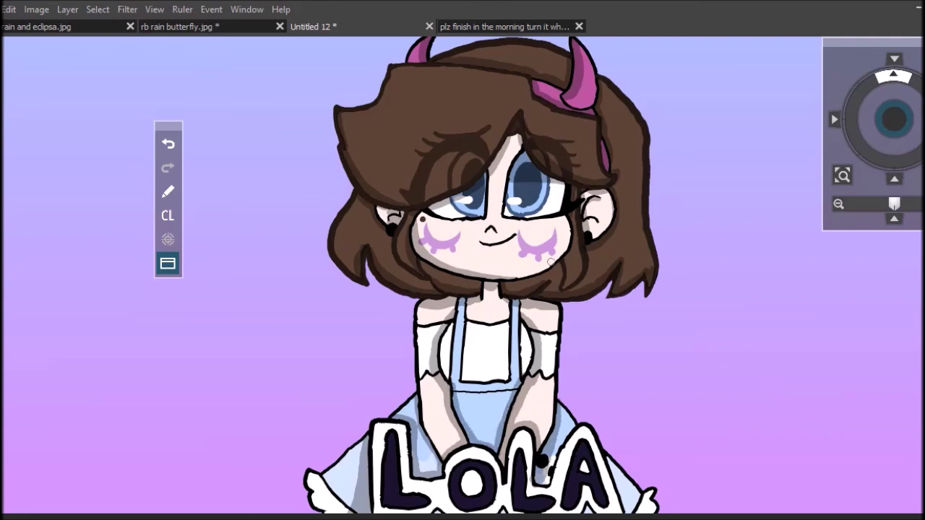
Add translucent black shadows along the dress straps, the white top's right edge and the right part of the skirt.
mouse_move(455, 316)
left_mouse_down()
mouse_move(446, 372)
mouse_move(464, 341)
left_mouse_up()
left_click_drag(514, 305, 509, 380)
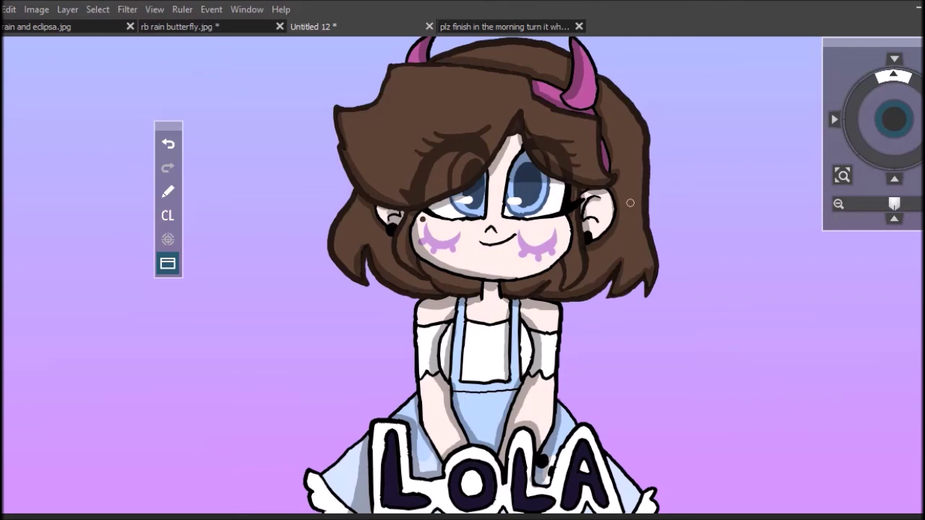
mouse_move(606, 463)
left_mouse_down()
mouse_move(631, 510)
mouse_move(616, 483)
left_mouse_up()
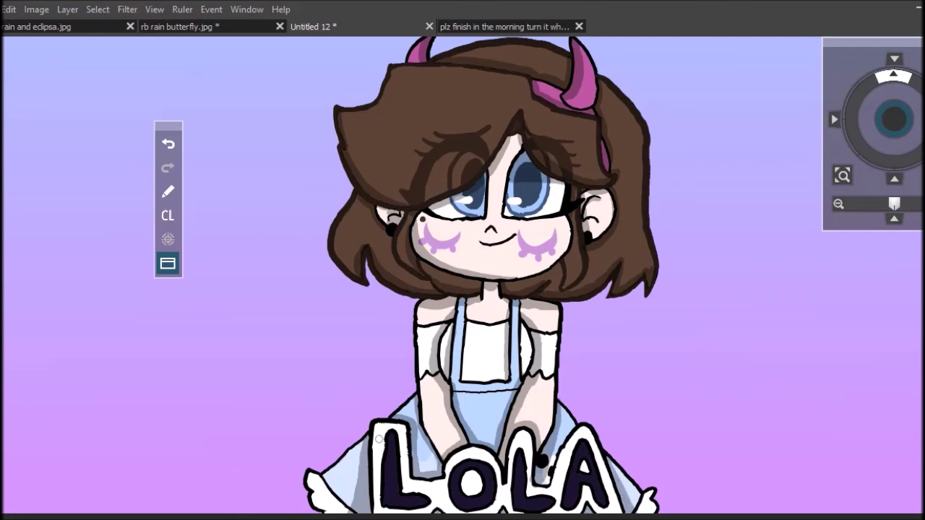
left_click_drag(373, 421, 379, 513)
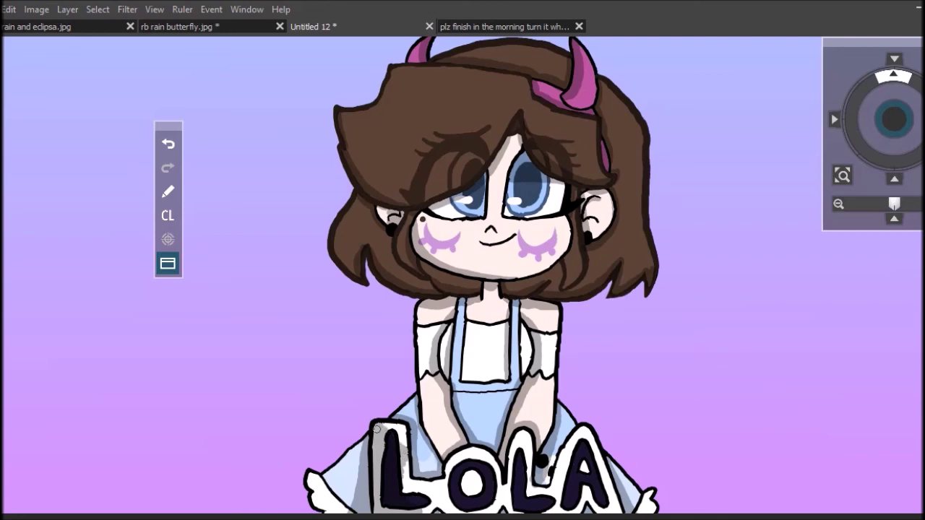
mouse_move(409, 457)
left_mouse_down()
mouse_move(412, 503)
mouse_move(432, 506)
mouse_move(434, 496)
mouse_move(456, 509)
mouse_move(466, 507)
mouse_move(429, 483)
mouse_move(477, 492)
mouse_move(479, 475)
mouse_move(449, 473)
mouse_move(472, 454)
mouse_move(490, 455)
left_mouse_up()
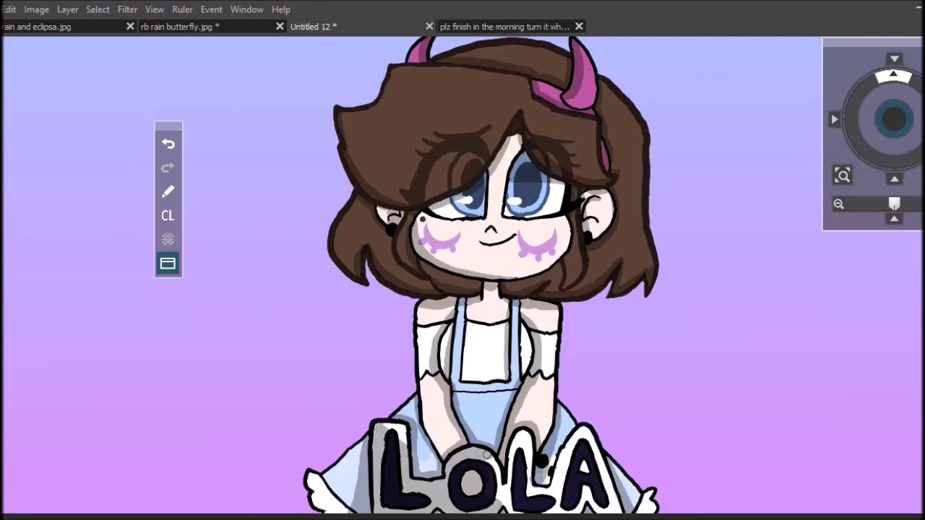
mouse_move(497, 489)
left_mouse_down()
mouse_move(509, 507)
mouse_move(519, 431)
mouse_move(529, 433)
mouse_move(529, 487)
mouse_move(549, 508)
mouse_move(566, 457)
left_mouse_up()
left_click_drag(570, 512, 582, 500)
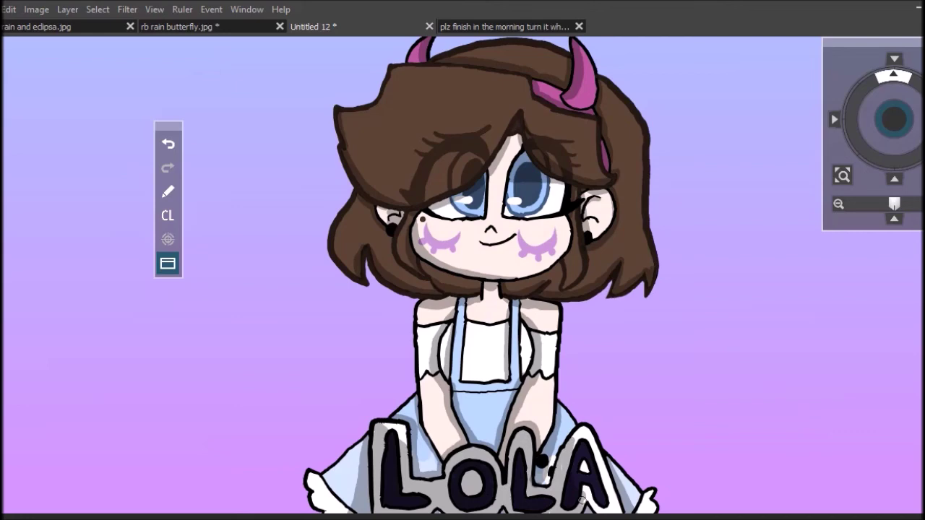
left_click_drag(588, 504, 586, 465)
left_click_drag(601, 510, 610, 508)
left_click_drag(587, 438, 618, 514)
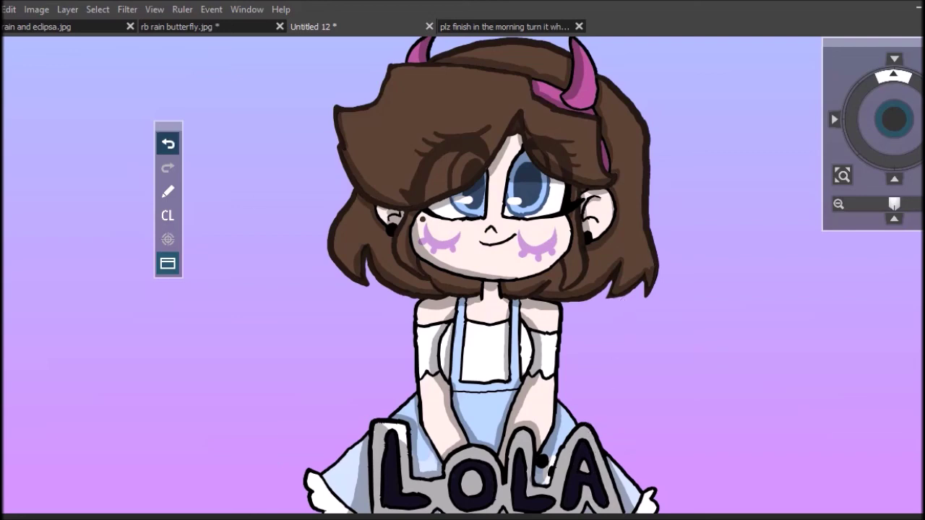
key("ctrl+z")
left_click_drag(406, 466, 376, 443)
left_click(167, 143)
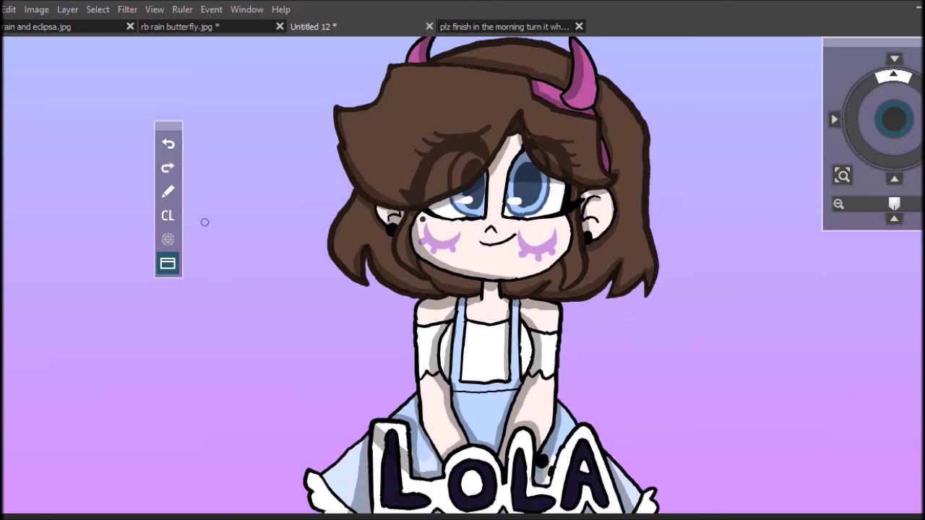
left_click(168, 143)
Shade the white borders of the LOLA letters with broad translucent black strokes, leaving white highlights, using a larger brush.
key("Tab")
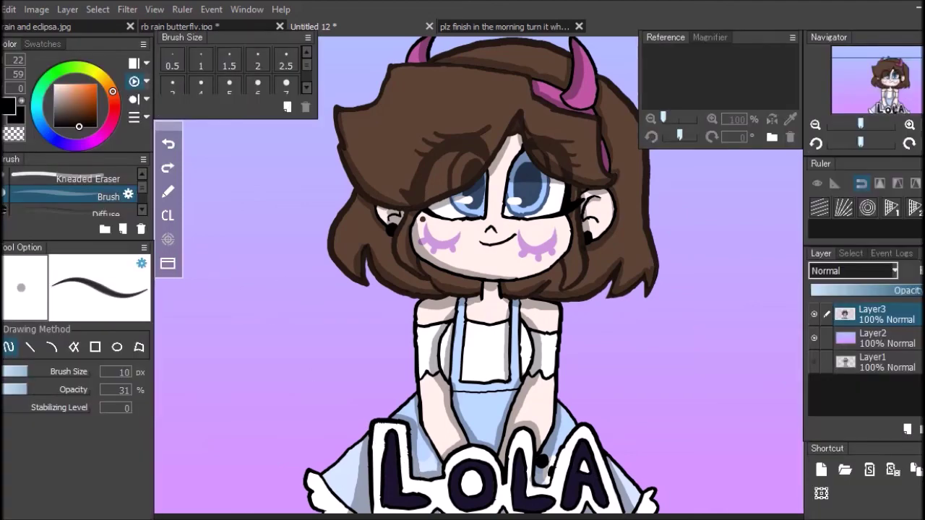
key("Tab")
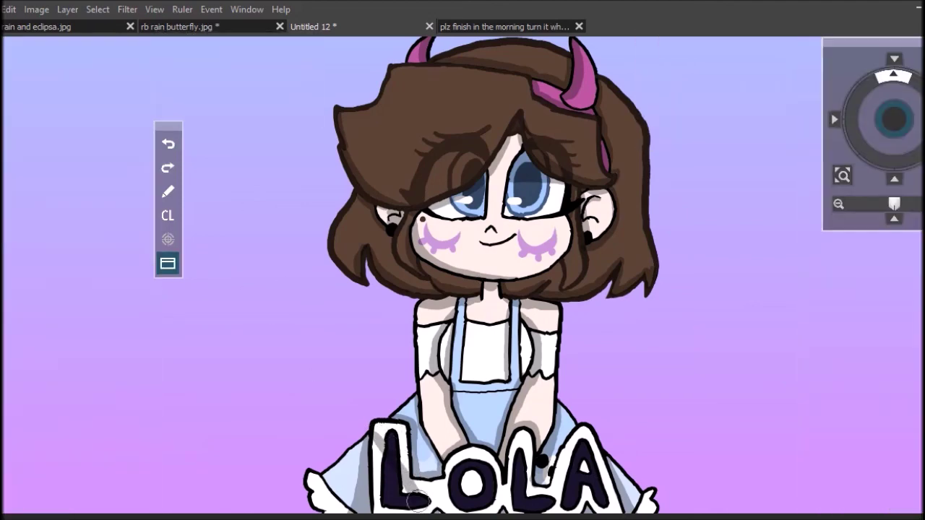
left_click_drag(384, 487, 383, 506)
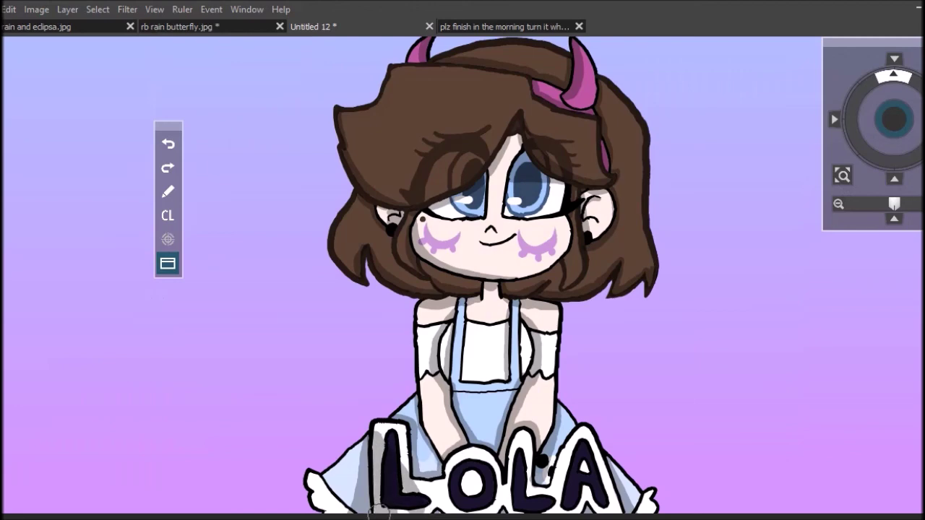
mouse_move(379, 434)
left_mouse_down()
mouse_move(411, 488)
mouse_move(434, 493)
mouse_move(434, 506)
mouse_move(470, 499)
mouse_move(490, 509)
left_mouse_up()
left_click_drag(448, 471, 495, 508)
mouse_move(510, 470)
left_mouse_down()
mouse_move(549, 506)
mouse_move(521, 518)
left_mouse_up()
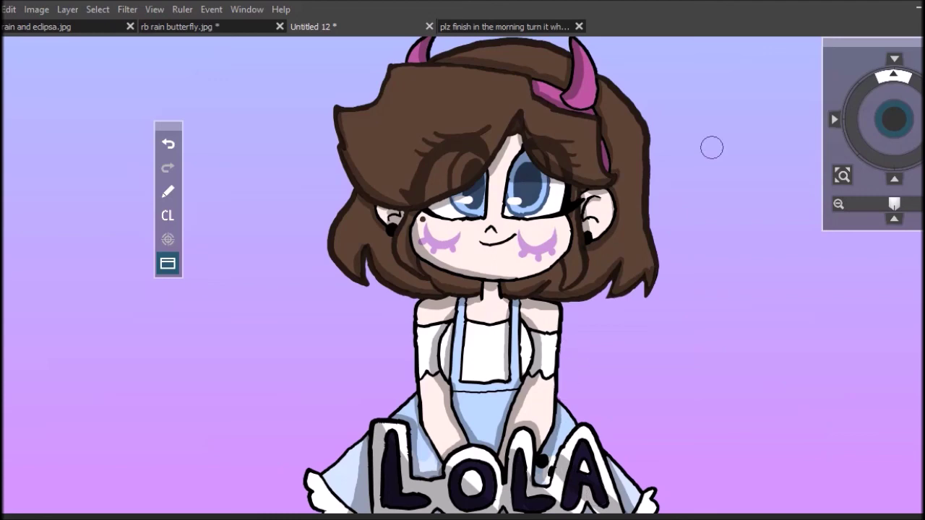
Handwrite the artist's signature between tildes in the canvas's lower-left corner with a black 7.5 px Brush at 100% opacity.
mouse_move(894, 119)
left_mouse_down()
mouse_move(895, 110)
mouse_move(894, 128)
left_mouse_up()
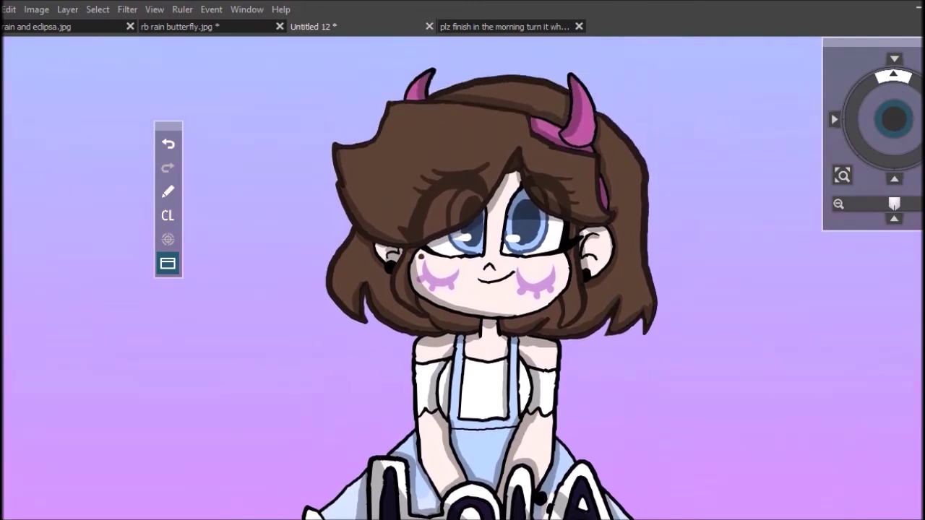
left_click(167, 264)
left_click_drag(26, 389, 91, 390)
left_click_drag(45, 372, 23, 372)
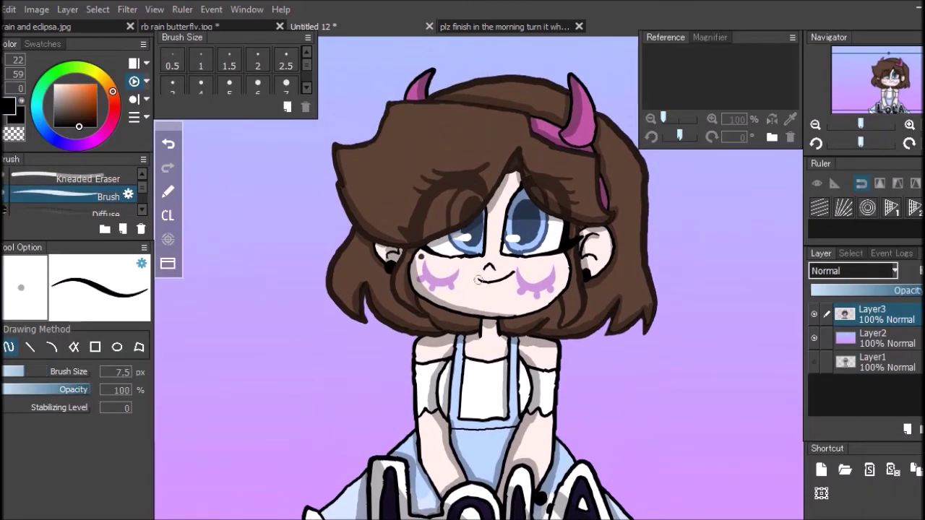
left_click_drag(253, 282, 547, 219)
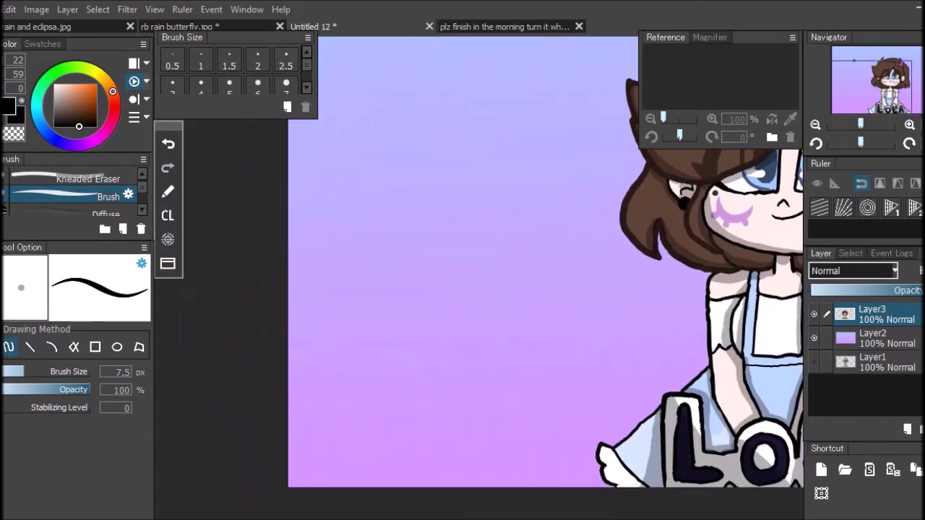
left_click_drag(651, 289, 369, 328)
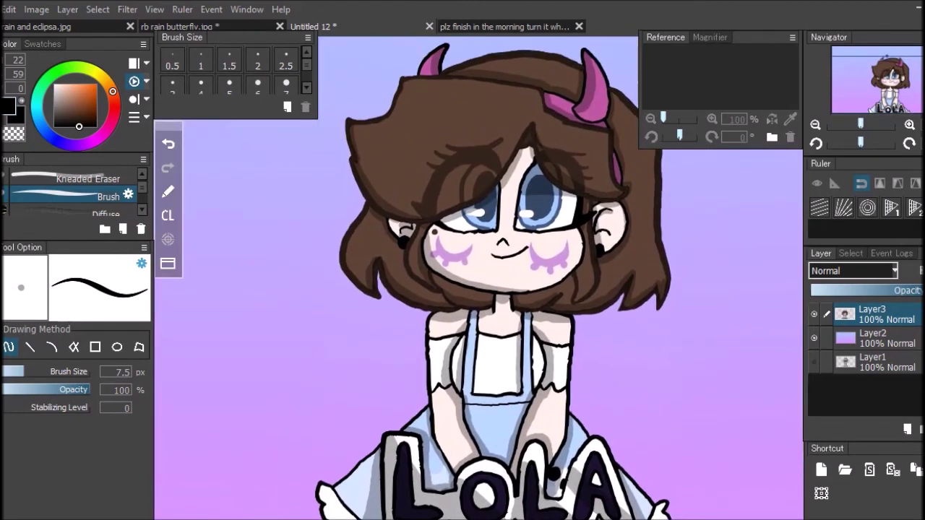
scroll(479, 277, "down", 2)
left_click_drag(478, 277, 563, 286)
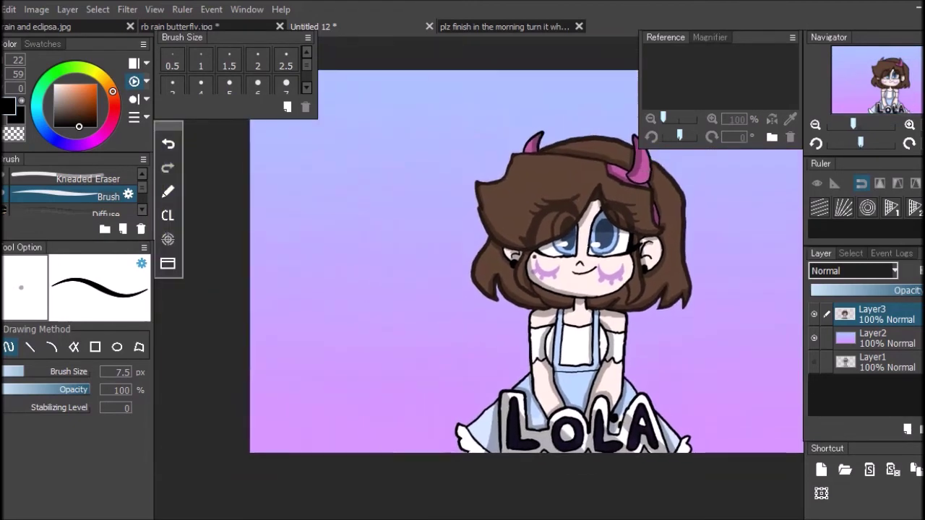
left_click_drag(254, 442, 270, 446)
mouse_move(278, 443)
left_mouse_down()
mouse_move(347, 453)
mouse_move(370, 445)
mouse_move(372, 457)
mouse_move(381, 450)
left_mouse_up()
mouse_move(386, 443)
left_mouse_down()
mouse_move(419, 442)
mouse_move(364, 433)
mouse_move(204, 436)
left_mouse_up()
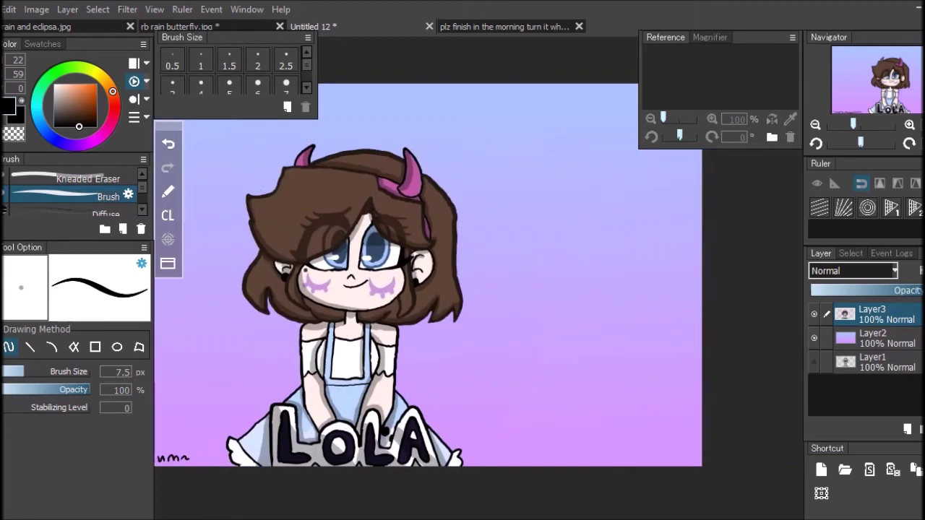
Handwrite the date 27/08/2021 in black in the canvas's lower-right corner.
mouse_move(613, 456)
left_mouse_down()
mouse_move(629, 465)
mouse_move(652, 454)
mouse_move(654, 465)
mouse_move(670, 467)
left_mouse_up()
left_click_drag(675, 454, 687, 465)
left_click_drag(692, 455, 693, 465)
Examine the finished drawing with the panels hidden, both as a whole and close up on the face and upper body.
left_click_drag(785, 280, 904, 302)
key("Tab")
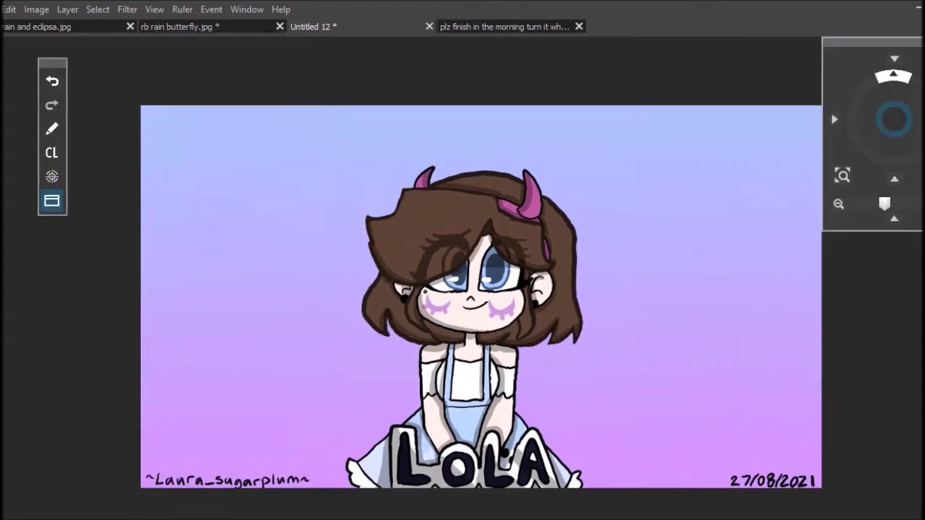
key("ctrl+minus")
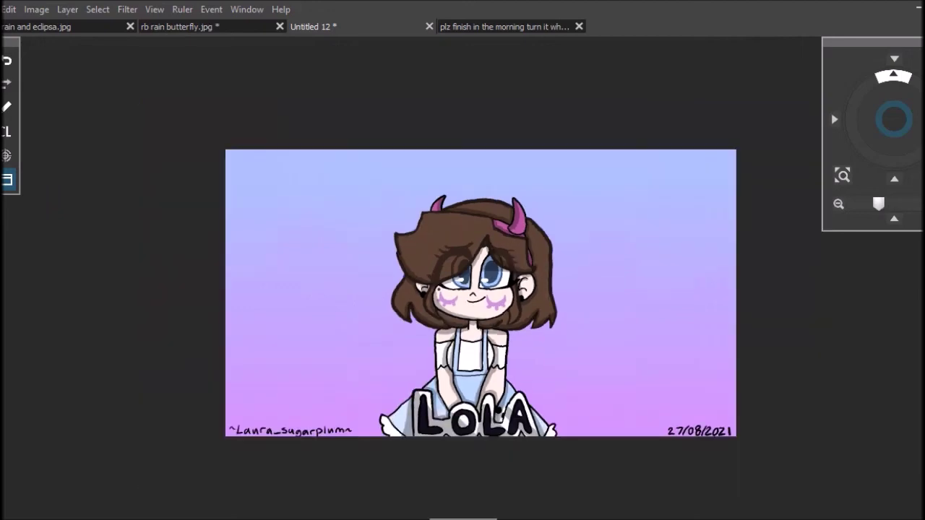
key("ctrl+plus")
key("ctrl+plus")
key("ctrl+plus")
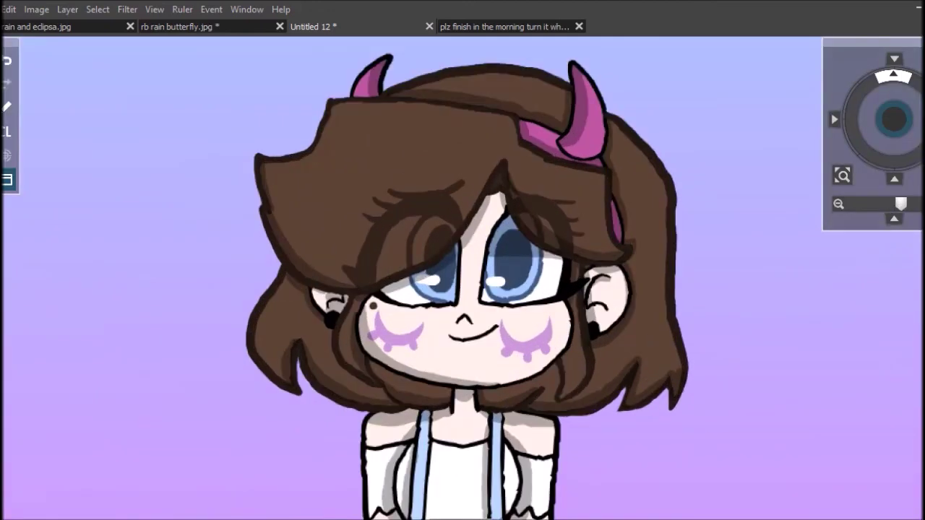
scroll(463, 290, "down", 10)
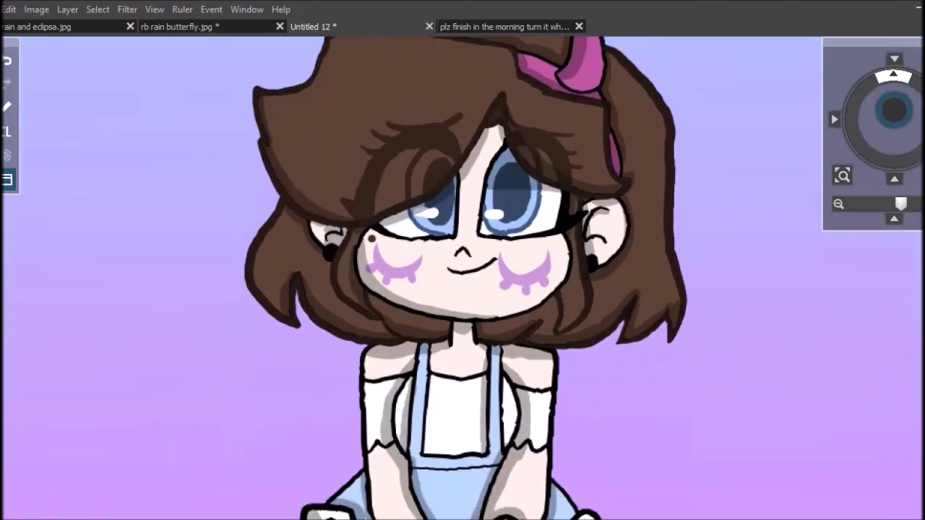
left_click_drag(894, 109, 894, 128)
scroll(463, 289, "up", 10)
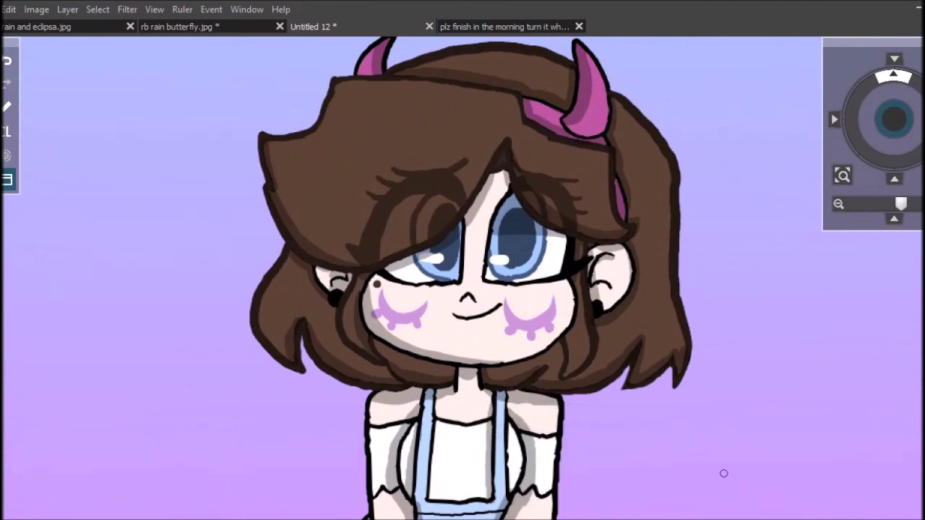
scroll(723, 474, "down", 2)
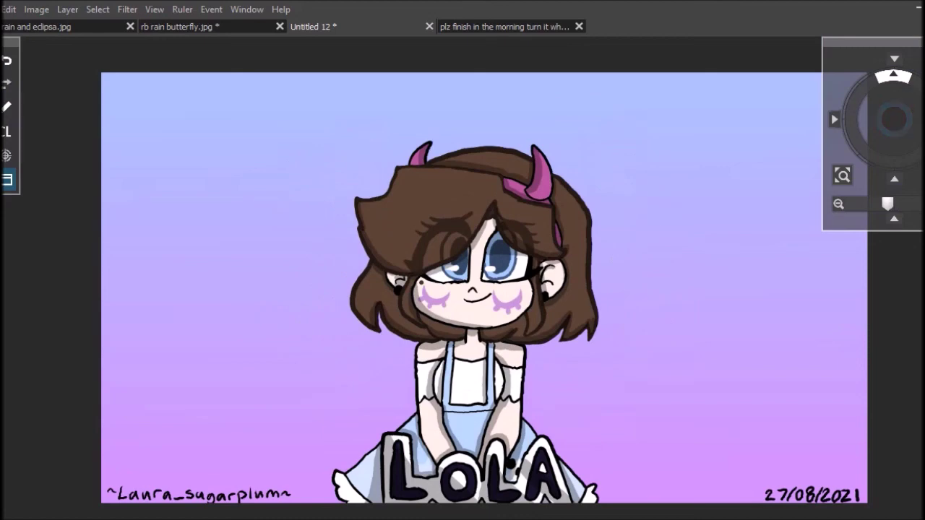
scroll(491, 285, "up", 2)
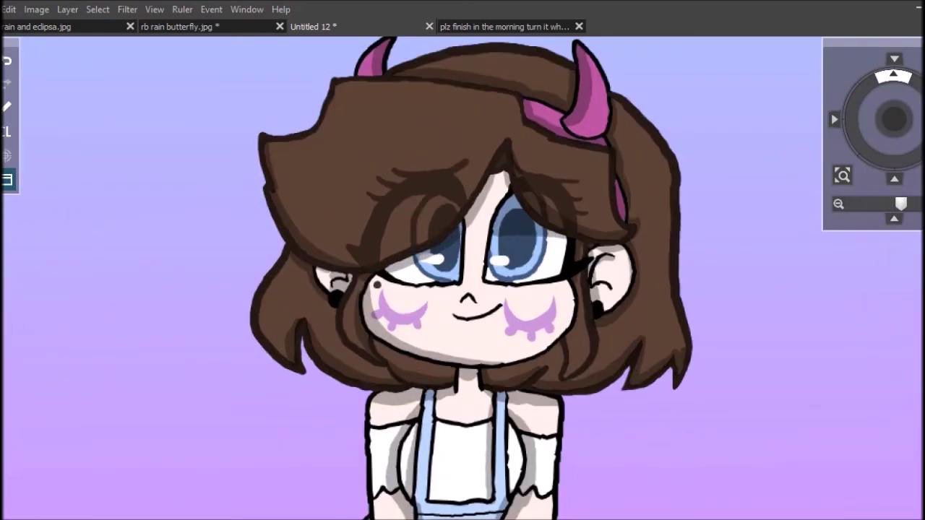
scroll(490, 285, "down", 2)
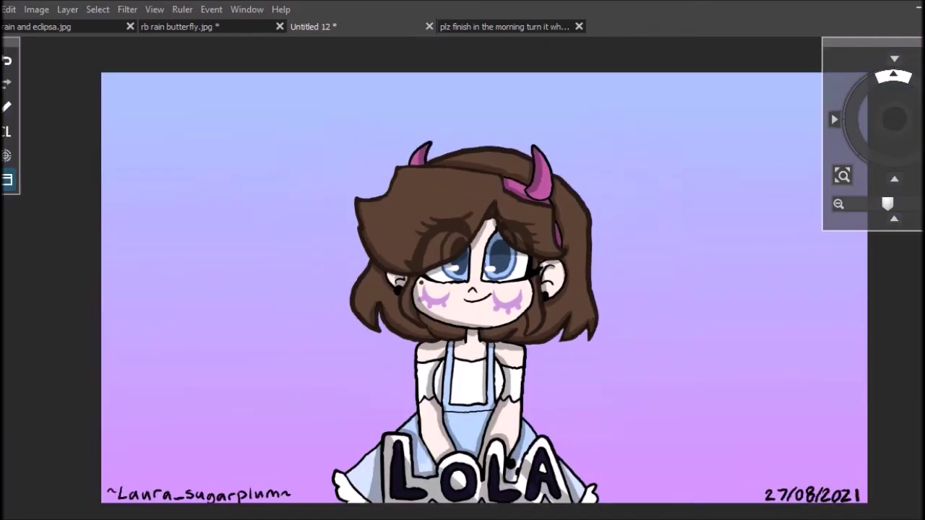